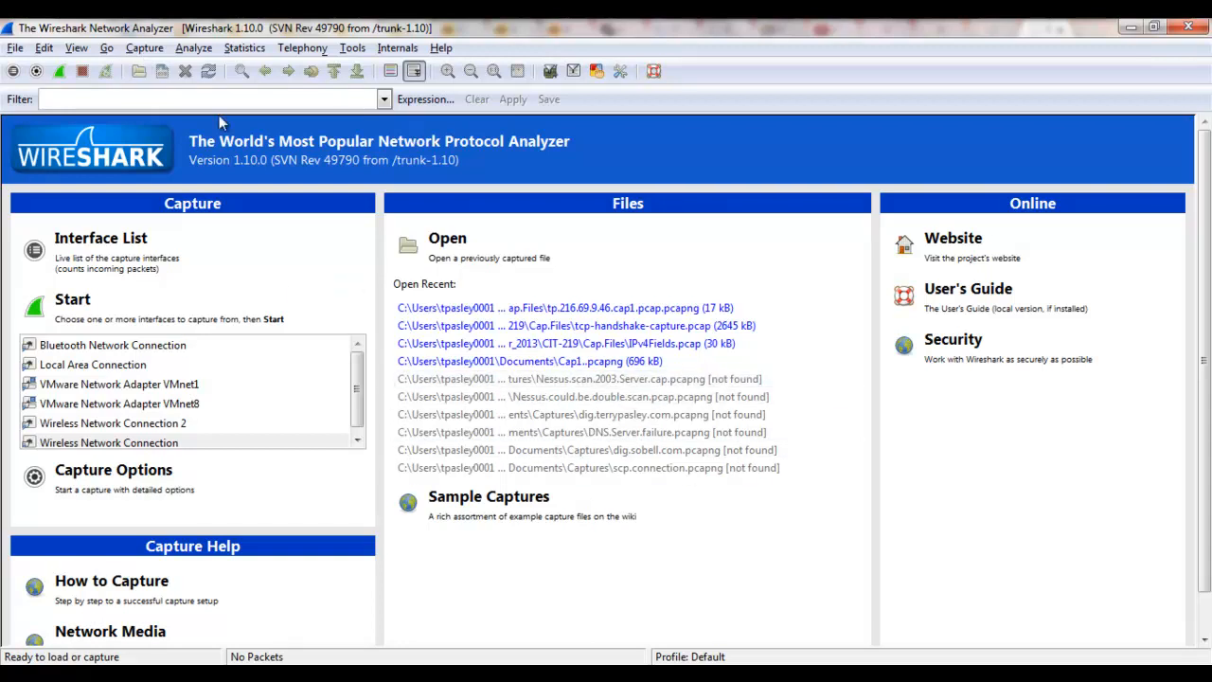
Check in the capture options that Wireless Network Connection is selected and start a live capture on it.
{"action": "left_click", "coordinate": [144, 50]}
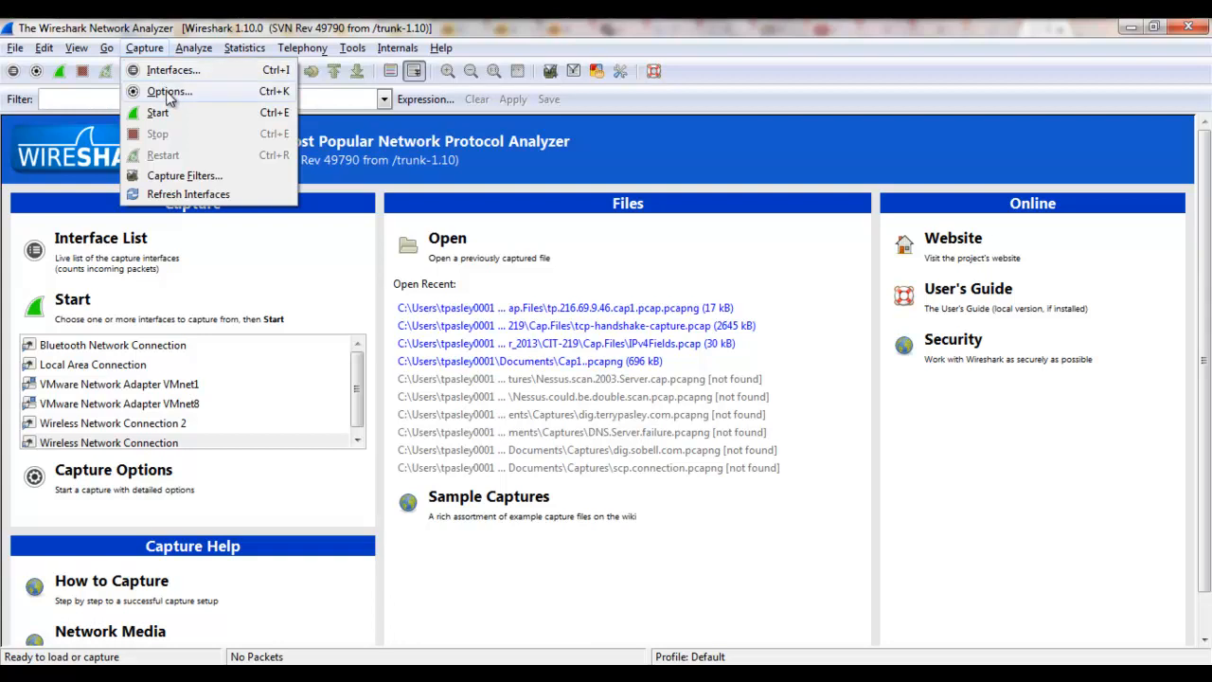
{"action": "left_click", "coordinate": [168, 92]}
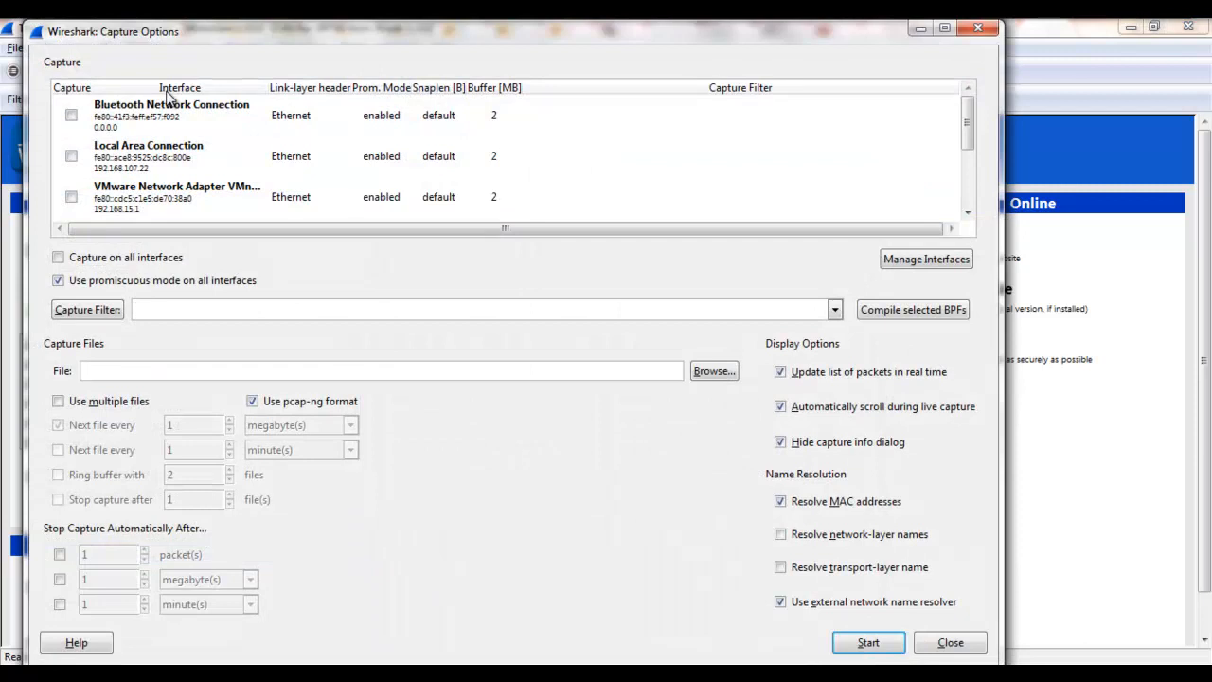
{"action": "left_click_drag", "start_coordinate": [964, 125], "coordinate": [966, 179]}
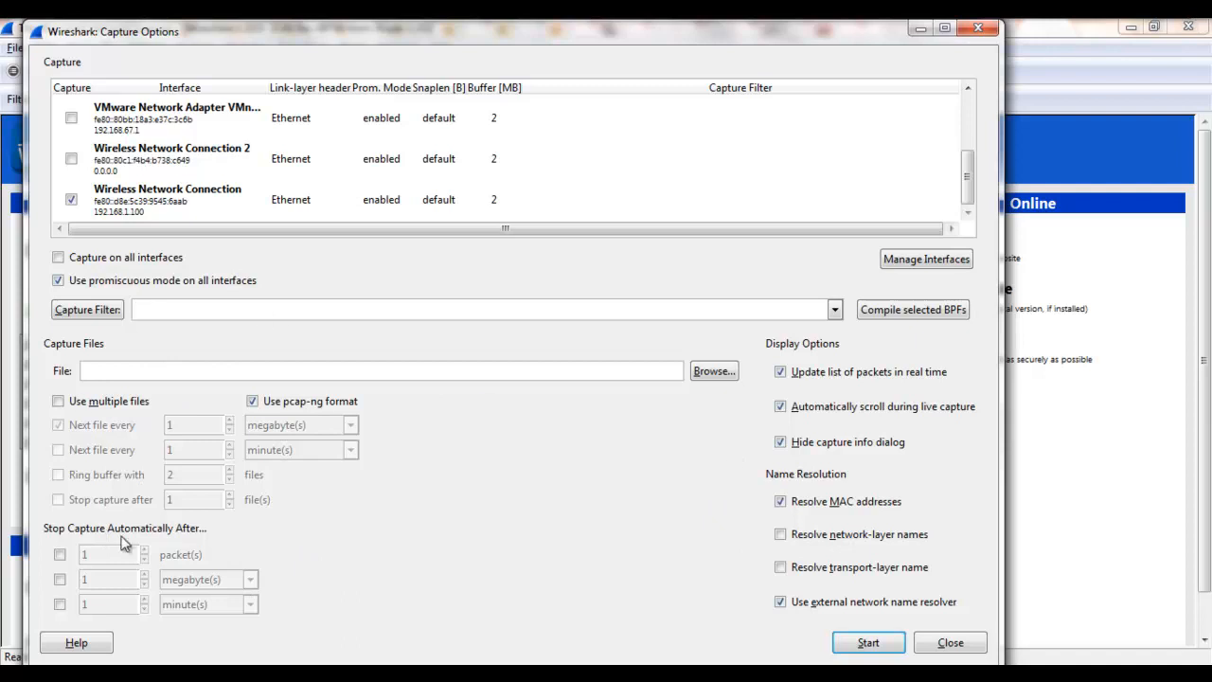
{"action": "left_click", "coordinate": [867, 644]}
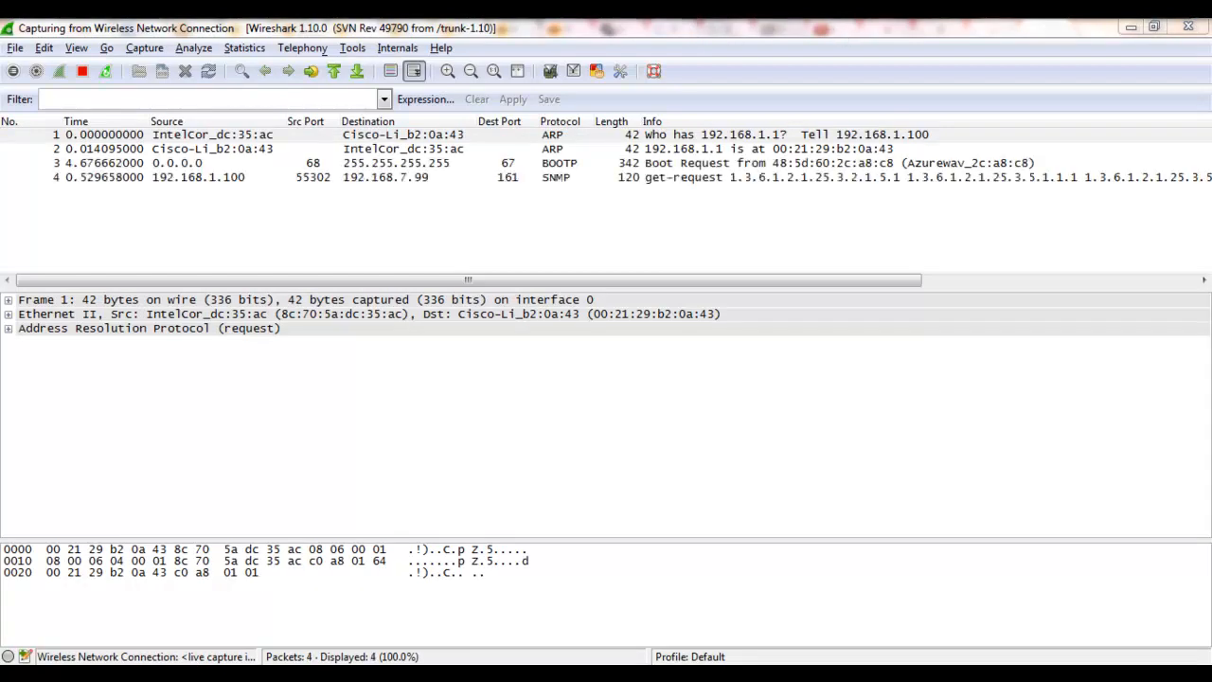
Switch to the Chrome sample web page, load 216.69.9.46 again, and return to Wireshark to stop the capture.
{"action": "mouse_move", "coordinate": [215, 11]}
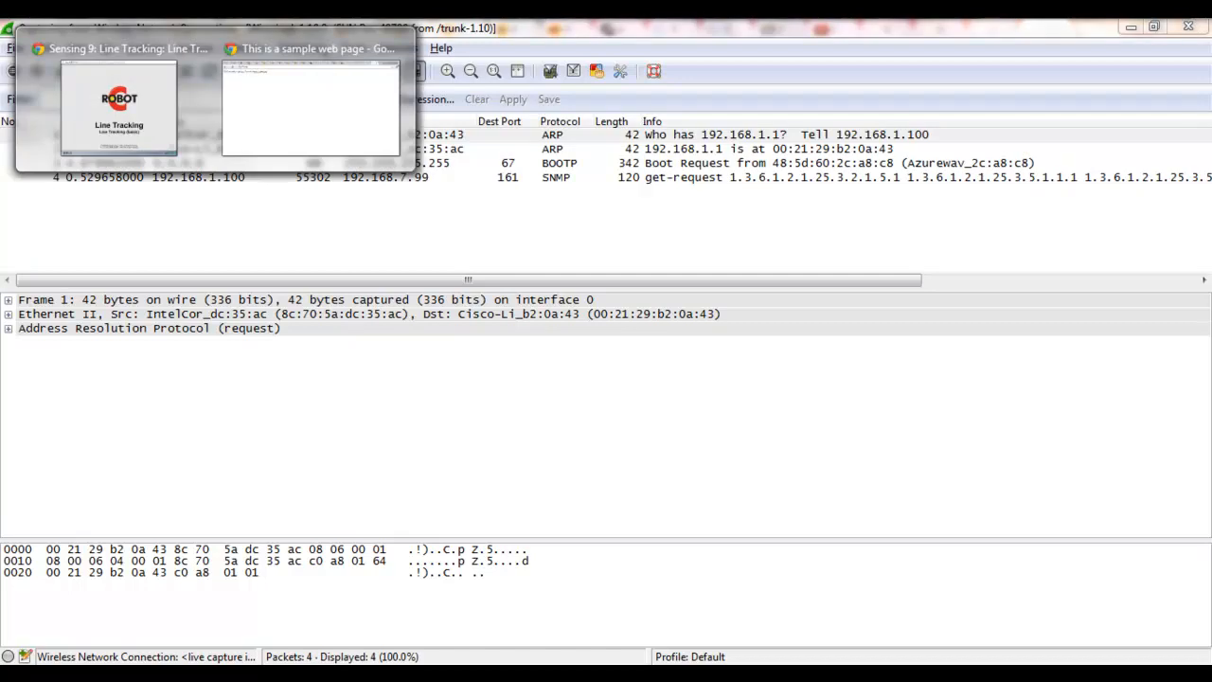
{"action": "left_click", "coordinate": [277, 135]}
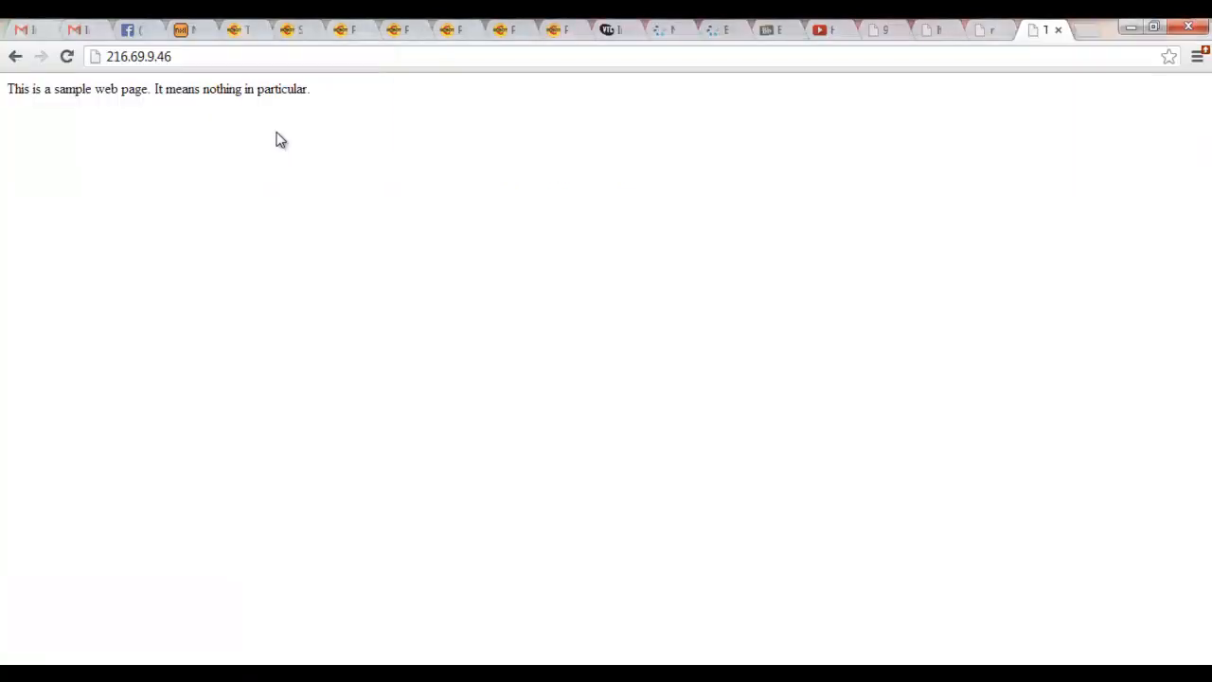
{"action": "left_click", "coordinate": [177, 57]}
{"action": "left_click", "coordinate": [177, 57]}
{"action": "key", "text": "Return"}
{"action": "key", "text": "alt+Tab"}
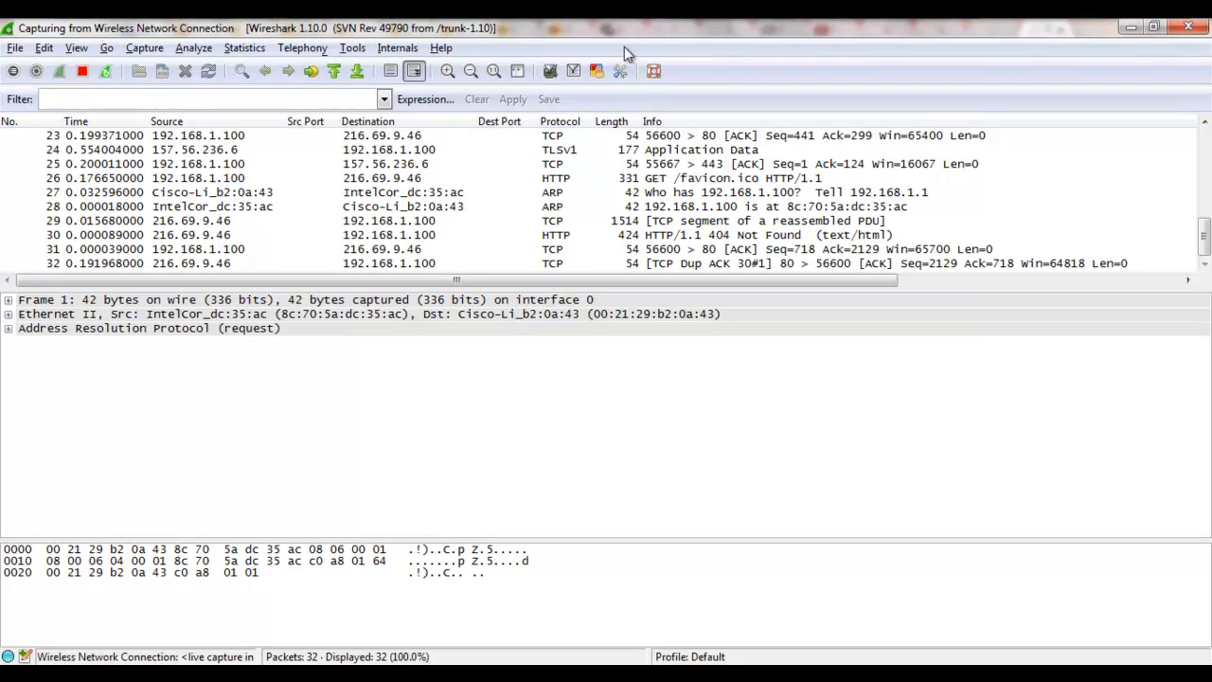
{"action": "left_click", "coordinate": [84, 76]}
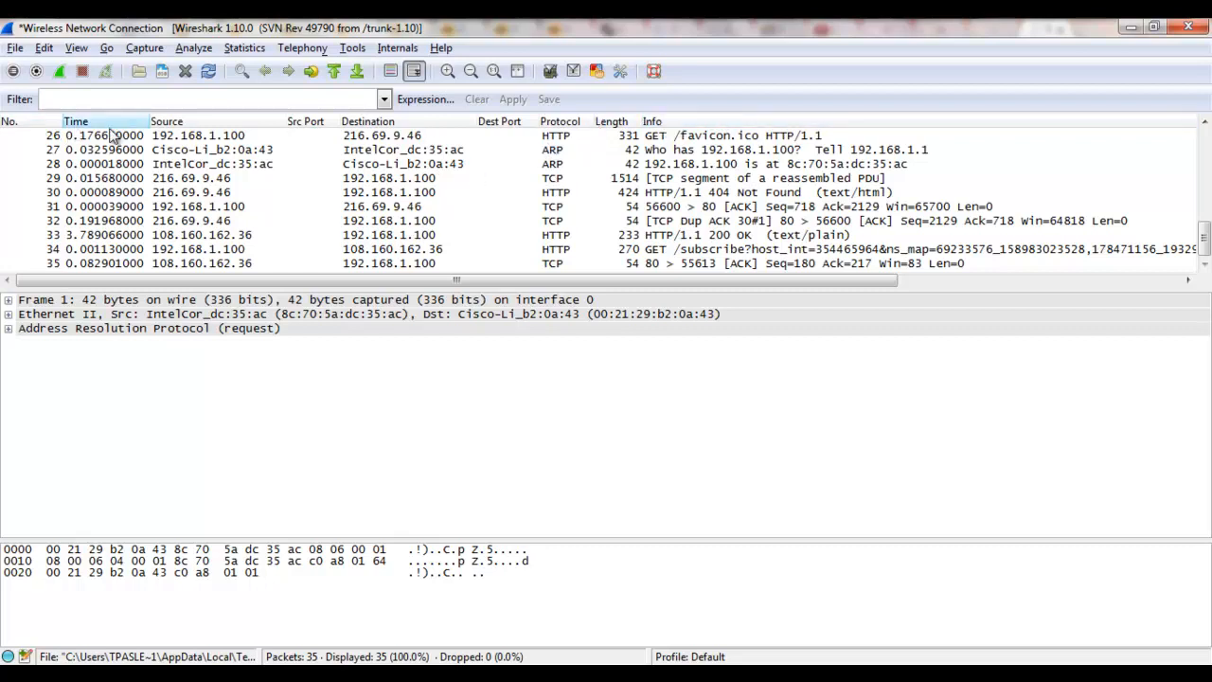
Review the column preferences for the Src Port, Dest Port, UTC and Length field types, leaving them without changes.
{"action": "right_click", "coordinate": [220, 123]}
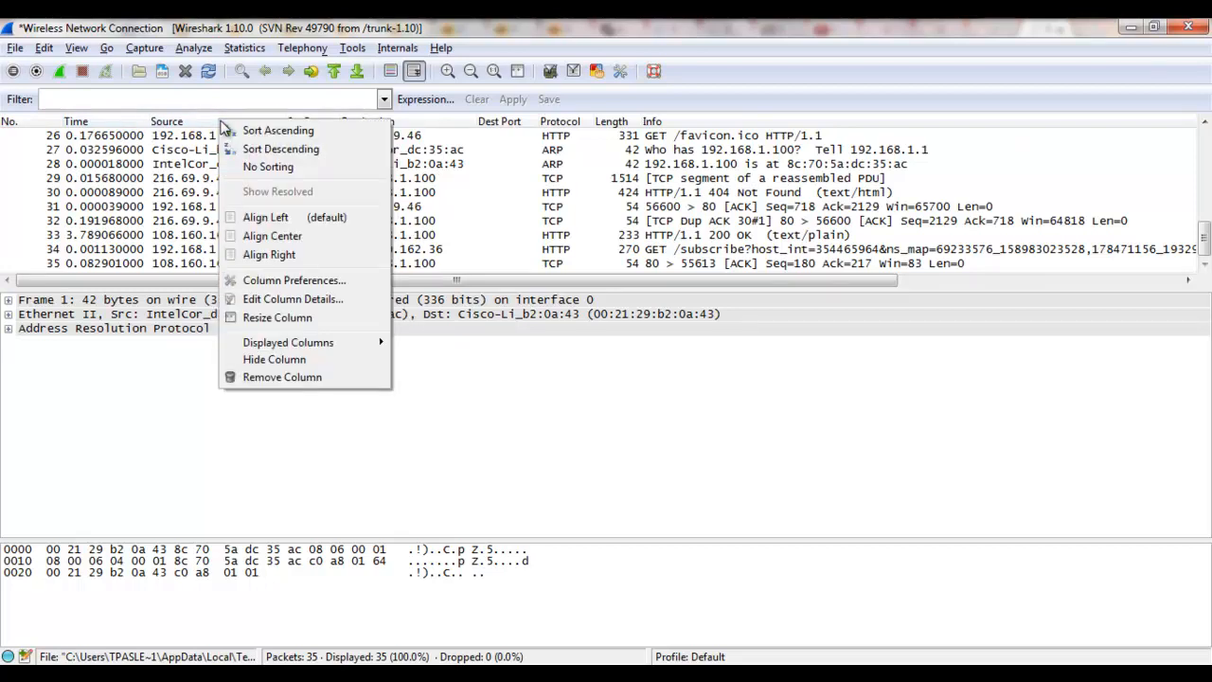
{"action": "left_click", "coordinate": [293, 284]}
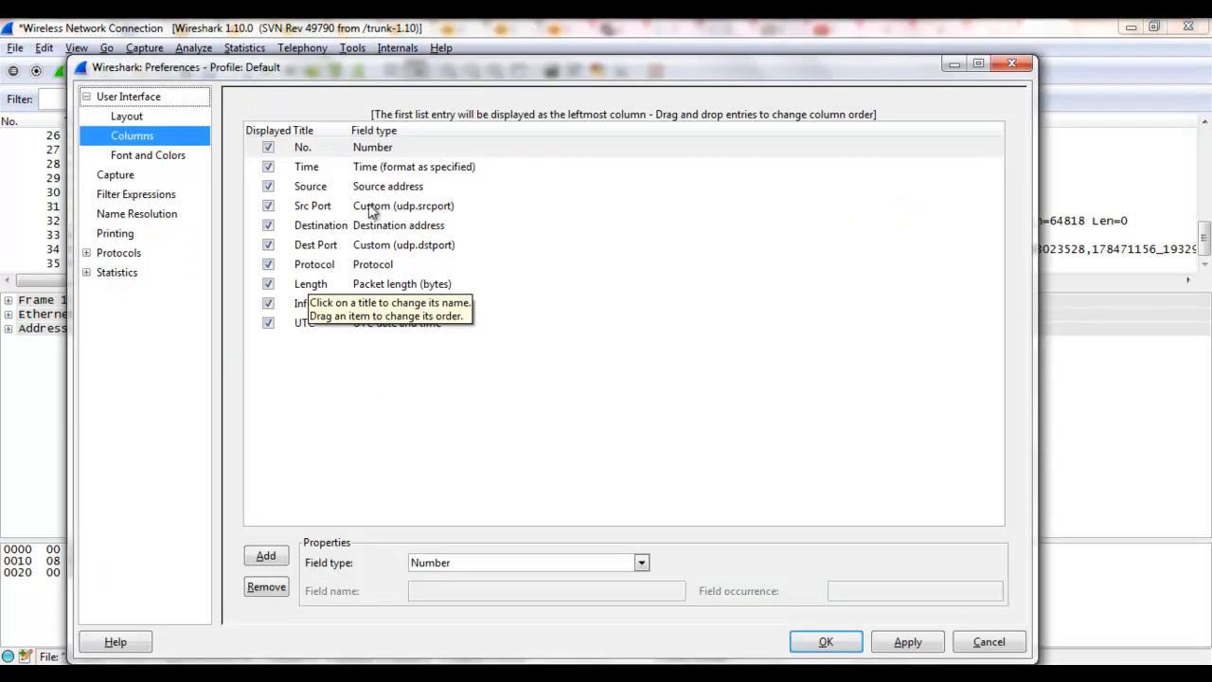
{"action": "left_click", "coordinate": [380, 247]}
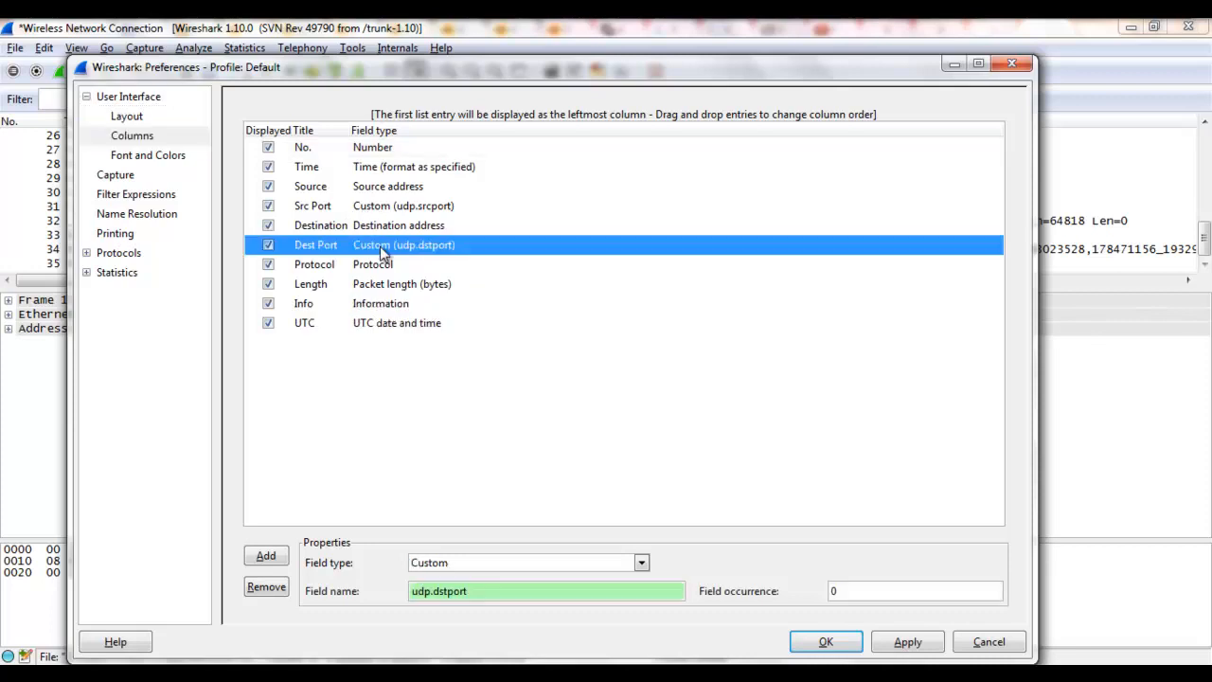
{"action": "left_click", "coordinate": [385, 207]}
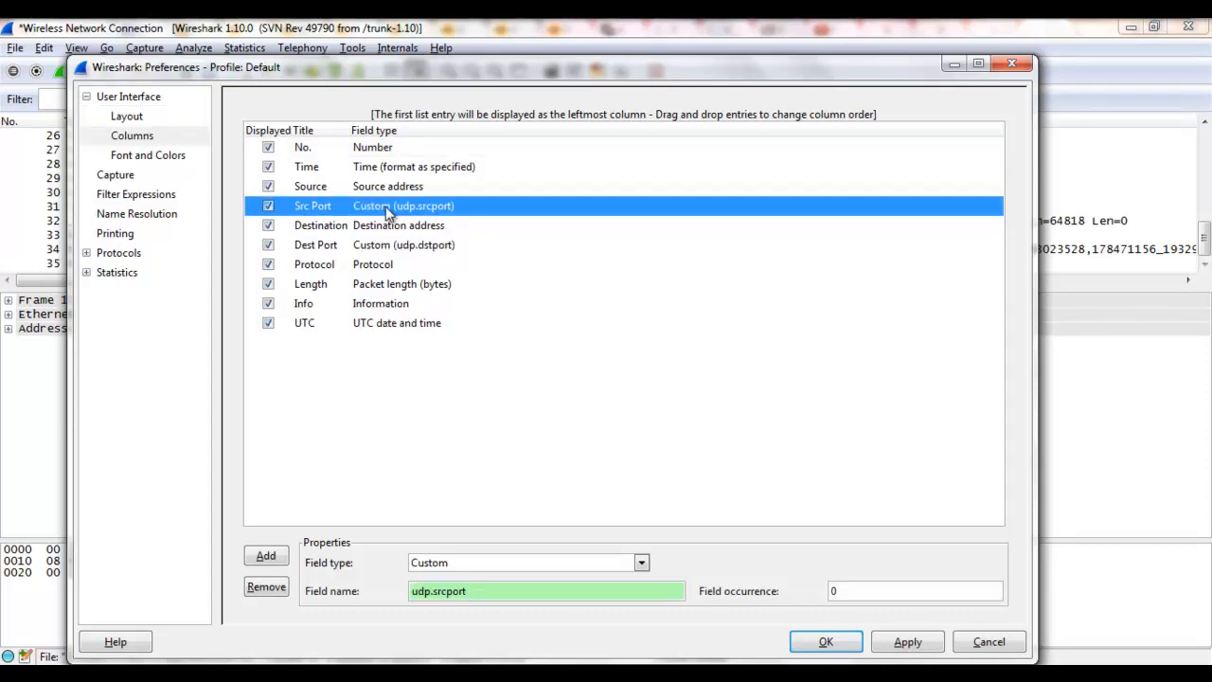
{"action": "left_click", "coordinate": [382, 328]}
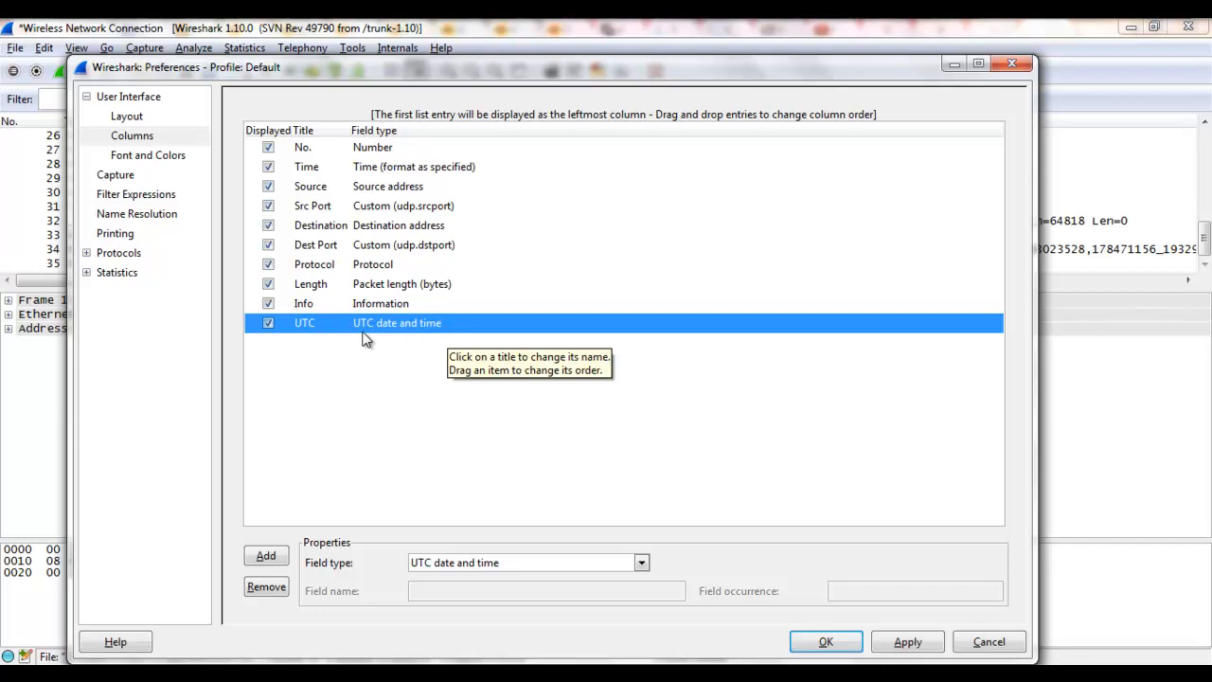
{"action": "left_click", "coordinate": [365, 284]}
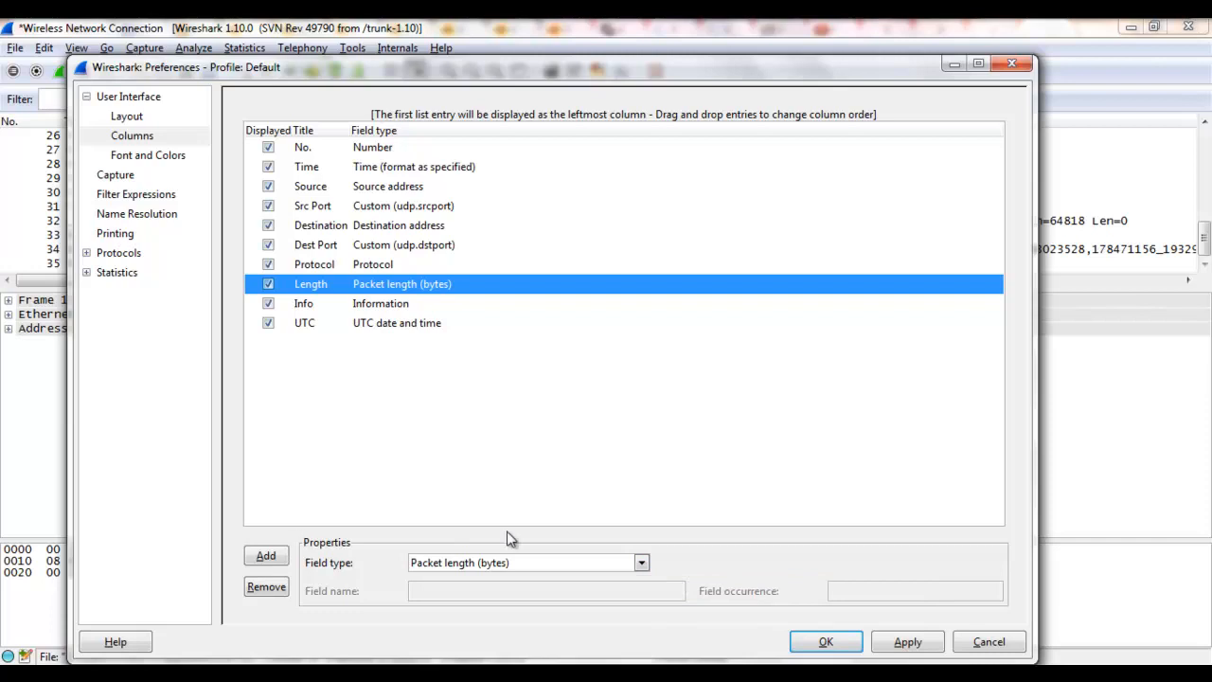
{"action": "left_click", "coordinate": [988, 642]}
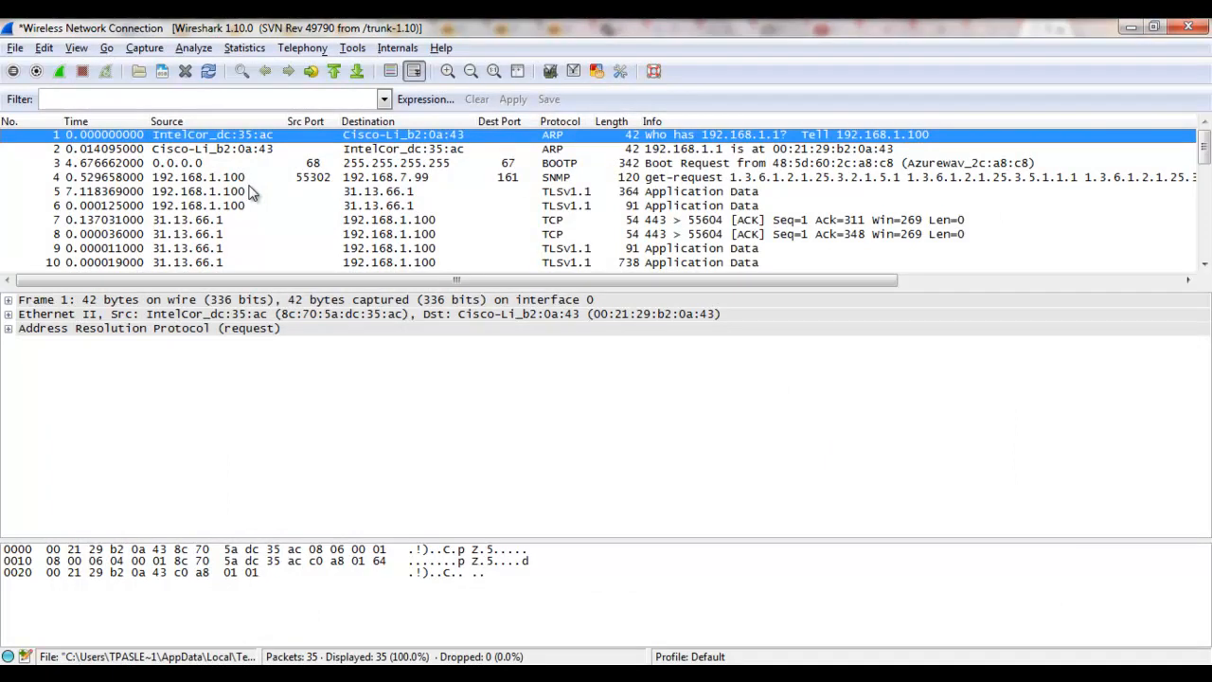
Inspect the details of TCP packet 7 and SNMP packet 4, and widen the packet list's Time column.
{"action": "left_click", "coordinate": [201, 223]}
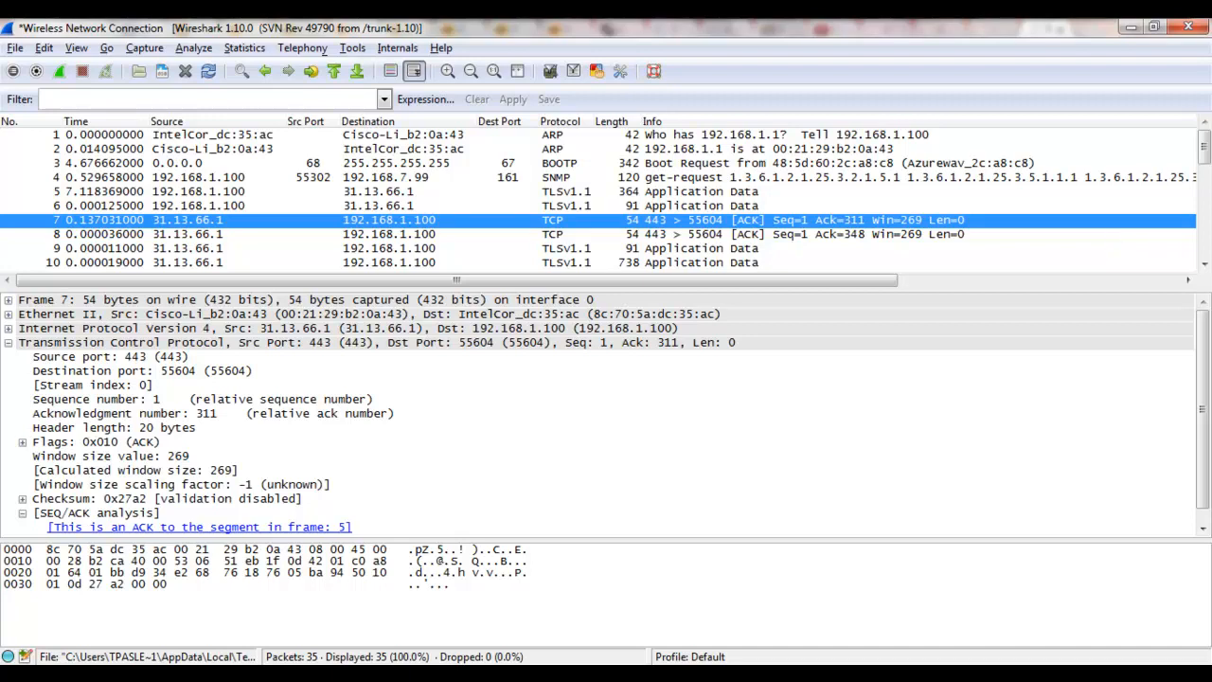
{"action": "mouse_move", "coordinate": [1205, 161]}
{"action": "left_mouse_down"}
{"action": "mouse_move", "coordinate": [1209, 248]}
{"action": "mouse_move", "coordinate": [1207, 155]}
{"action": "left_mouse_up"}
{"action": "left_click", "coordinate": [296, 180]}
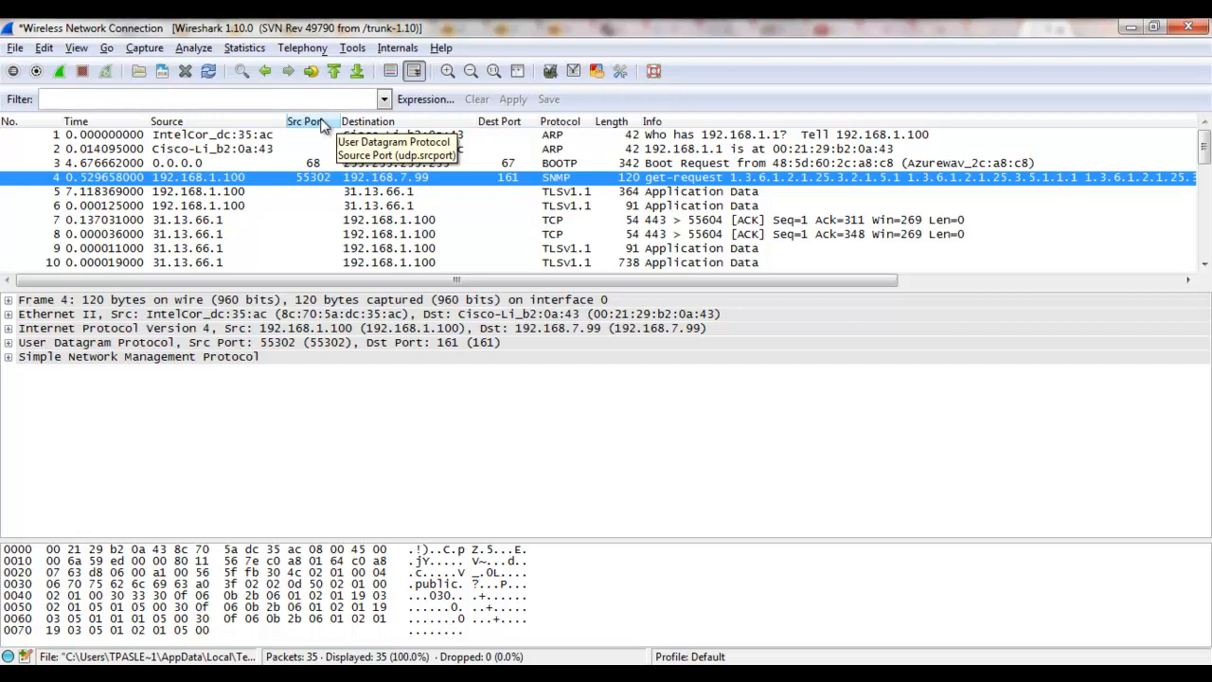
{"action": "left_click_drag", "start_coordinate": [322, 123], "coordinate": [374, 127]}
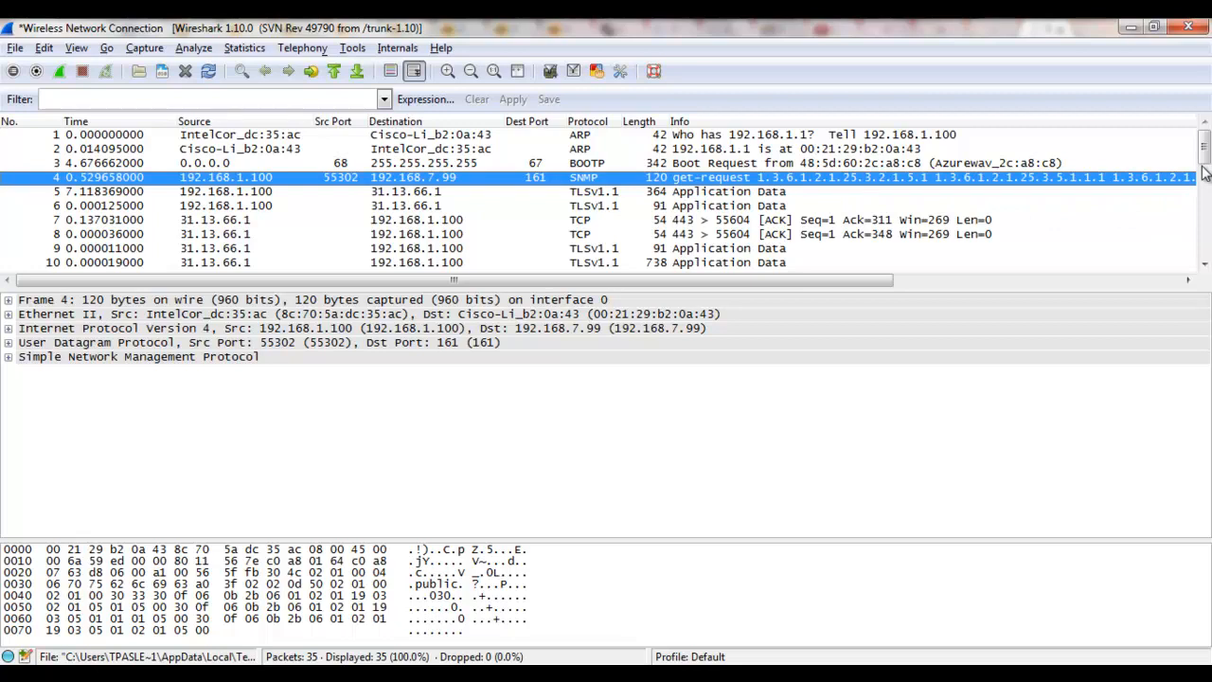
Examine the captured packet list, including the TCP exchange with 216.69.9.46, and the TCP details of packet 5.
{"action": "left_click", "coordinate": [1204, 265]}
{"action": "left_click", "coordinate": [1205, 266]}
{"action": "left_click", "coordinate": [1204, 266]}
{"action": "left_click", "coordinate": [1205, 265]}
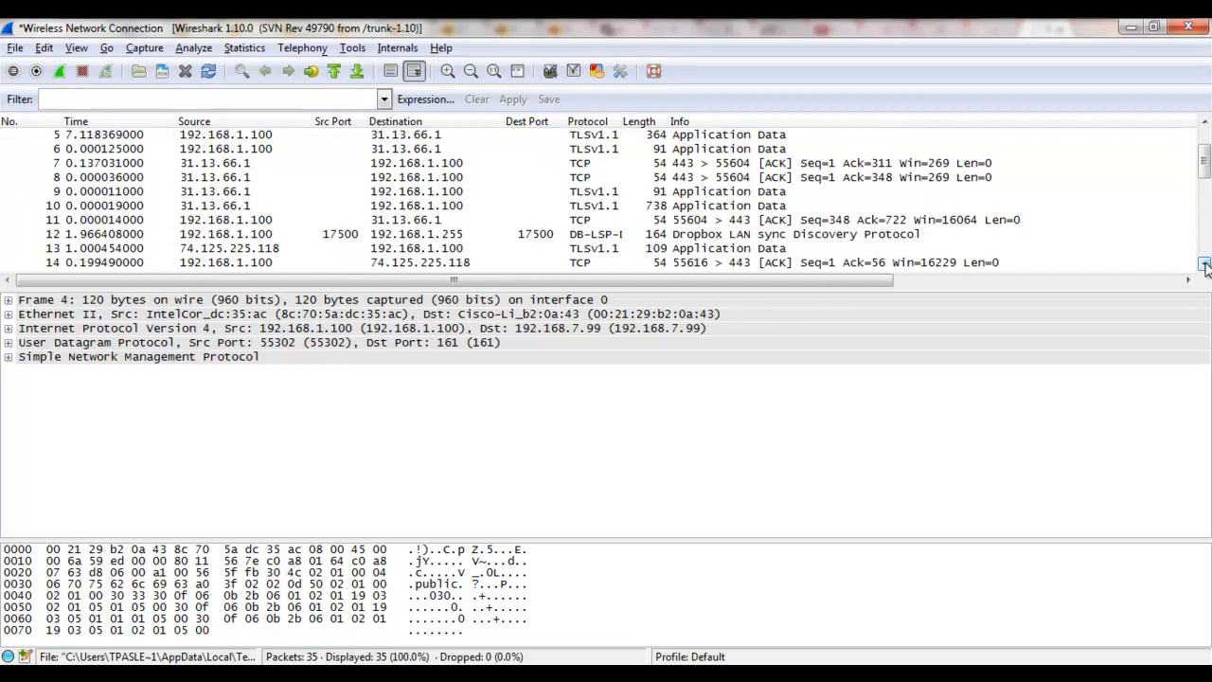
{"action": "left_click", "coordinate": [1205, 265]}
{"action": "left_click", "coordinate": [1205, 265]}
{"action": "left_click", "coordinate": [1204, 265]}
{"action": "left_click", "coordinate": [1204, 265]}
{"action": "left_click", "coordinate": [1204, 265]}
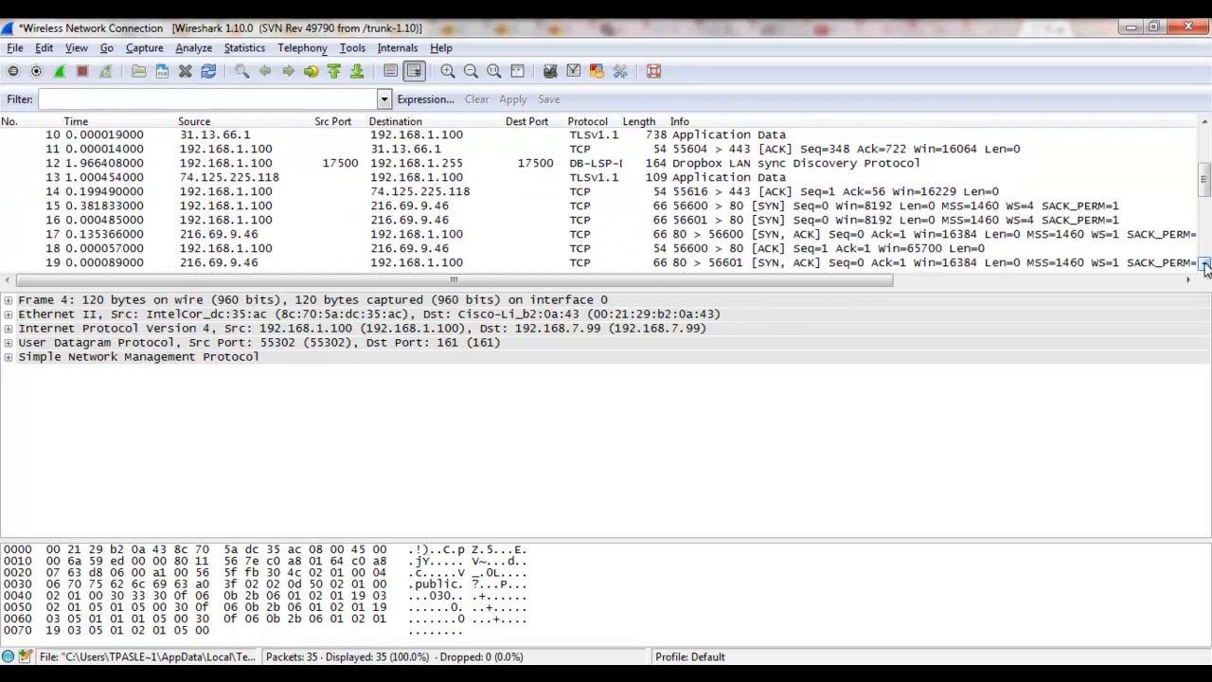
{"action": "left_click", "coordinate": [1204, 265]}
{"action": "left_click", "coordinate": [1205, 265]}
{"action": "left_click", "coordinate": [1204, 265]}
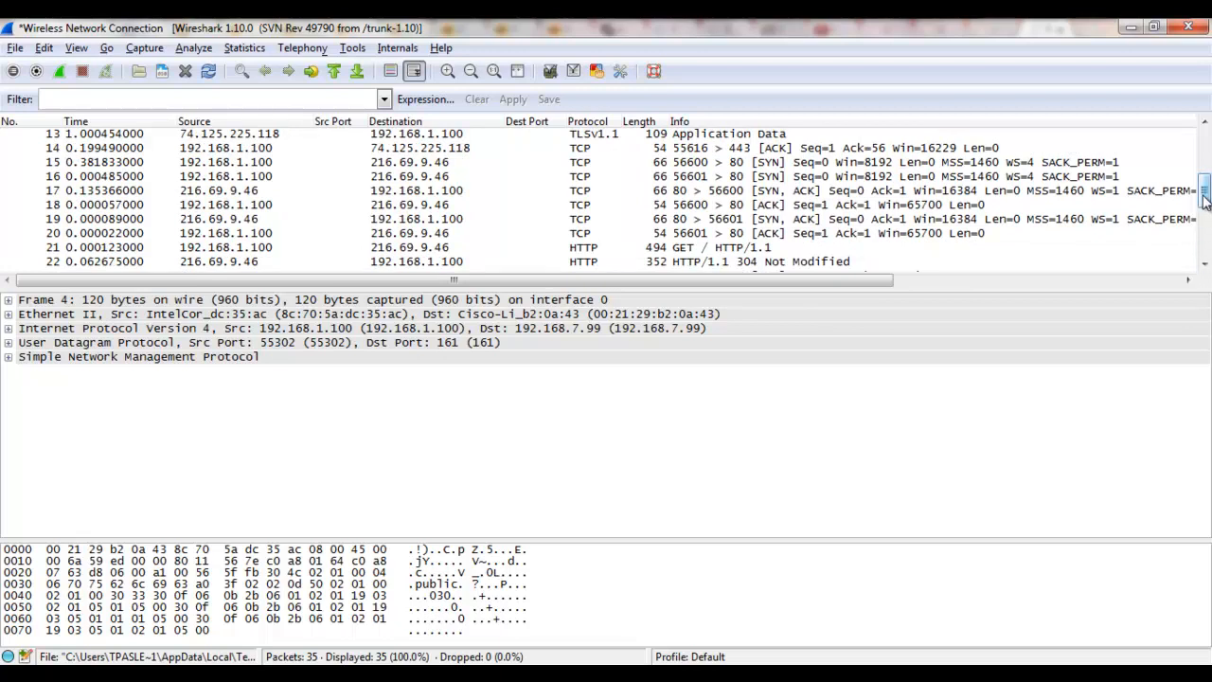
{"action": "left_click_drag", "start_coordinate": [1205, 197], "coordinate": [1206, 144]}
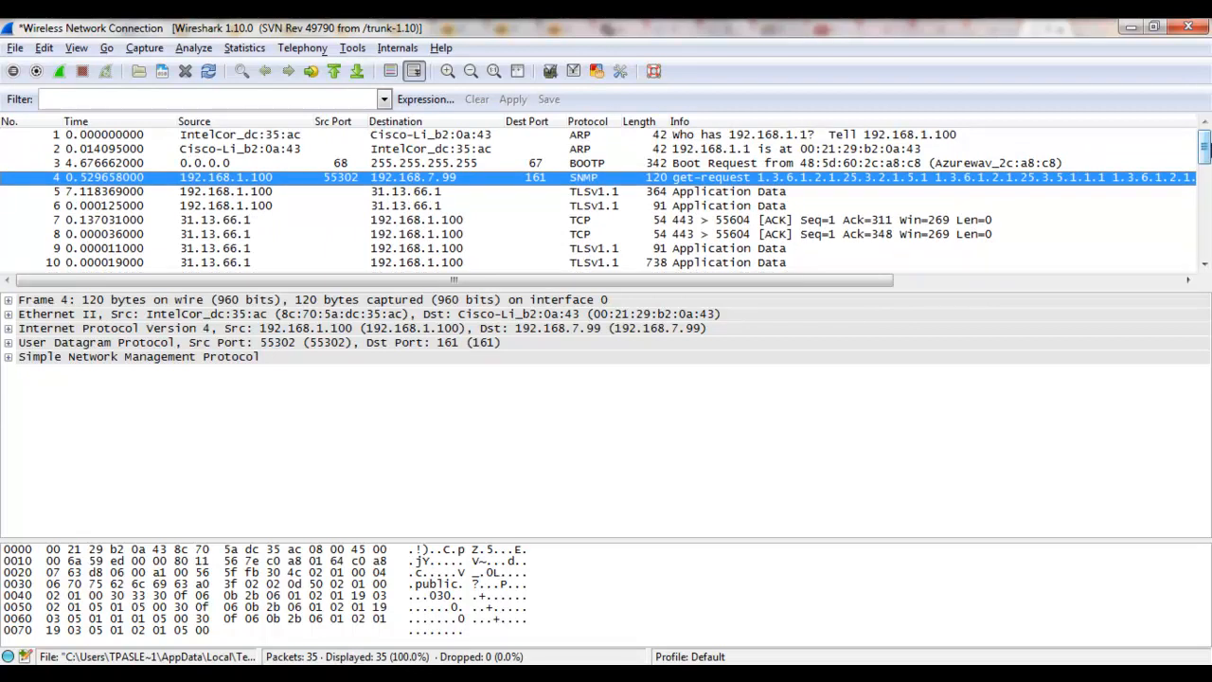
{"action": "left_click", "coordinate": [243, 195]}
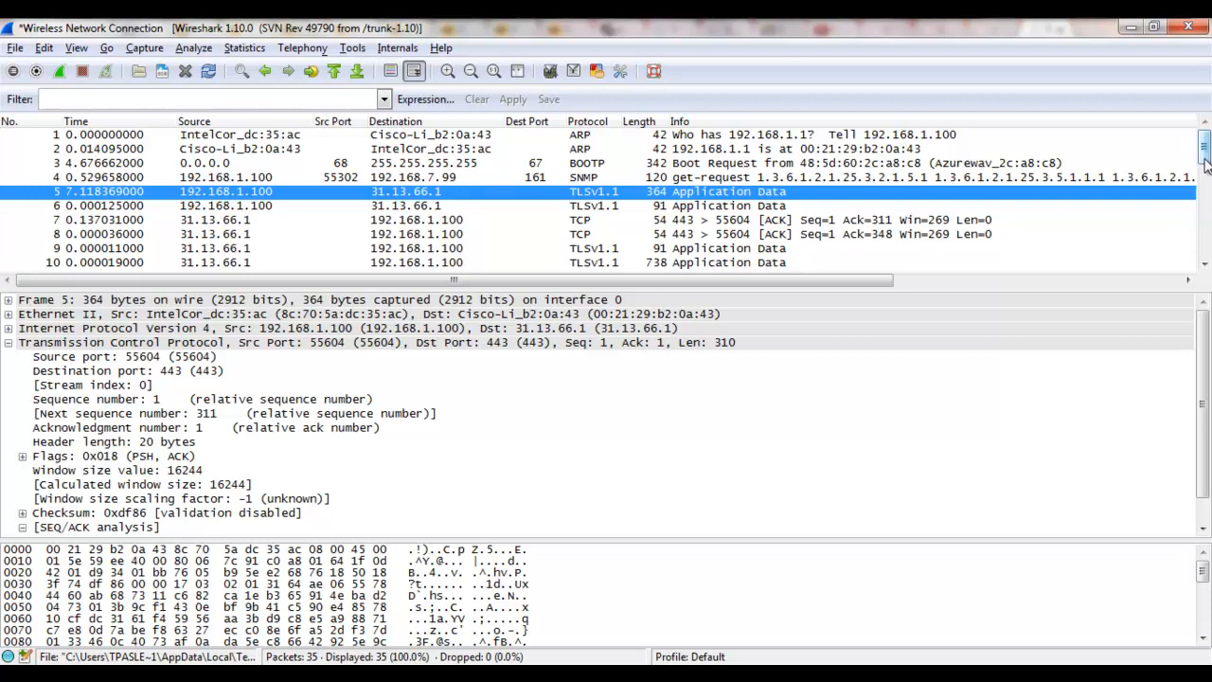
{"action": "mouse_move", "coordinate": [1205, 160]}
{"action": "left_mouse_down"}
{"action": "mouse_move", "coordinate": [1208, 194]}
{"action": "mouse_move", "coordinate": [1206, 142]}
{"action": "left_mouse_up"}
Apply the display filter tcp.flags.syn to the packet list.
{"action": "left_click", "coordinate": [46, 99]}
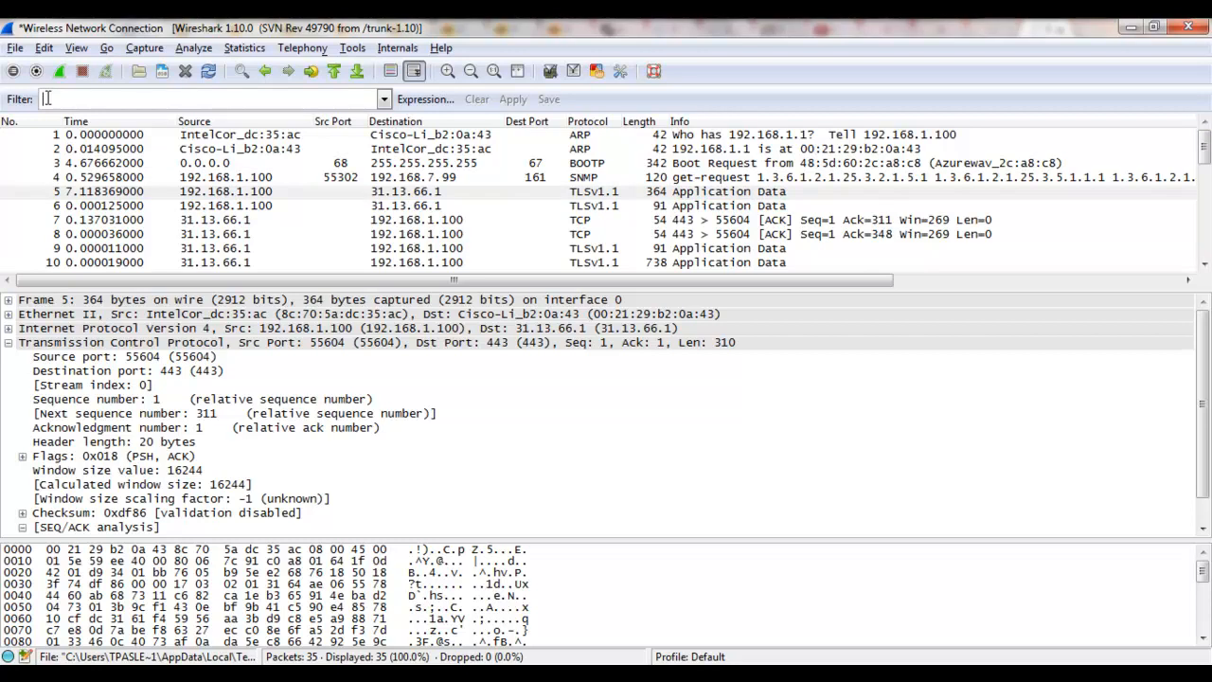
{"action": "type", "text": "tcp"}
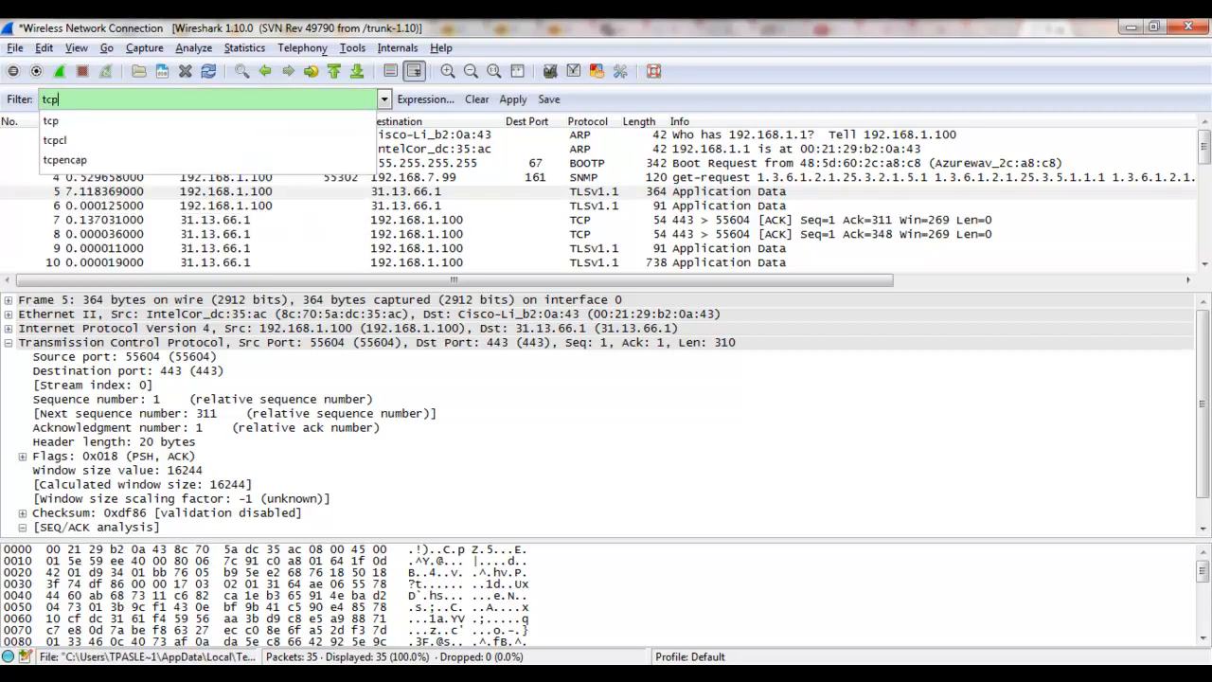
{"action": "type", "text": "."}
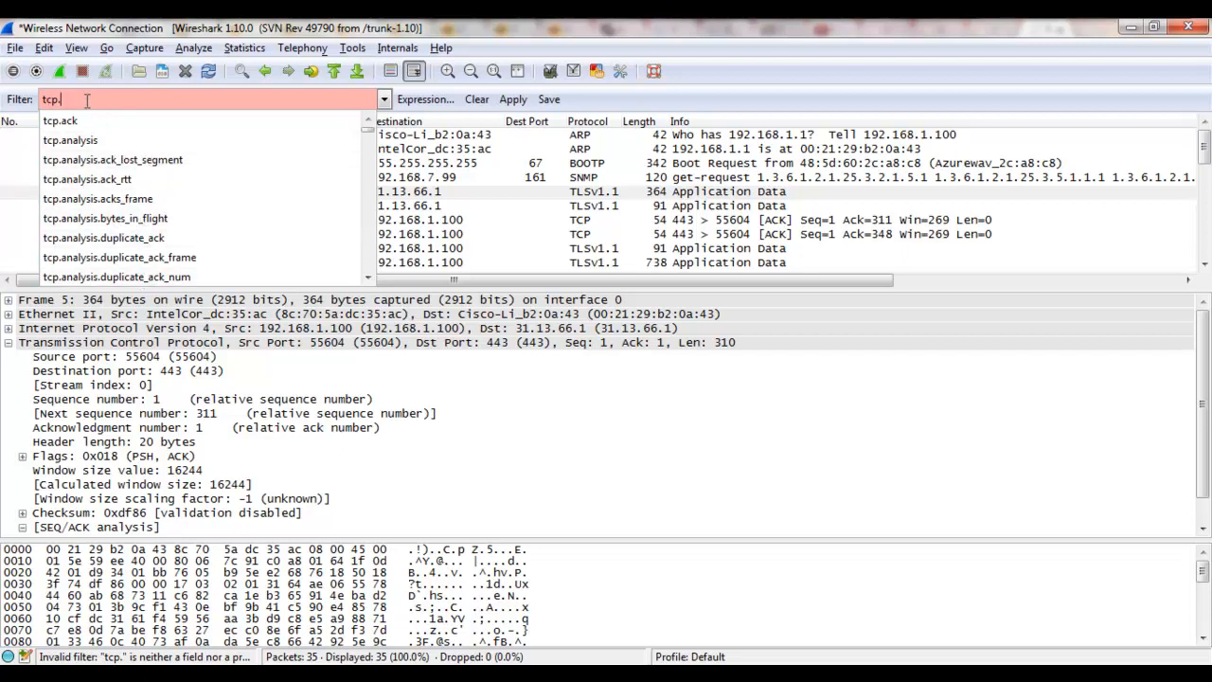
{"action": "type", "text": "fla"}
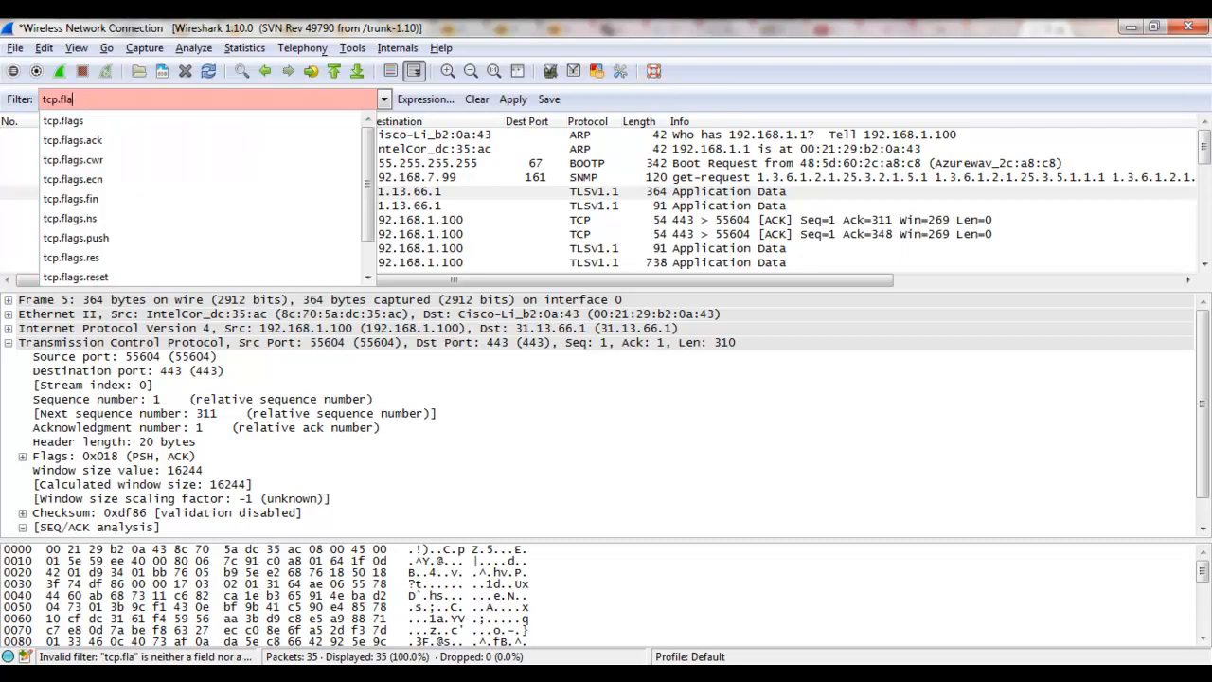
{"action": "type", "text": "g"}
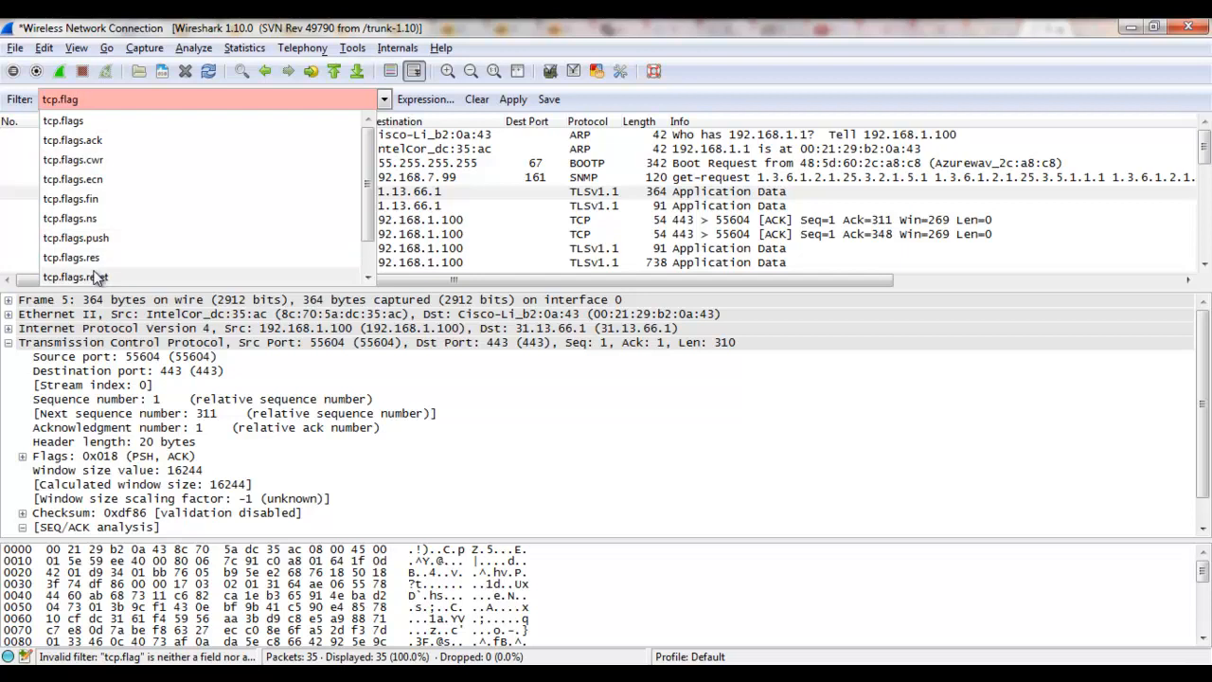
{"action": "left_click", "coordinate": [368, 278]}
{"action": "left_click", "coordinate": [368, 278]}
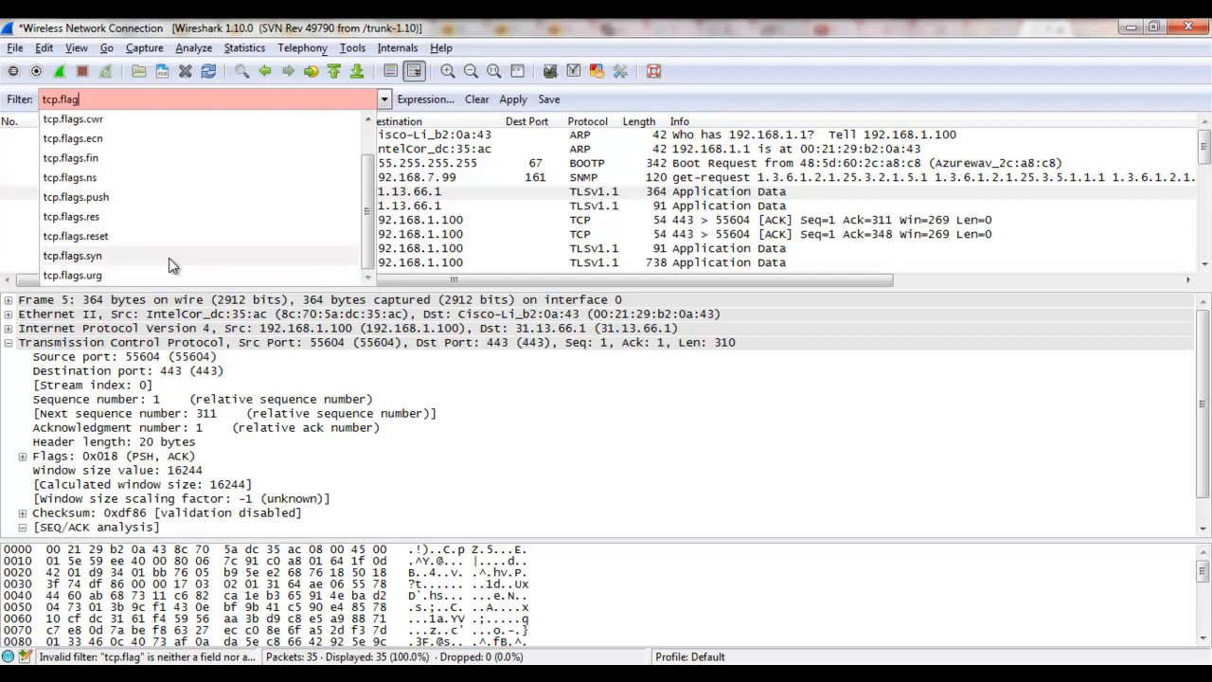
{"action": "left_click", "coordinate": [96, 256]}
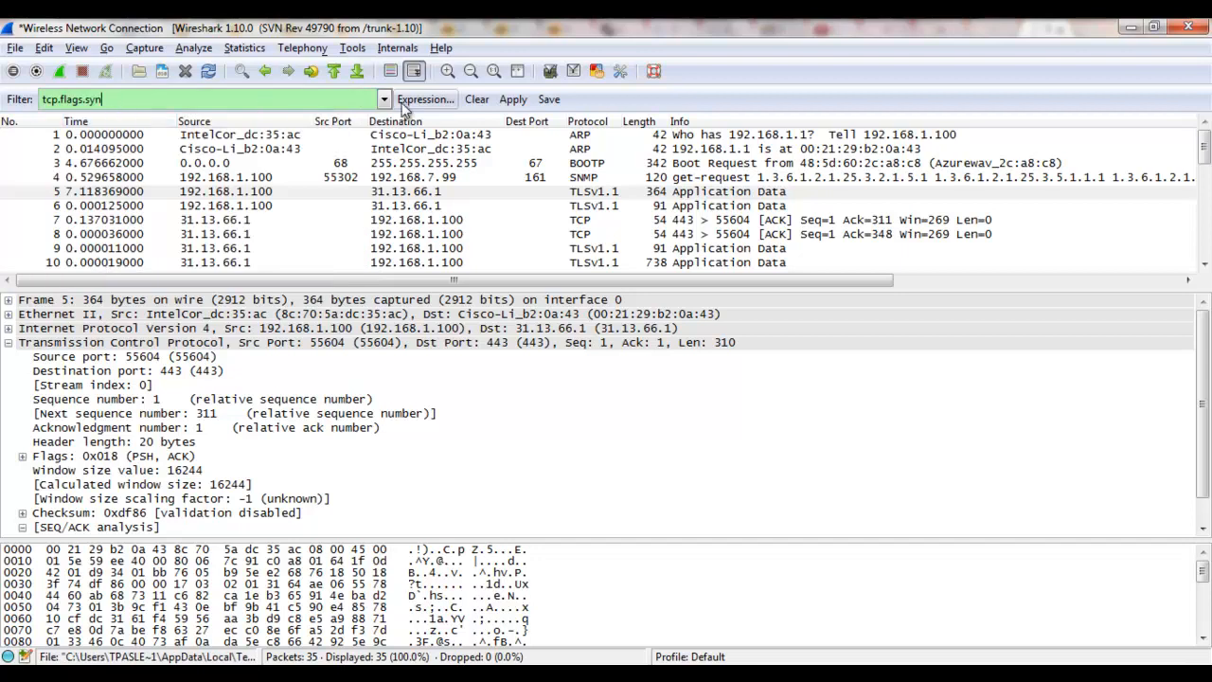
{"action": "left_click", "coordinate": [513, 100]}
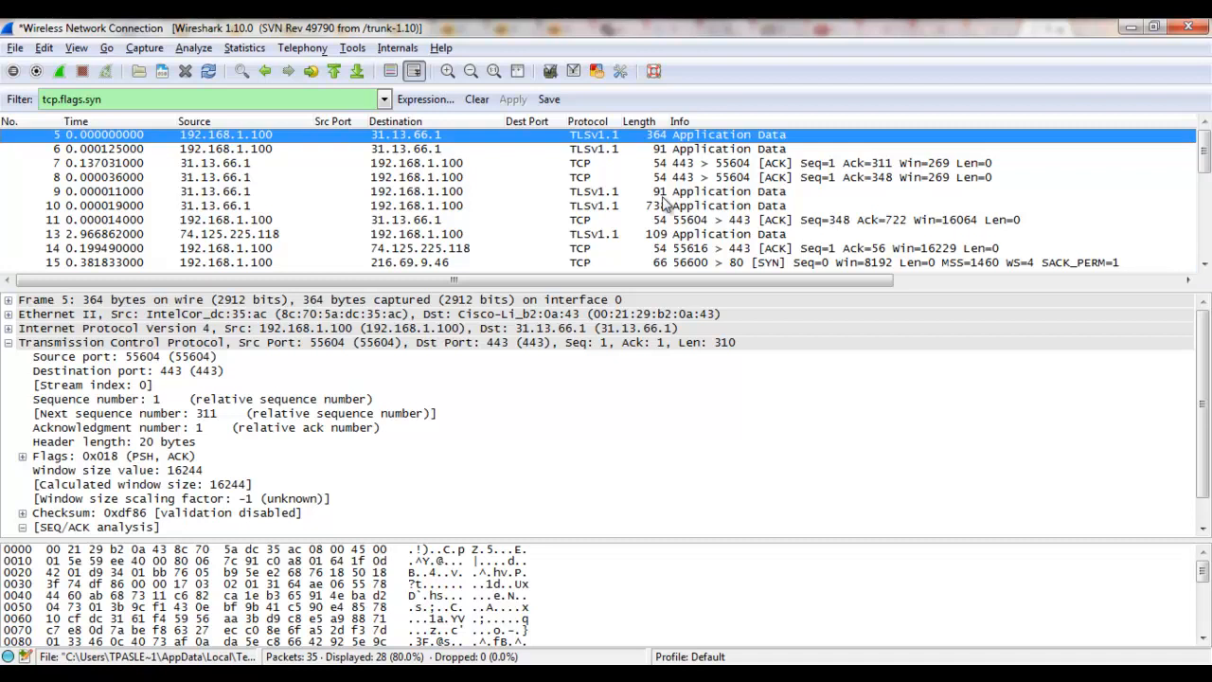
Inspect TCP packet 7 and SYN packet 15 in the filtered list, and turn on packet list colorization.
{"action": "left_click", "coordinate": [200, 165]}
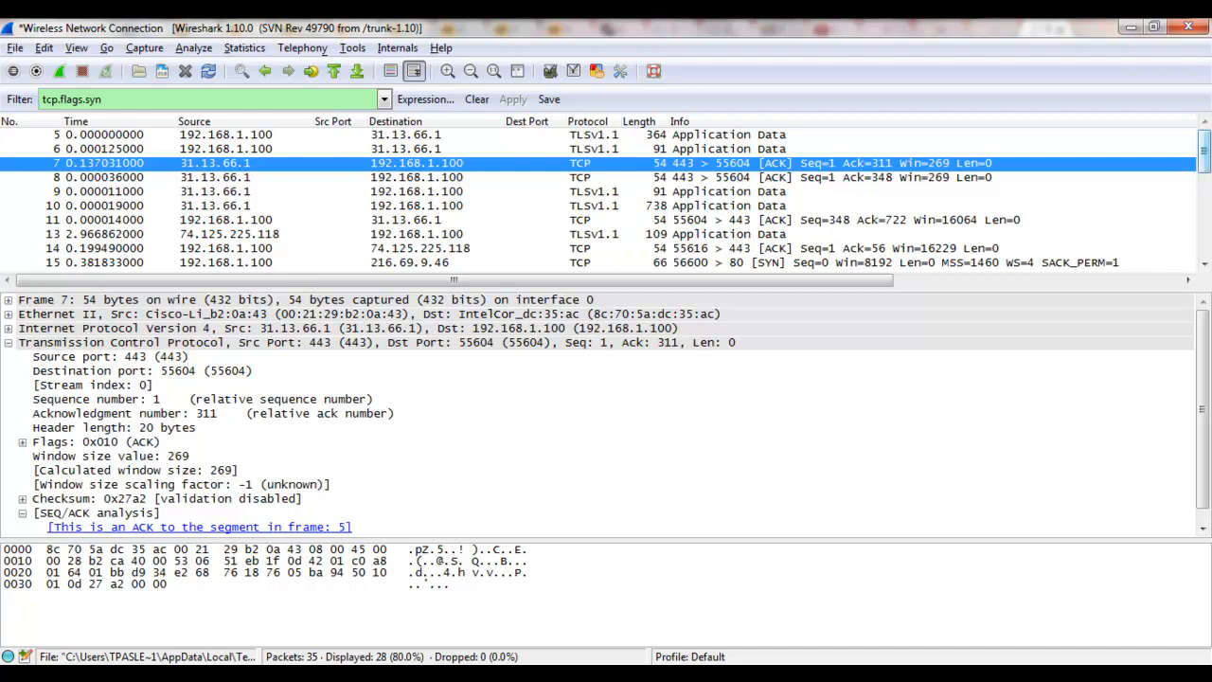
{"action": "mouse_move", "coordinate": [1204, 162]}
{"action": "left_mouse_down"}
{"action": "mouse_move", "coordinate": [1205, 228]}
{"action": "mouse_move", "coordinate": [1207, 180]}
{"action": "left_mouse_up"}
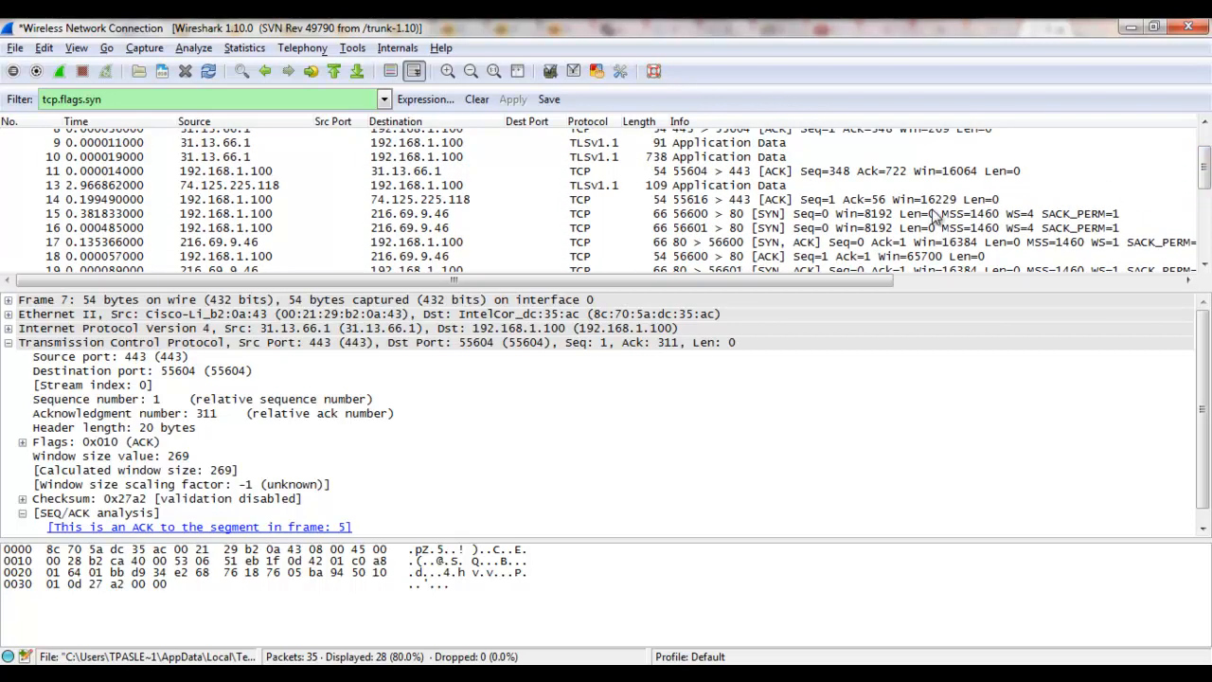
{"action": "left_click", "coordinate": [205, 216]}
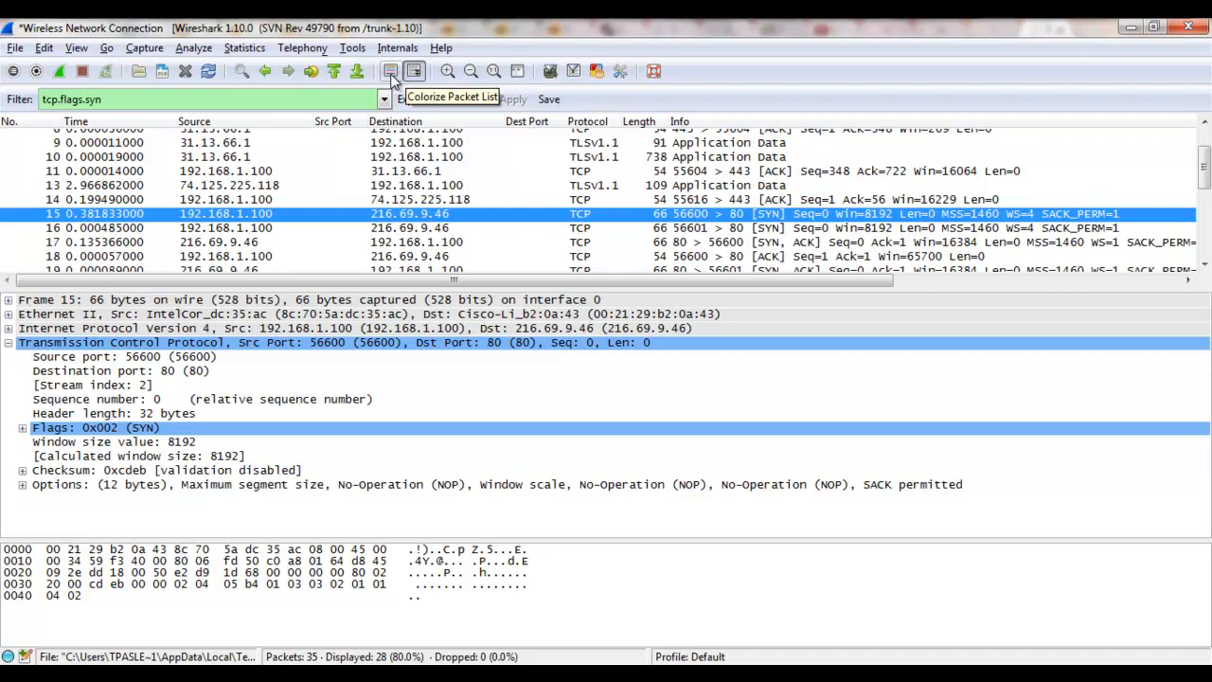
{"action": "left_click", "coordinate": [391, 76]}
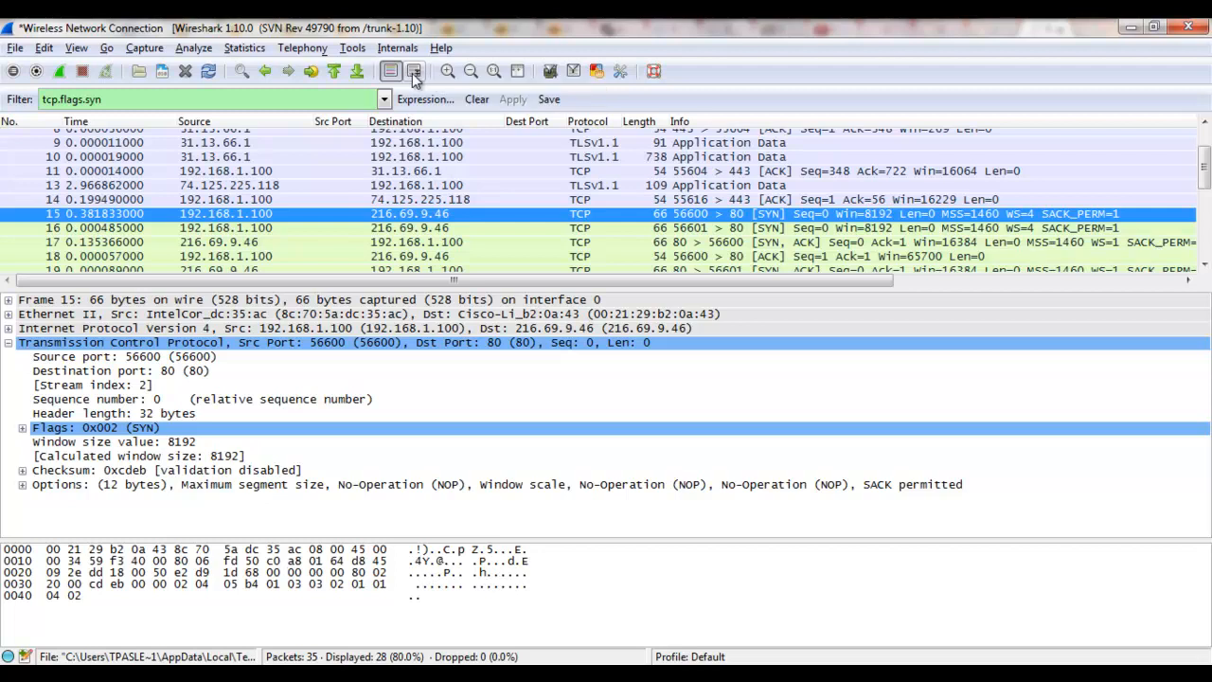
Turn on live-capture auto scroll and colorize packet 15's TCP conversation with Color 1, leaving packet list colorization on.
{"action": "left_click", "coordinate": [413, 76]}
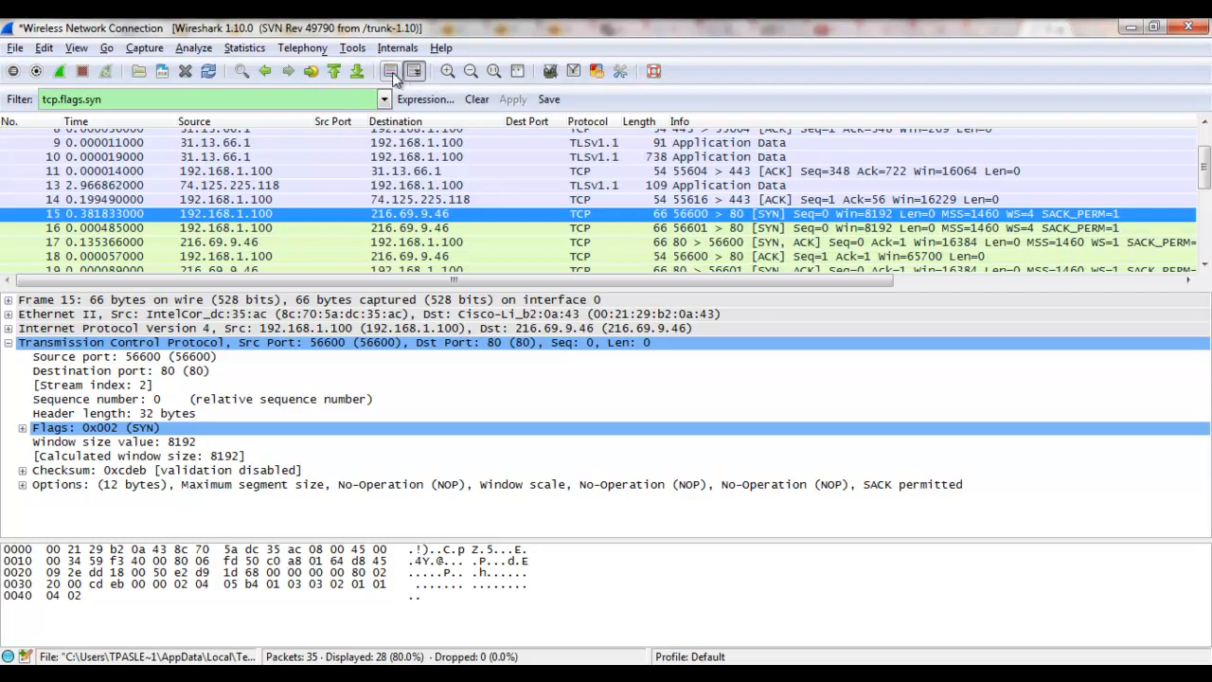
{"action": "left_click", "coordinate": [392, 74]}
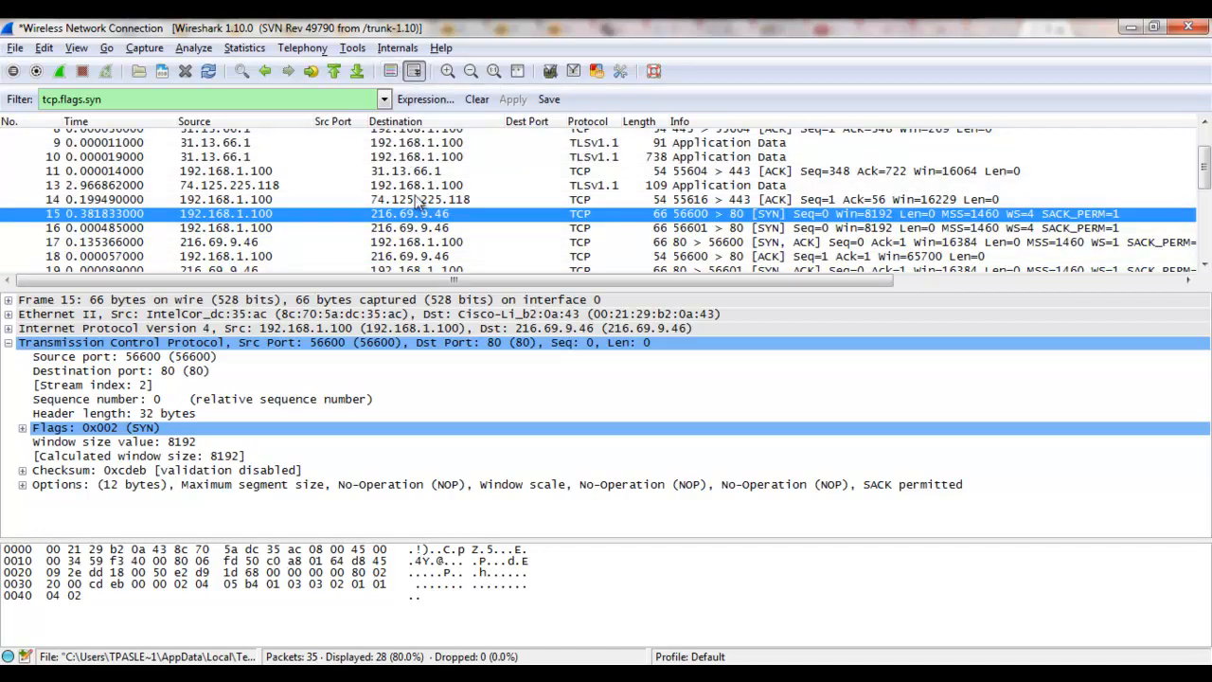
{"action": "right_click", "coordinate": [333, 219]}
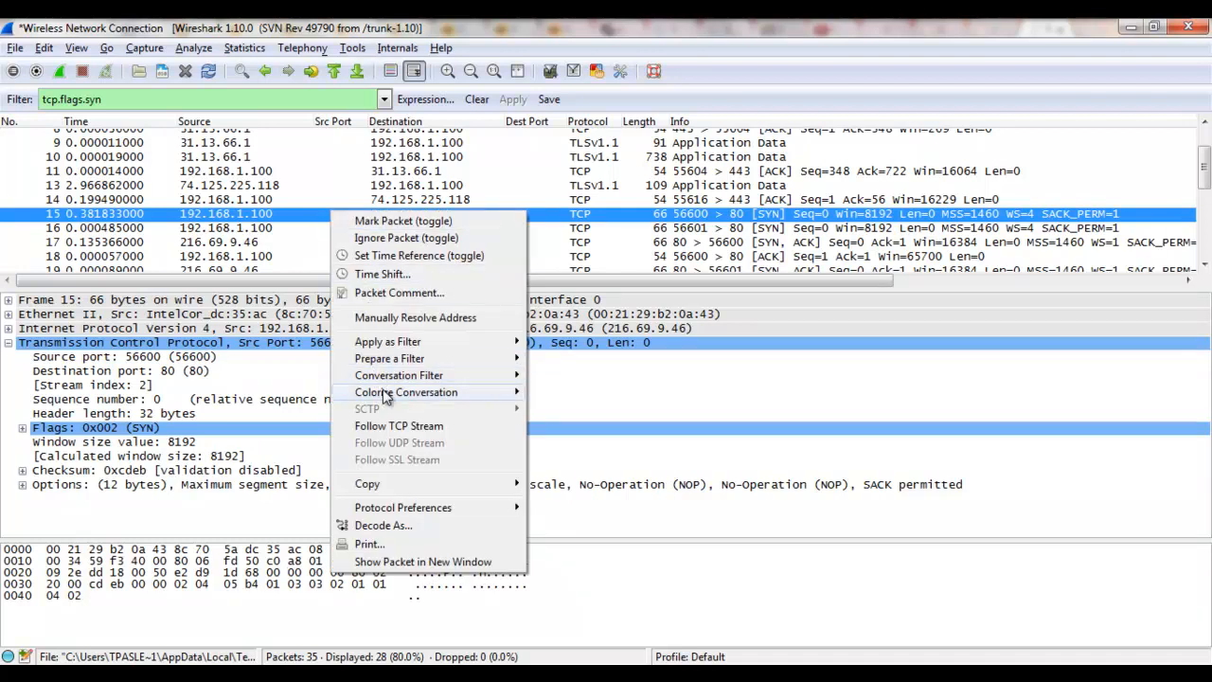
{"action": "mouse_move", "coordinate": [384, 392]}
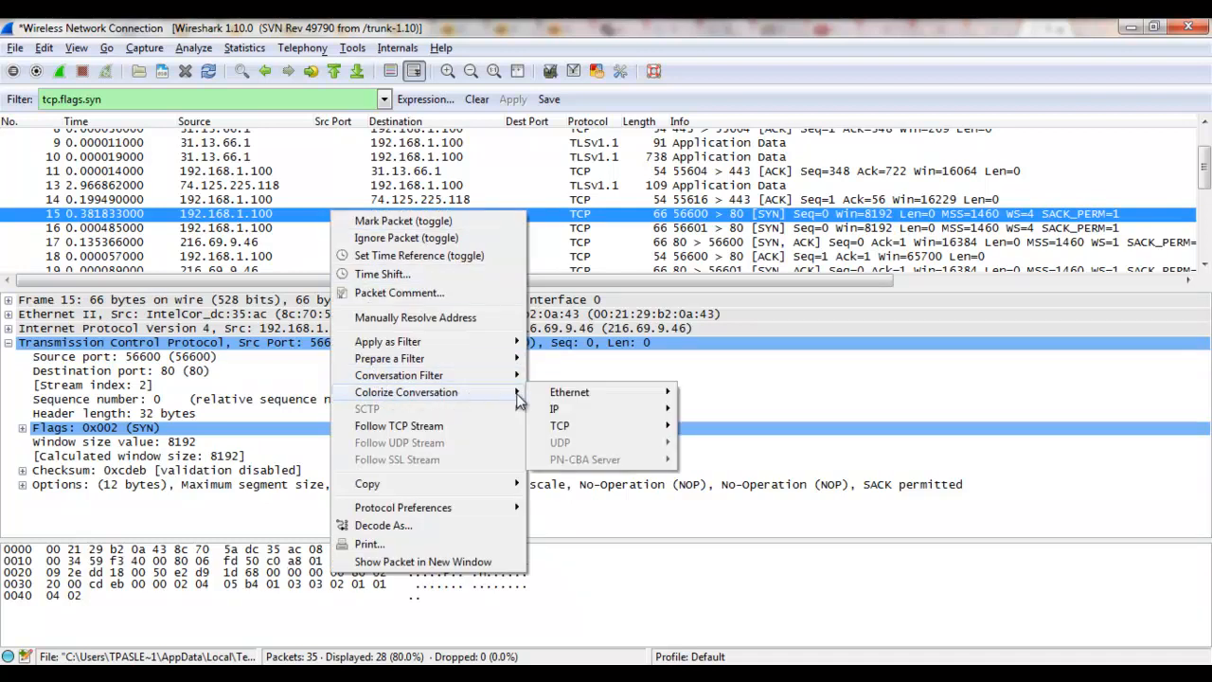
{"action": "mouse_move", "coordinate": [576, 426]}
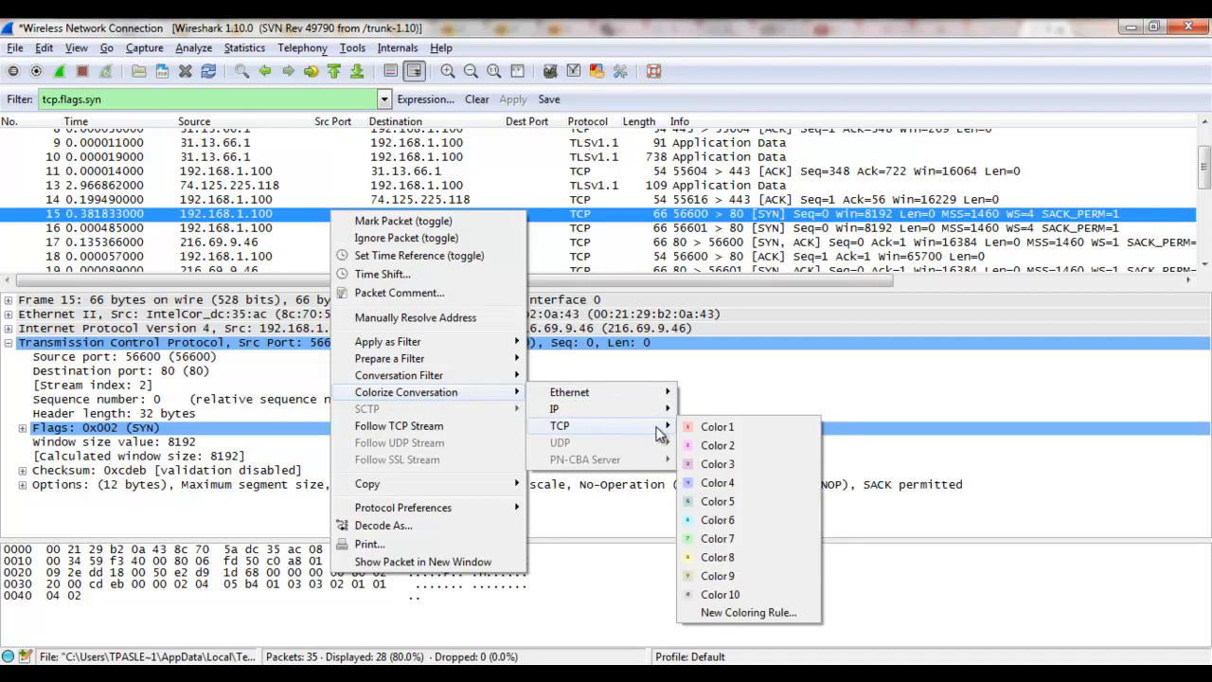
{"action": "left_click", "coordinate": [700, 427]}
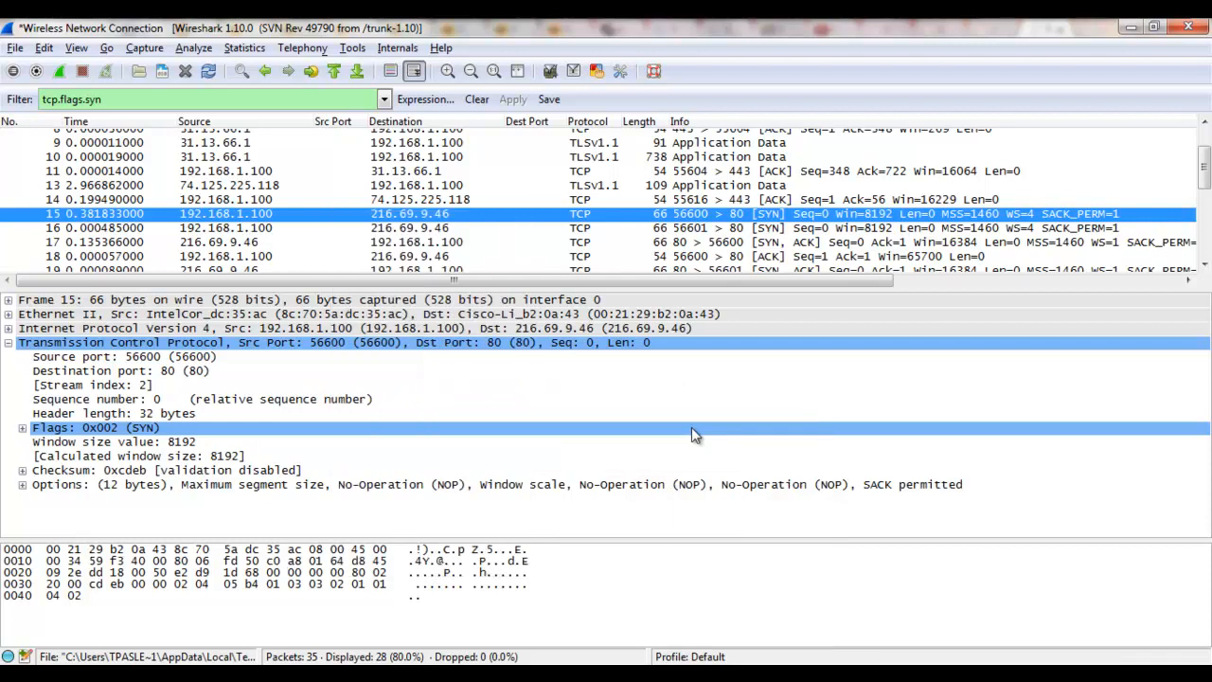
{"action": "left_click", "coordinate": [390, 74]}
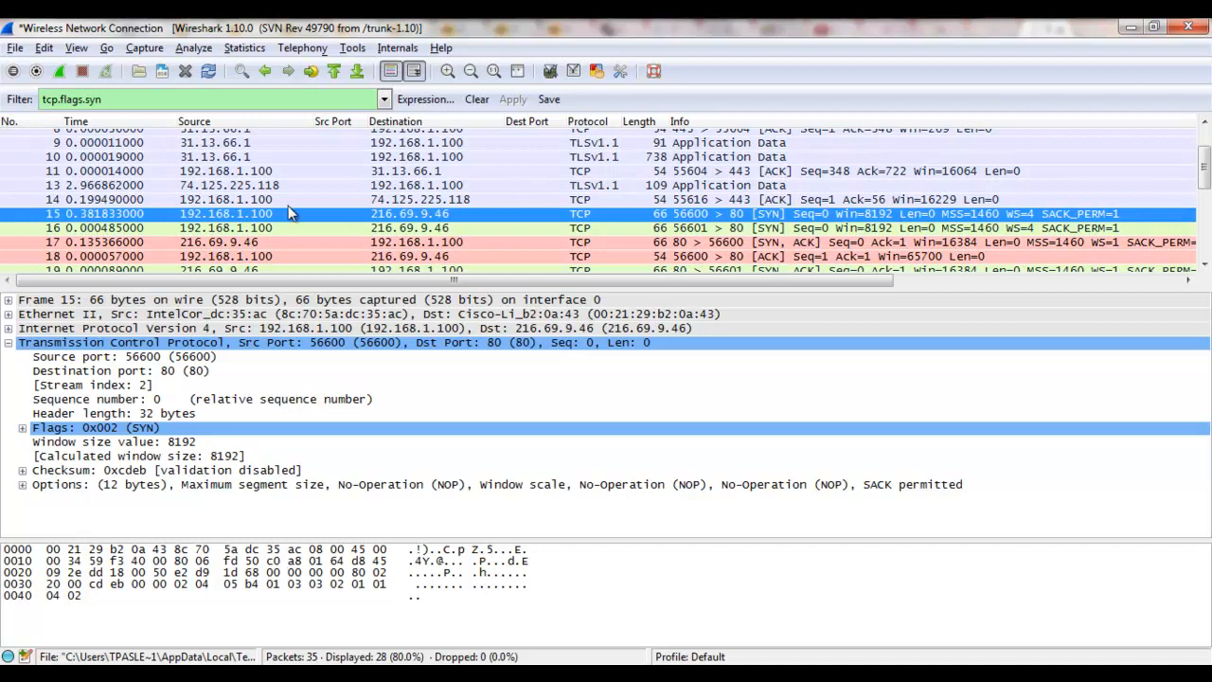
Examine packets 11 and 13 and the colorized TCP conversation with 216.69.9.46 across the packet list.
{"action": "left_click", "coordinate": [114, 187]}
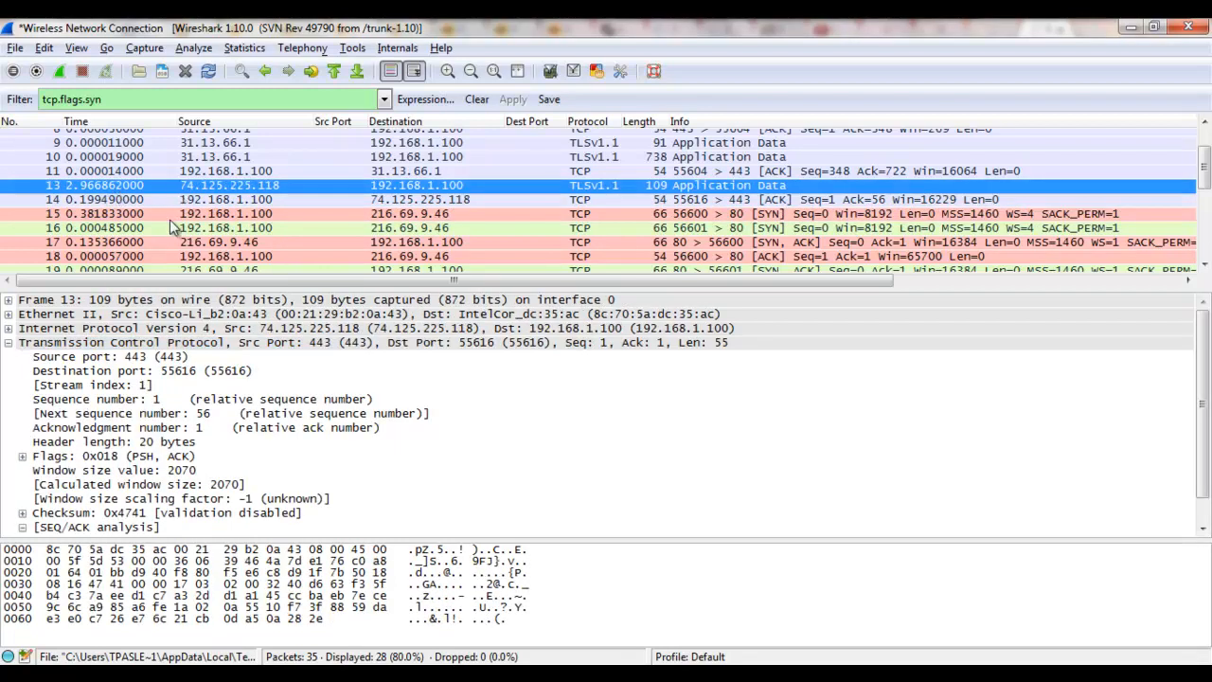
{"action": "left_click", "coordinate": [112, 173]}
{"action": "left_click", "coordinate": [111, 186]}
{"action": "left_click", "coordinate": [1203, 266]}
{"action": "left_click", "coordinate": [1202, 266]}
{"action": "left_click", "coordinate": [1203, 266]}
{"action": "left_click", "coordinate": [1202, 266]}
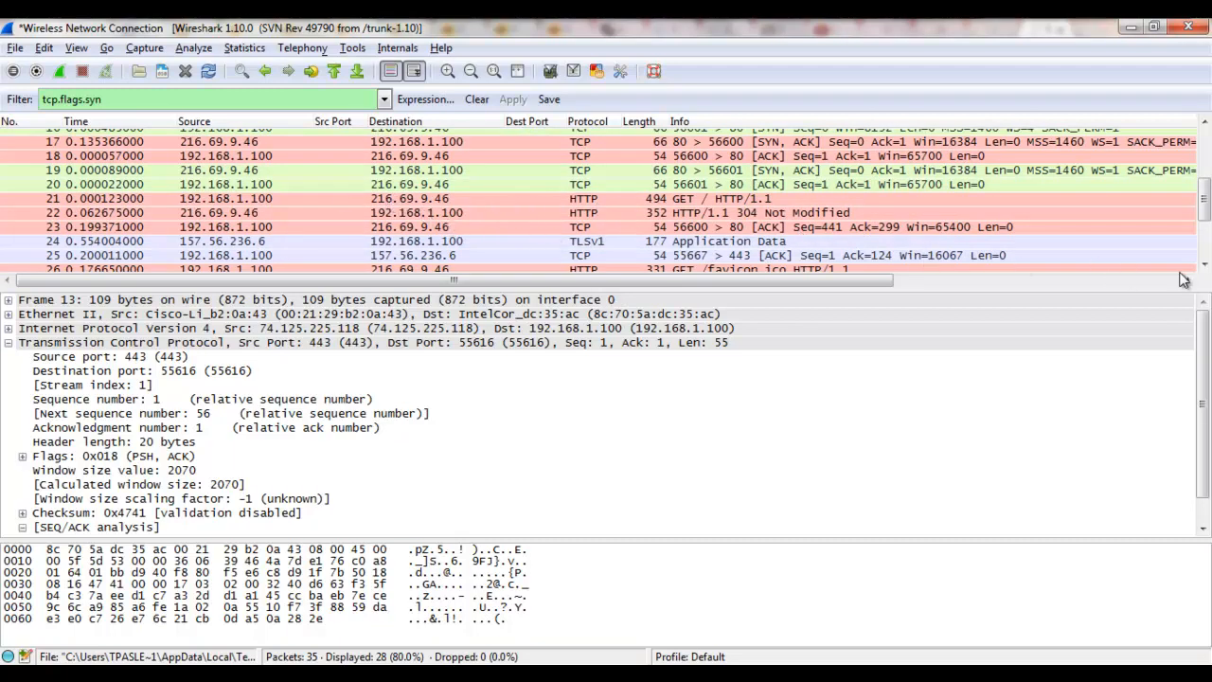
{"action": "left_click", "coordinate": [1204, 267]}
{"action": "left_click", "coordinate": [1203, 267]}
{"action": "left_click", "coordinate": [1203, 267]}
{"action": "left_click", "coordinate": [1203, 267]}
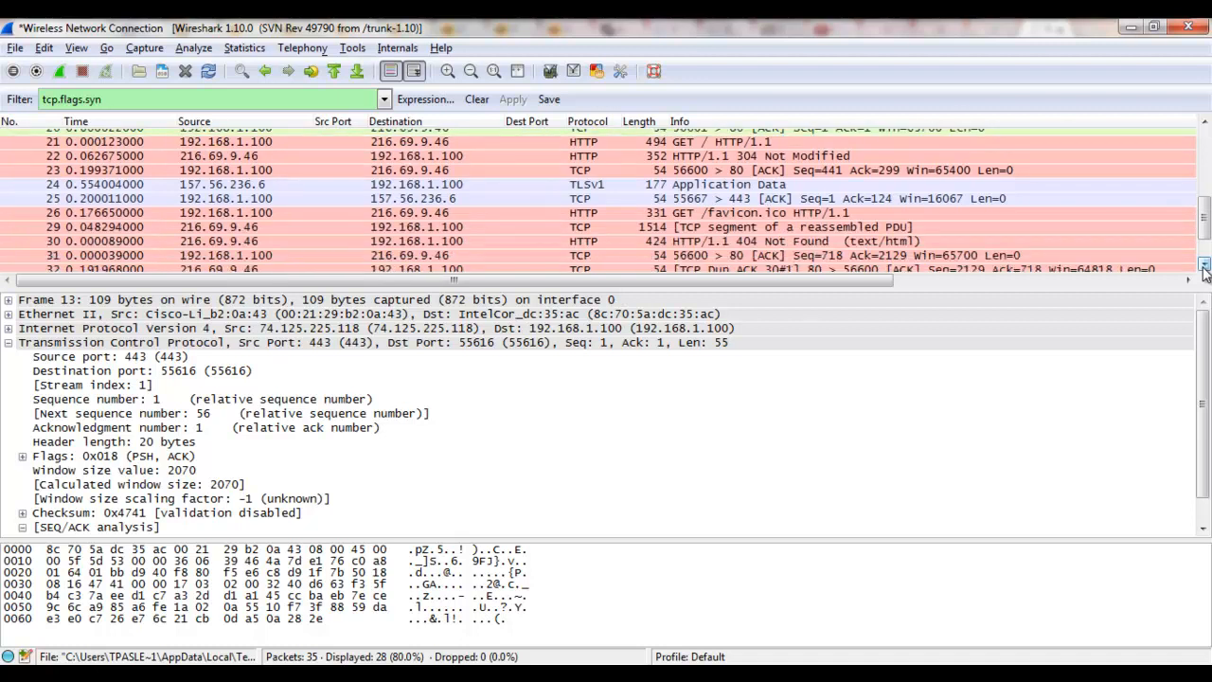
{"action": "left_click", "coordinate": [1204, 267]}
{"action": "left_click", "coordinate": [1203, 267]}
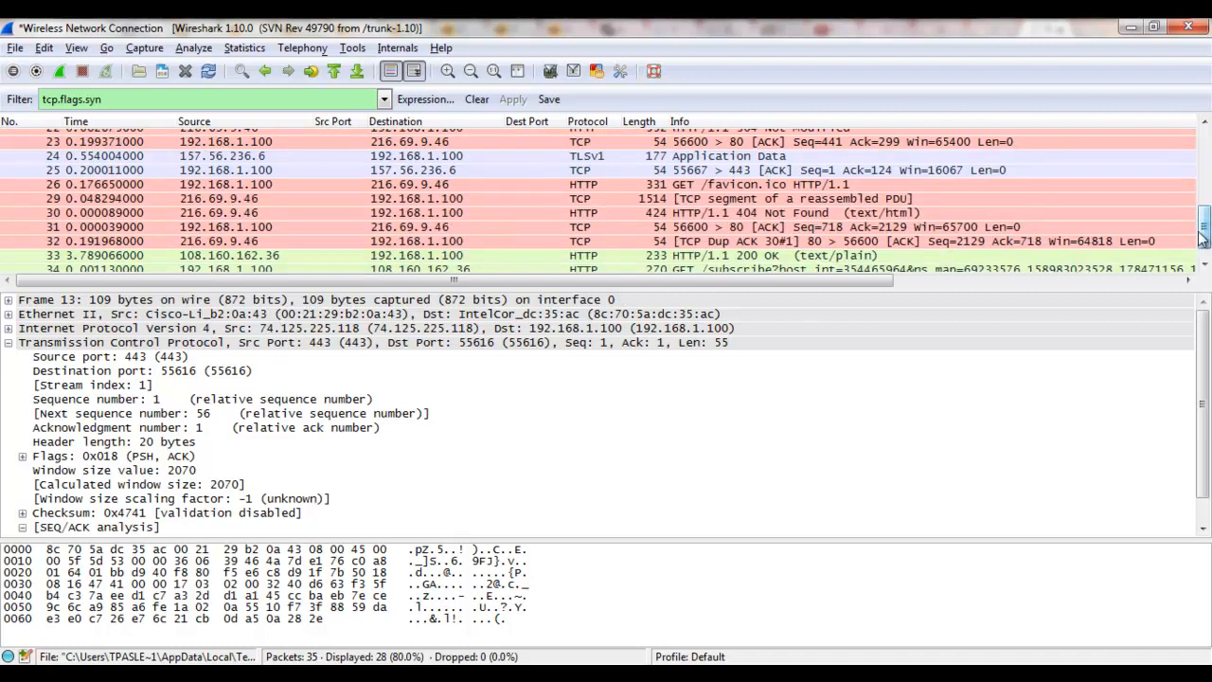
{"action": "left_click", "coordinate": [1208, 154]}
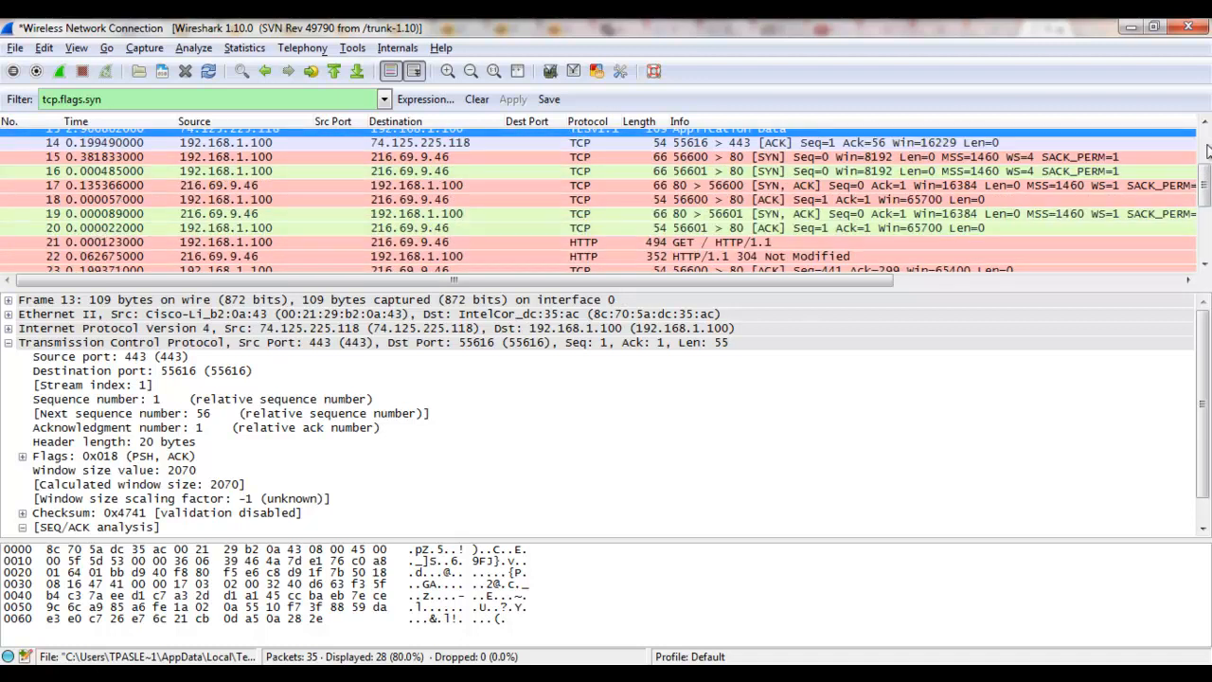
Follow the TCP stream of SYN packet 15 to 216.69.9.46.
{"action": "left_click", "coordinate": [293, 157]}
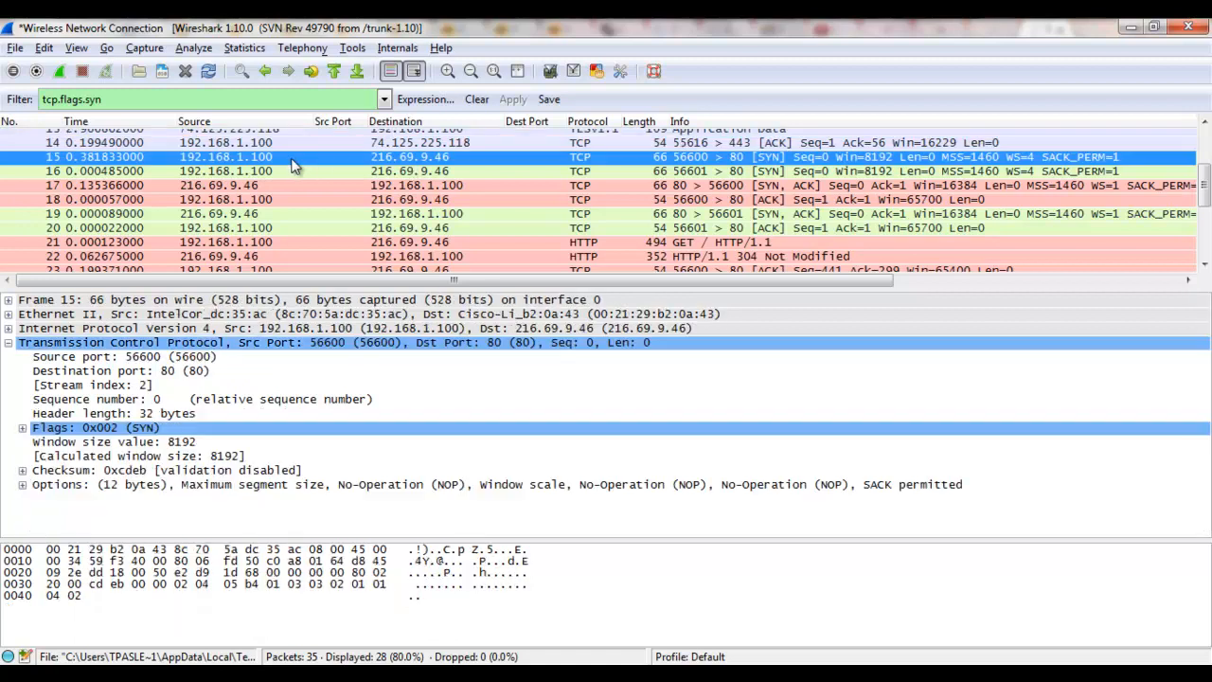
{"action": "left_click", "coordinate": [194, 53]}
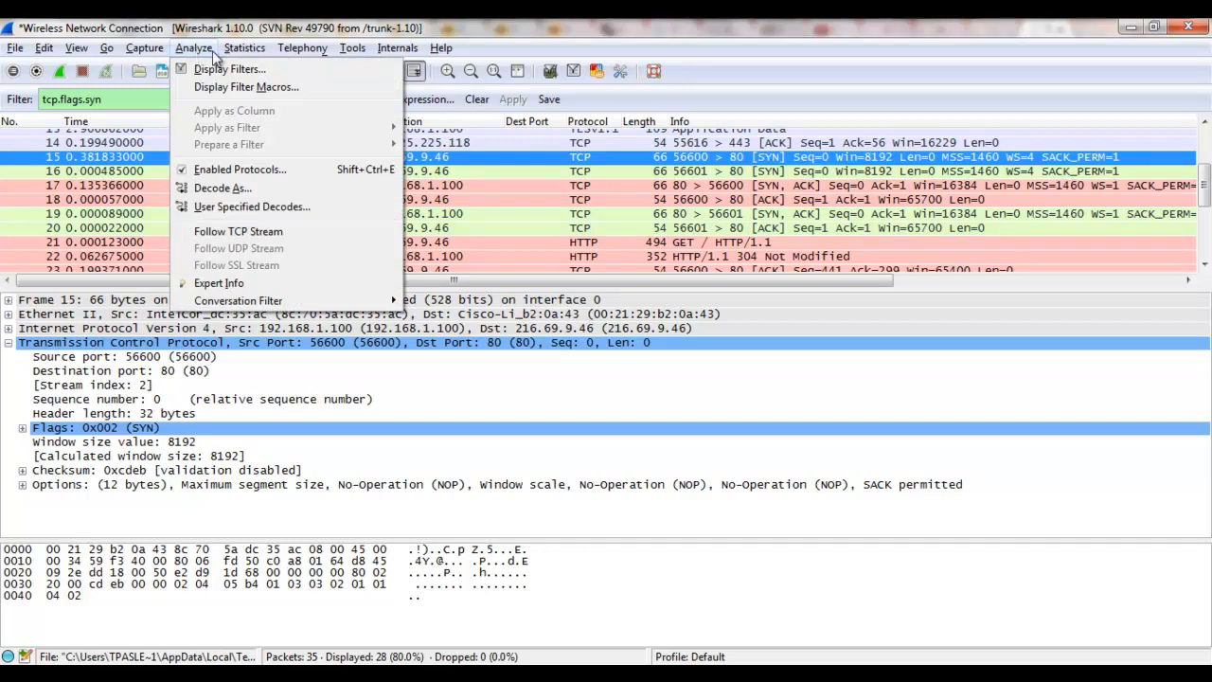
{"action": "left_click", "coordinate": [172, 53]}
{"action": "left_click", "coordinate": [167, 52]}
{"action": "left_click", "coordinate": [237, 232]}
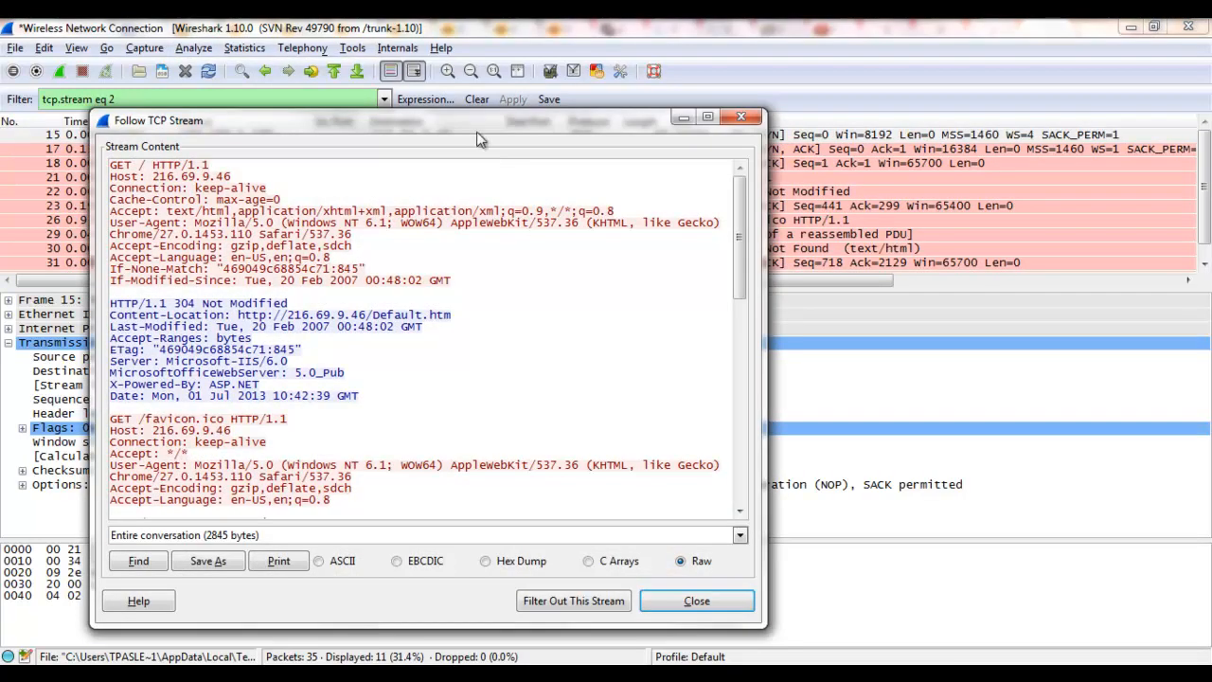
Review the HTTP requests and responses in the followed TCP stream's content and close the stream window.
{"action": "left_click_drag", "start_coordinate": [477, 125], "coordinate": [547, 26]}
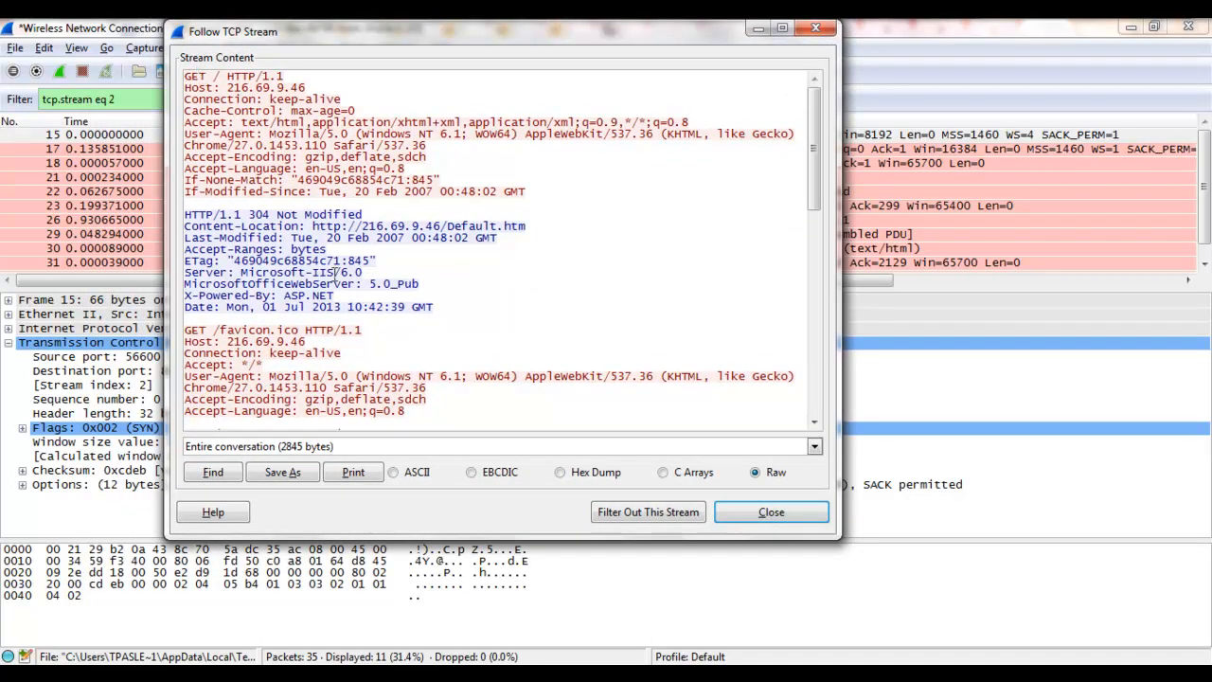
{"action": "left_click_drag", "start_coordinate": [820, 184], "coordinate": [807, 249]}
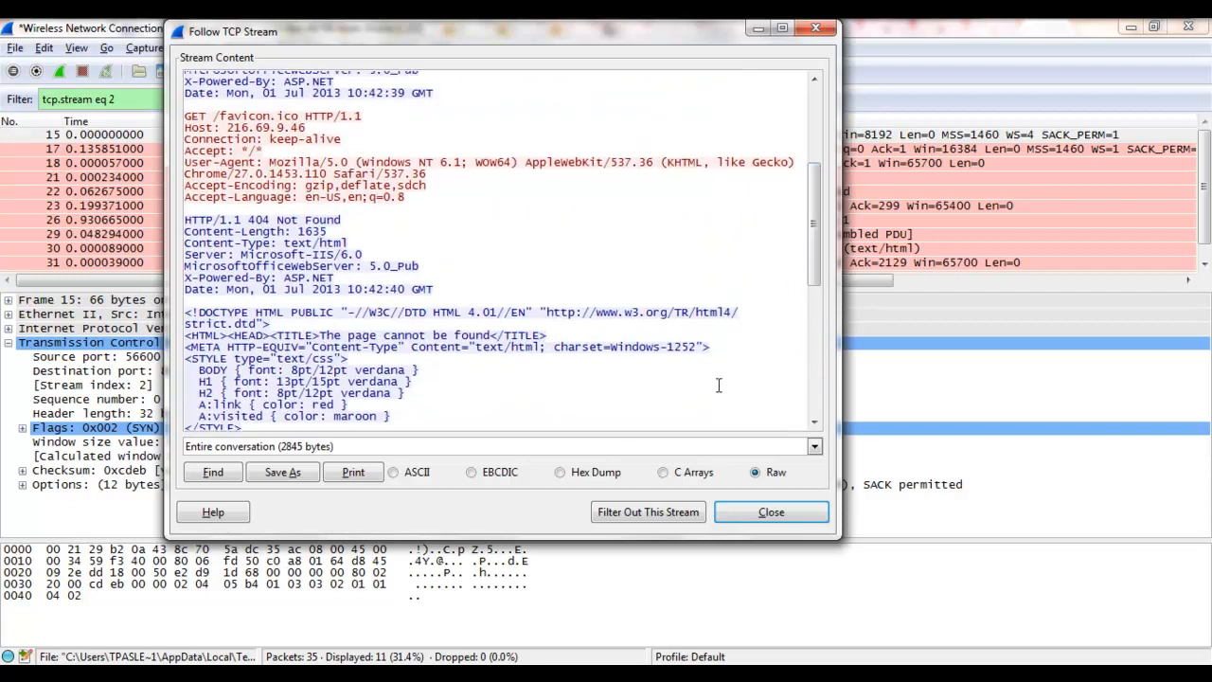
{"action": "left_click", "coordinate": [767, 512]}
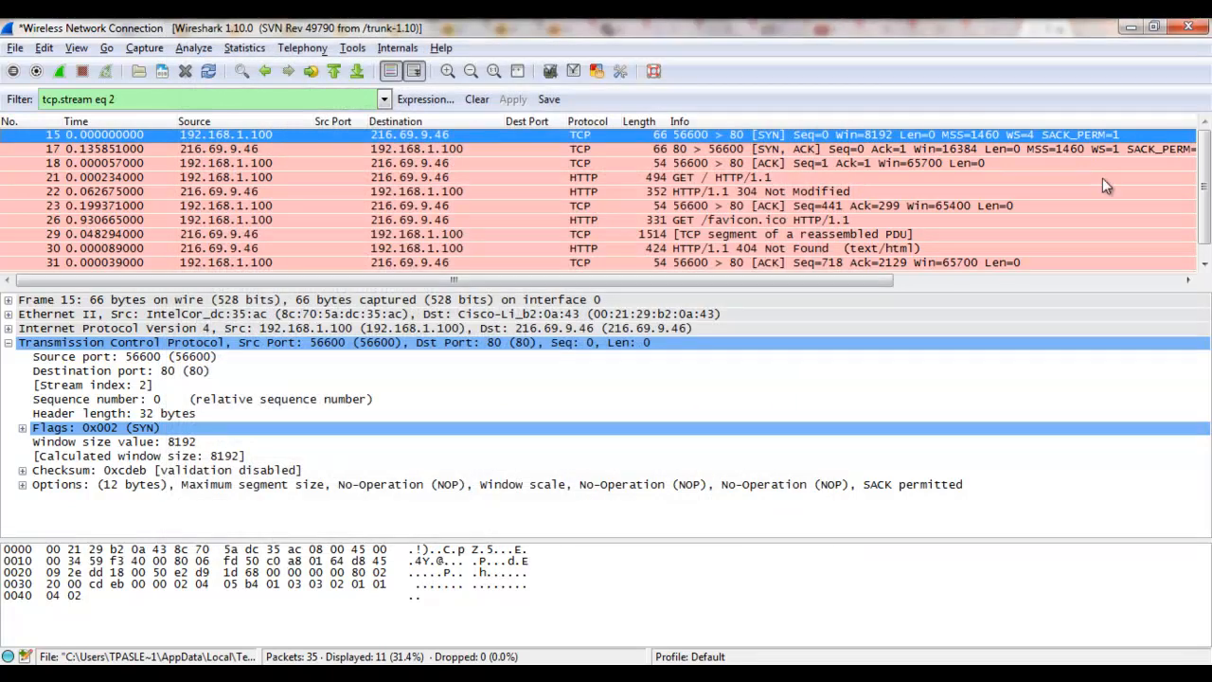
Inspect the TCP details of packets 17, 18 and 15 in the list filtered to the followed stream.
{"action": "mouse_move", "coordinate": [1203, 173]}
{"action": "left_mouse_down"}
{"action": "mouse_move", "coordinate": [1205, 208]}
{"action": "mouse_move", "coordinate": [1201, 157]}
{"action": "left_mouse_up"}
{"action": "left_click", "coordinate": [219, 150]}
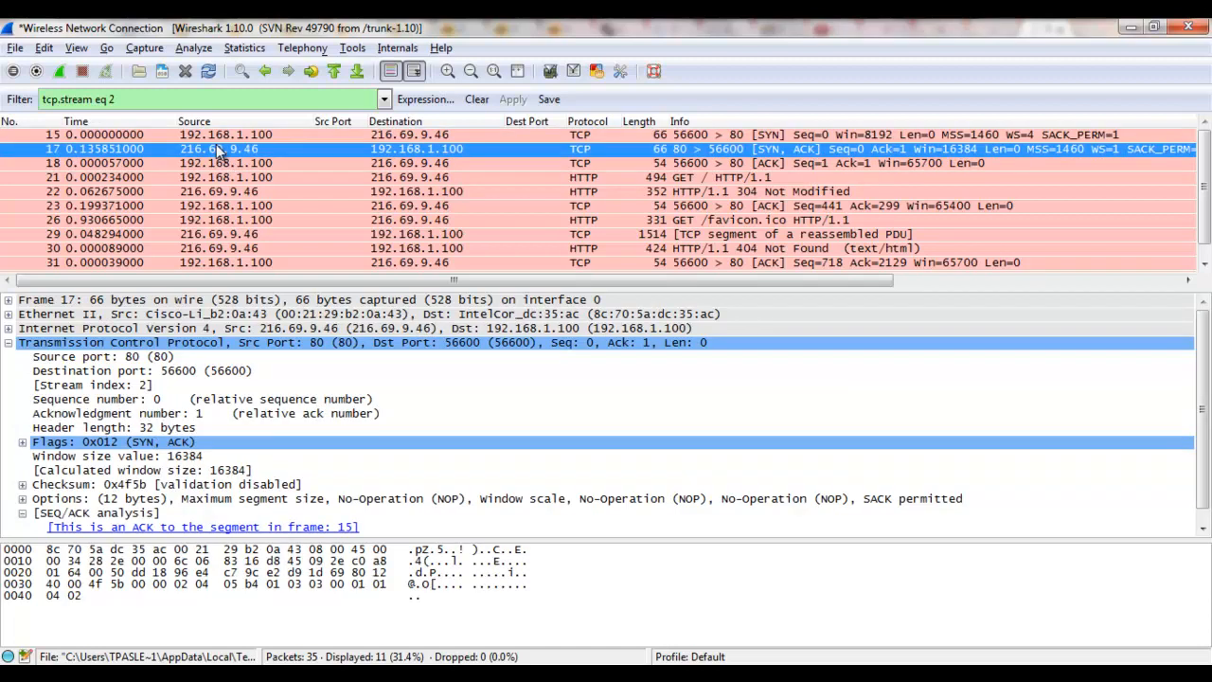
{"action": "left_click", "coordinate": [224, 162]}
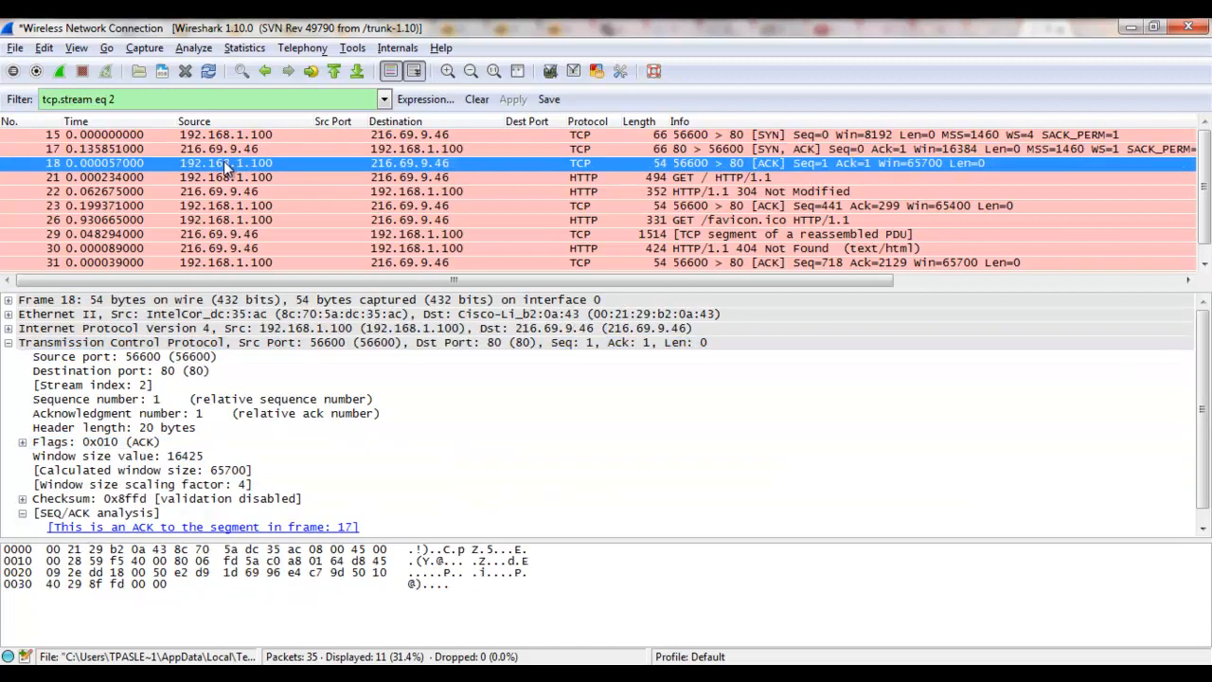
{"action": "left_click", "coordinate": [226, 139]}
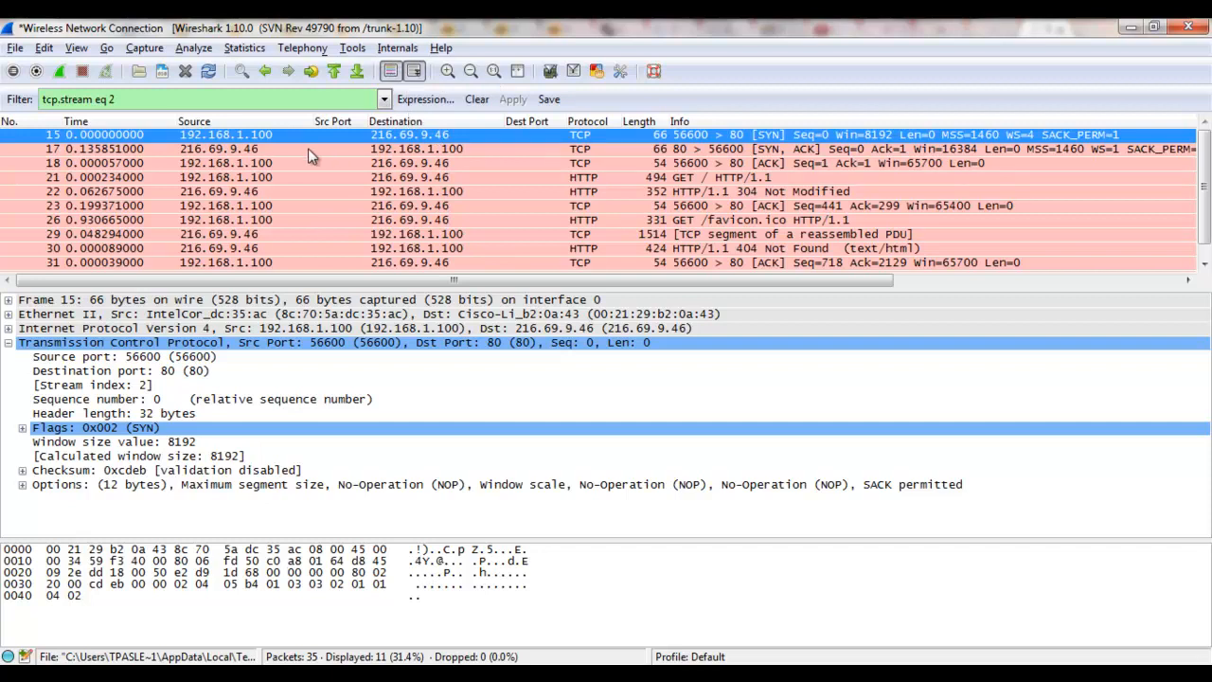
Colorize packet 18's TCP conversation with Color 10.
{"action": "right_click", "coordinate": [248, 168]}
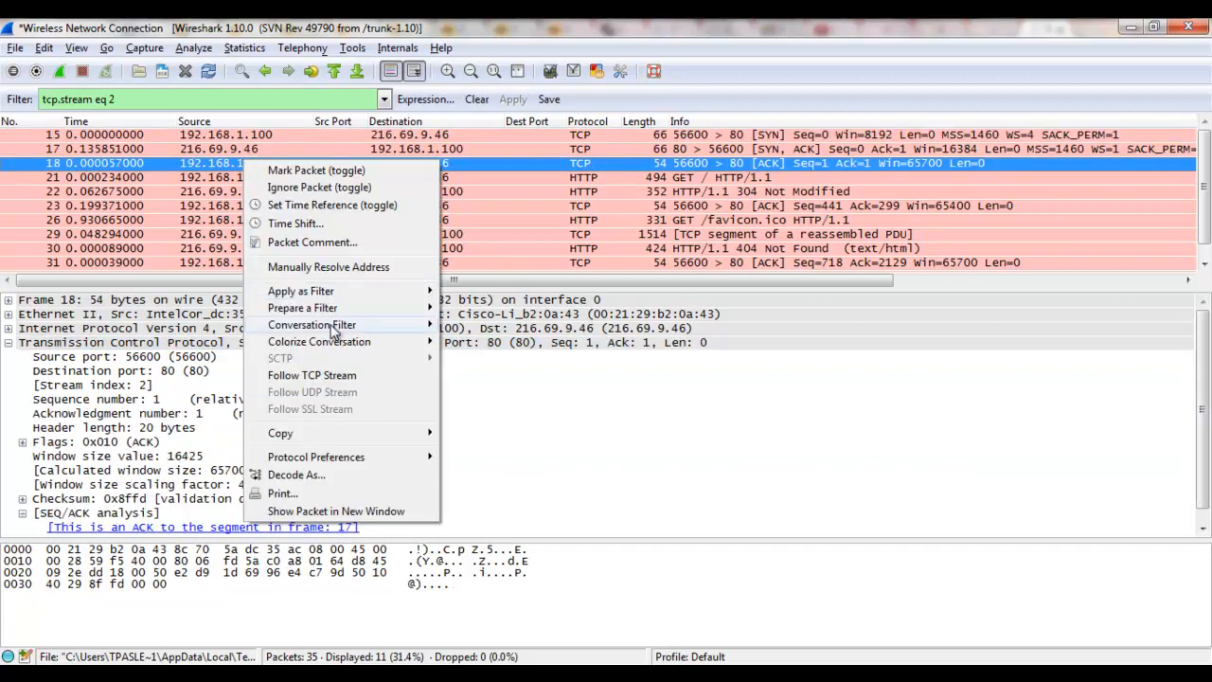
{"action": "mouse_move", "coordinate": [328, 332]}
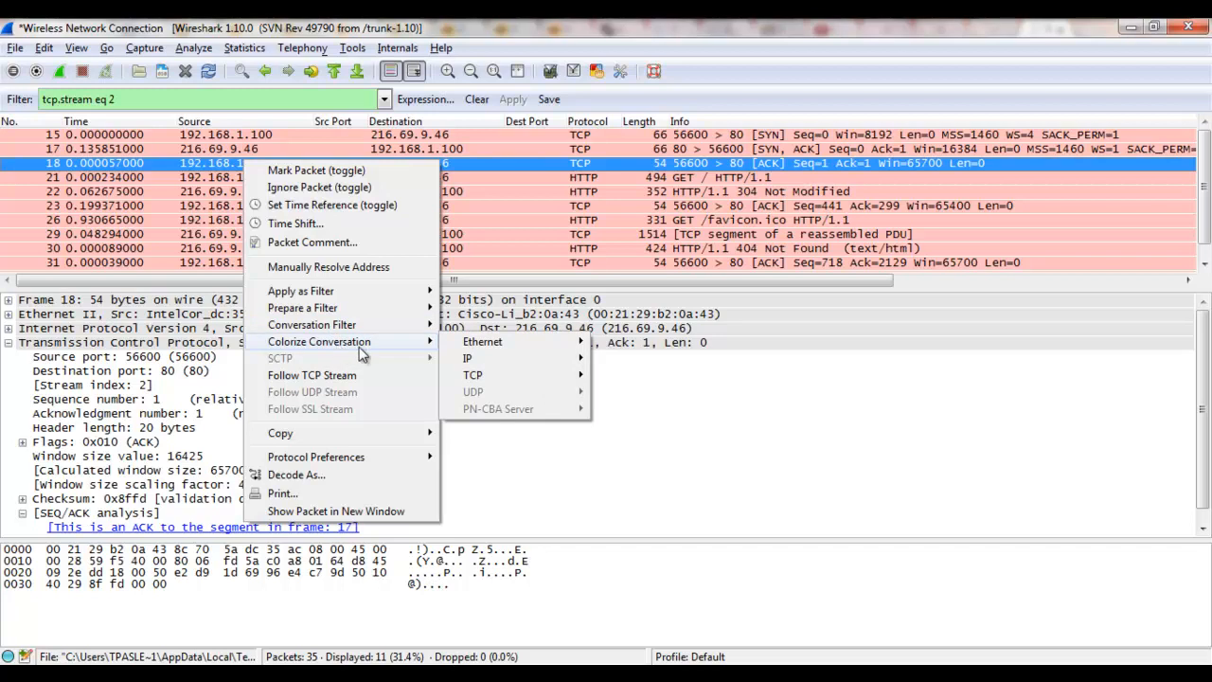
{"action": "mouse_move", "coordinate": [499, 380]}
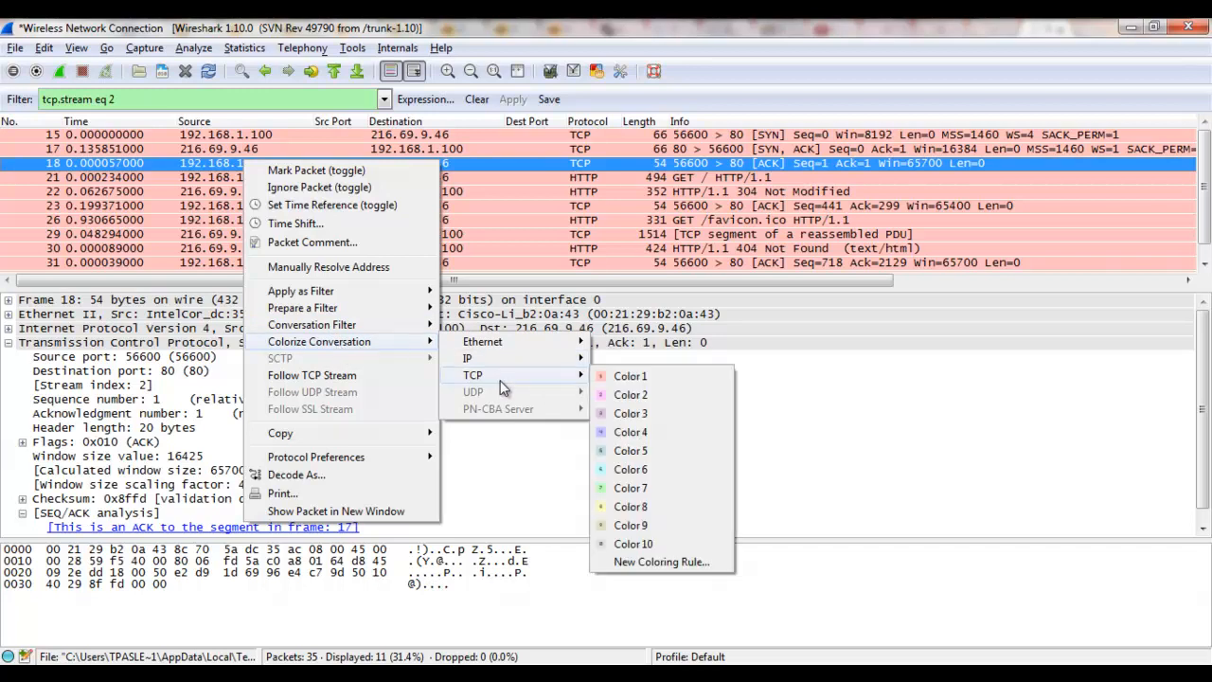
{"action": "left_click", "coordinate": [606, 547]}
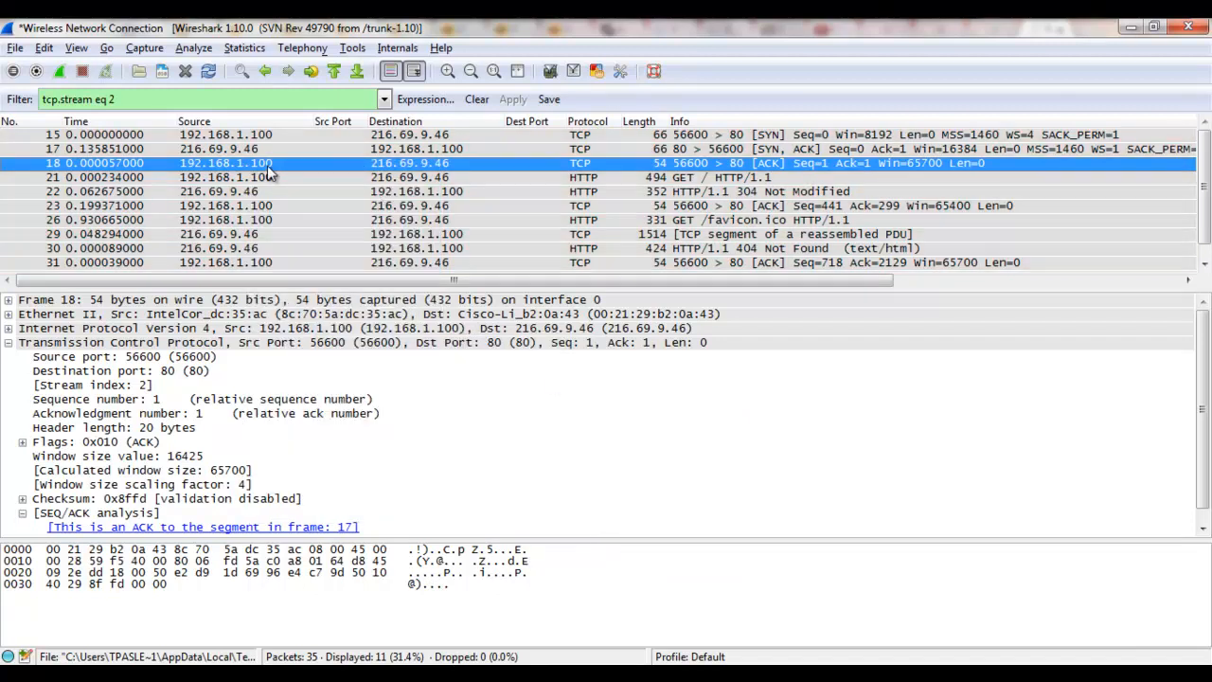
{"action": "left_click", "coordinate": [415, 74]}
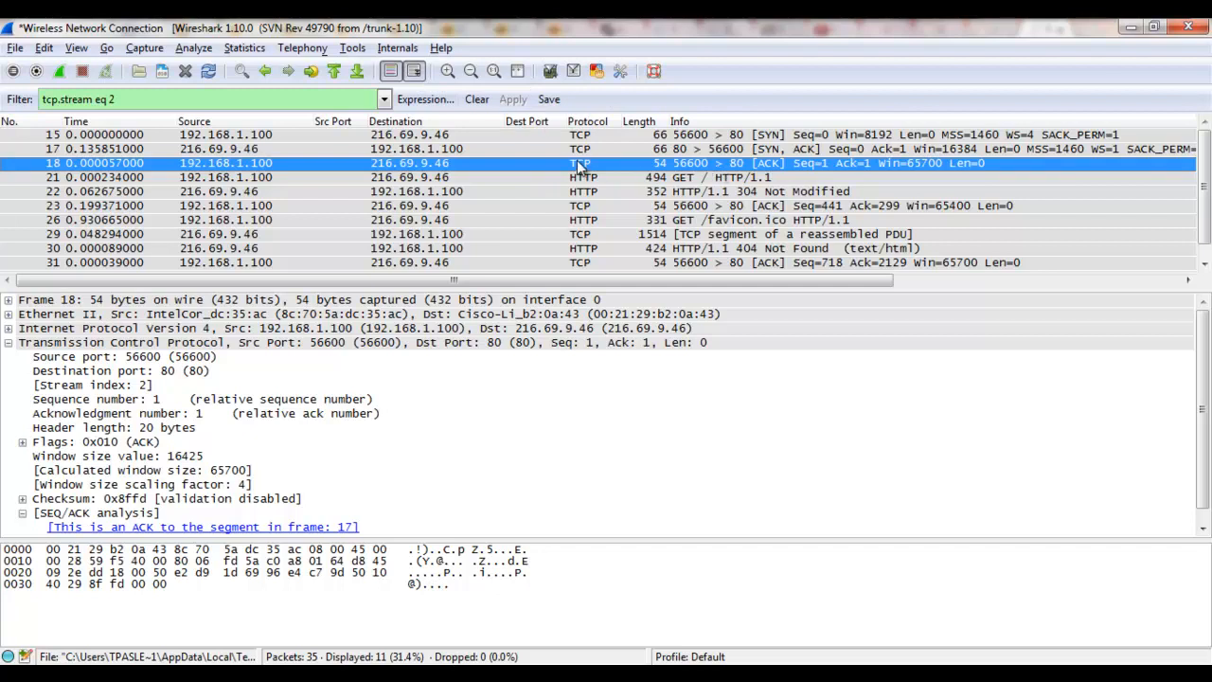
Compare the three handshake packets, SYN packet 15, SYN-ACK packet 17 and ACK packet 18, including their addresses and TCP flags.
{"action": "left_click", "coordinate": [105, 137]}
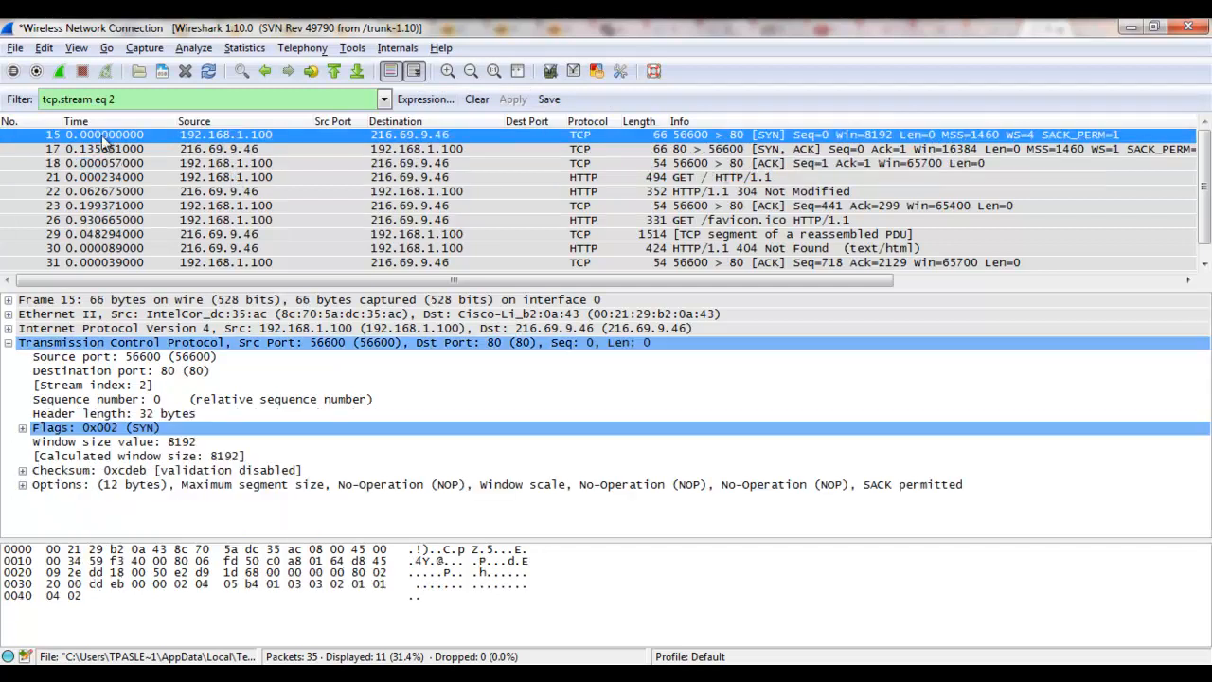
{"action": "left_click", "coordinate": [114, 149]}
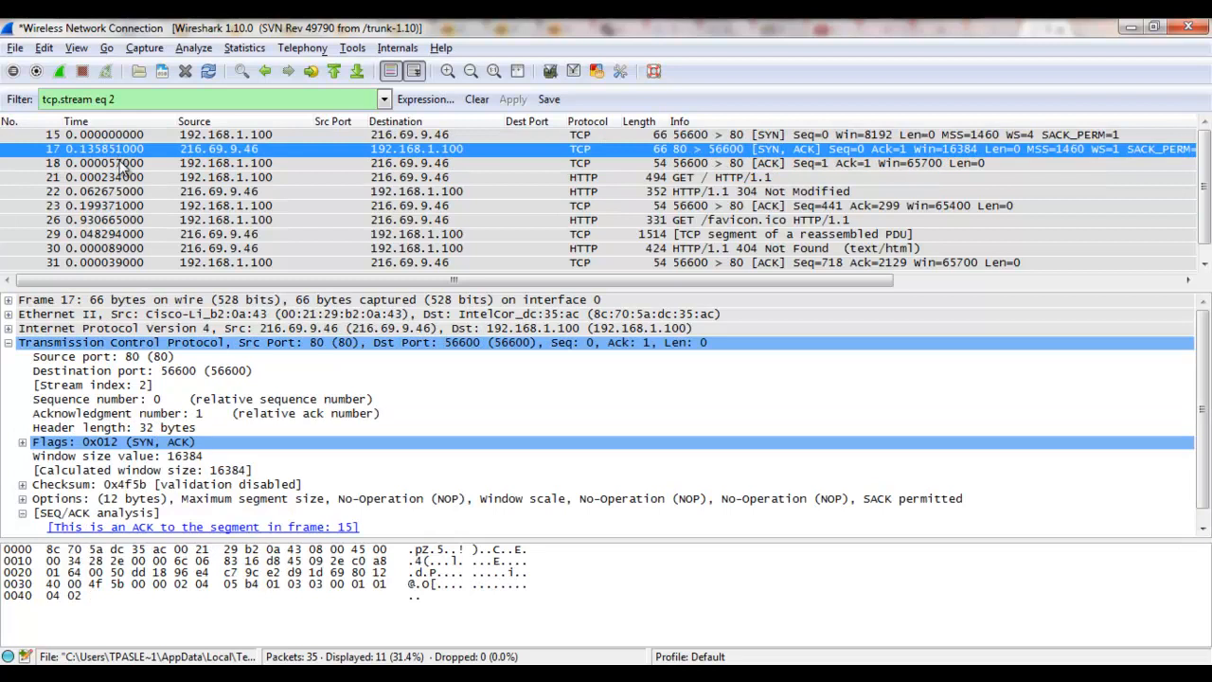
{"action": "left_click", "coordinate": [123, 165]}
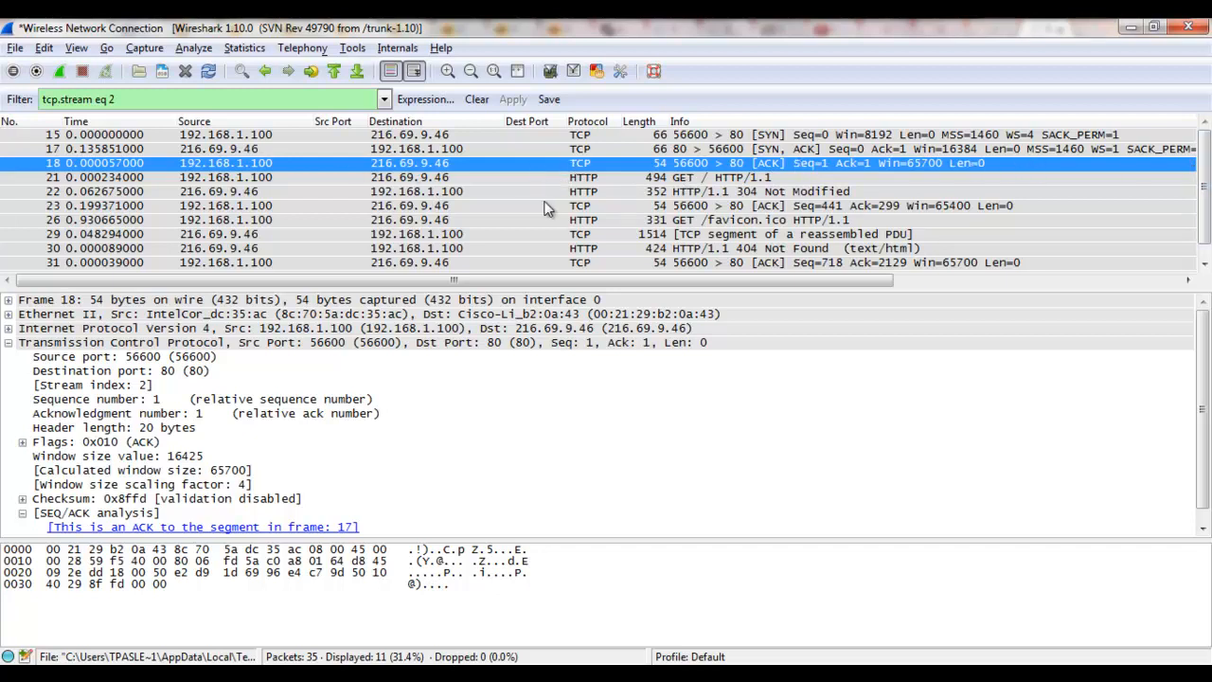
{"action": "left_click", "coordinate": [213, 138]}
{"action": "left_click", "coordinate": [222, 152]}
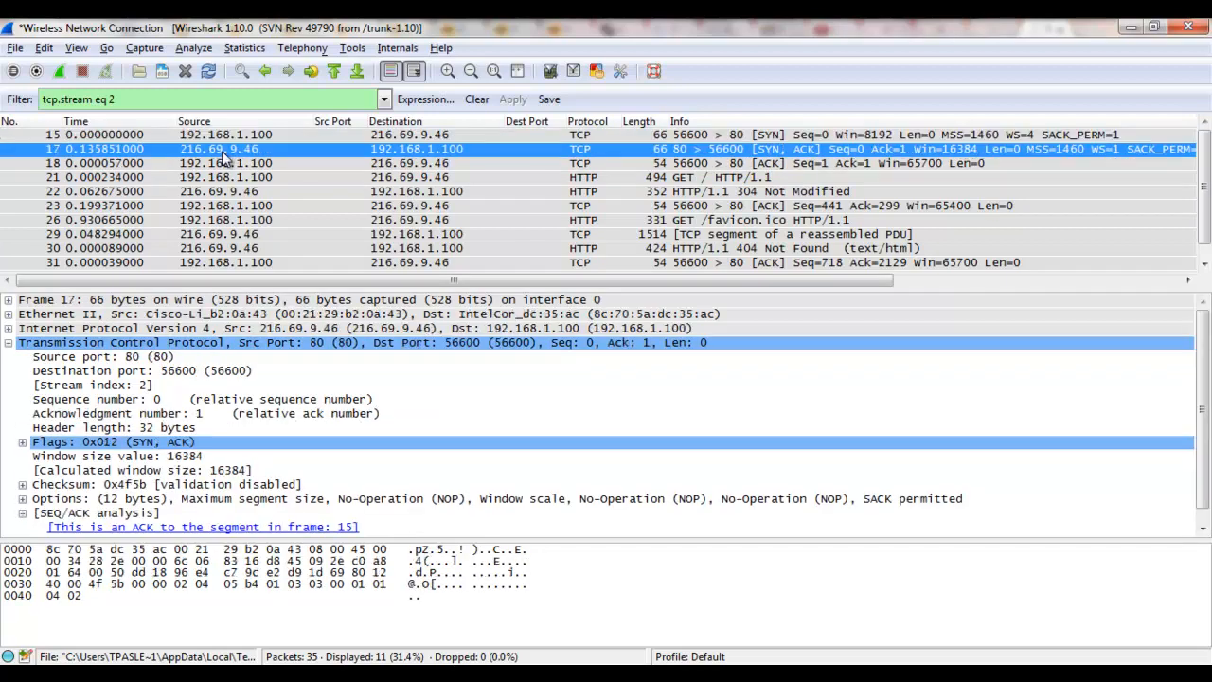
{"action": "left_click", "coordinate": [230, 134]}
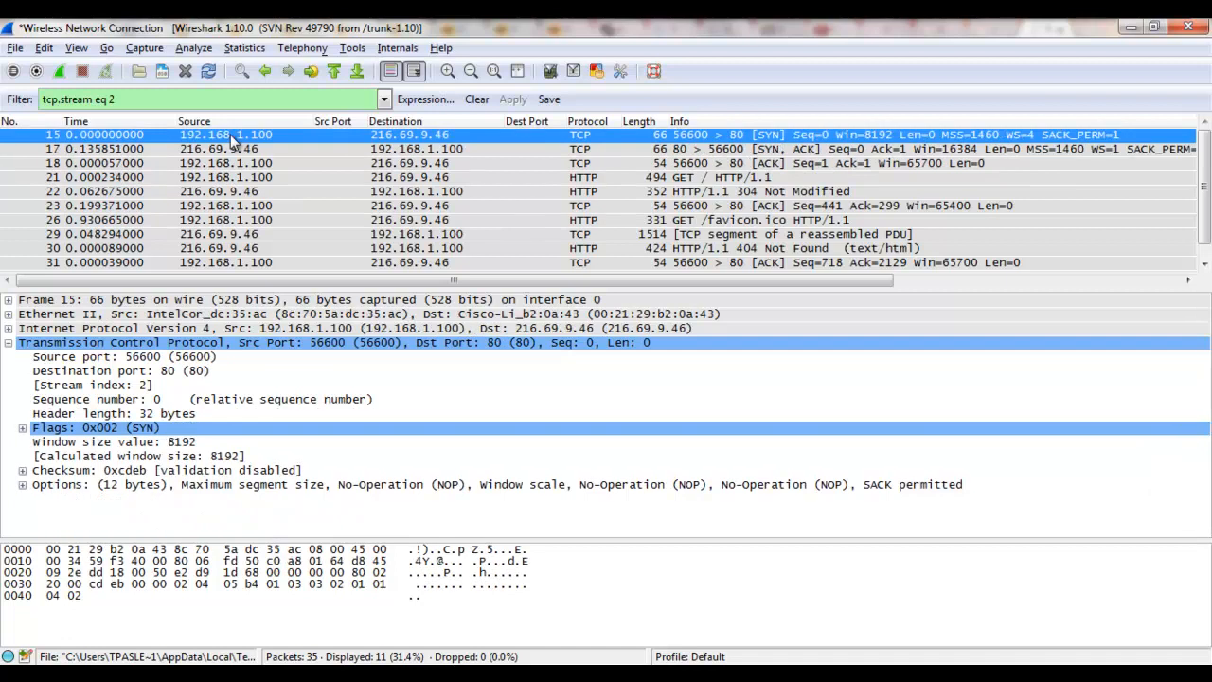
{"action": "left_click", "coordinate": [239, 148]}
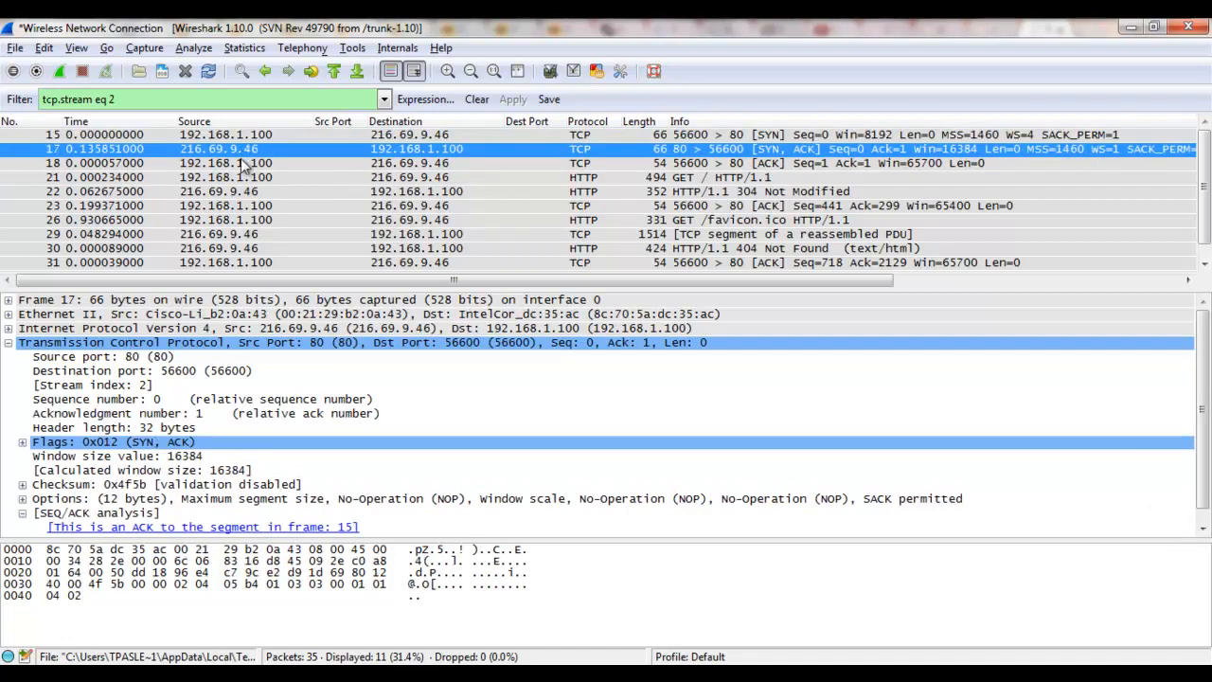
{"action": "left_click", "coordinate": [240, 162]}
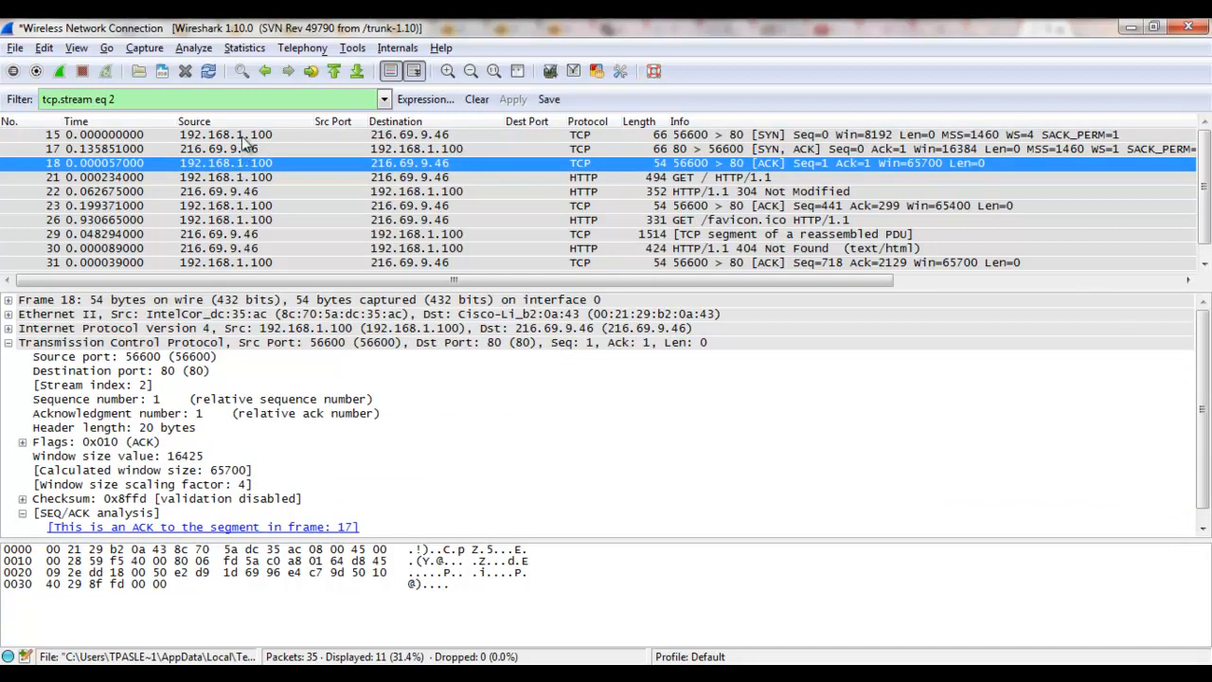
{"action": "left_click", "coordinate": [243, 135]}
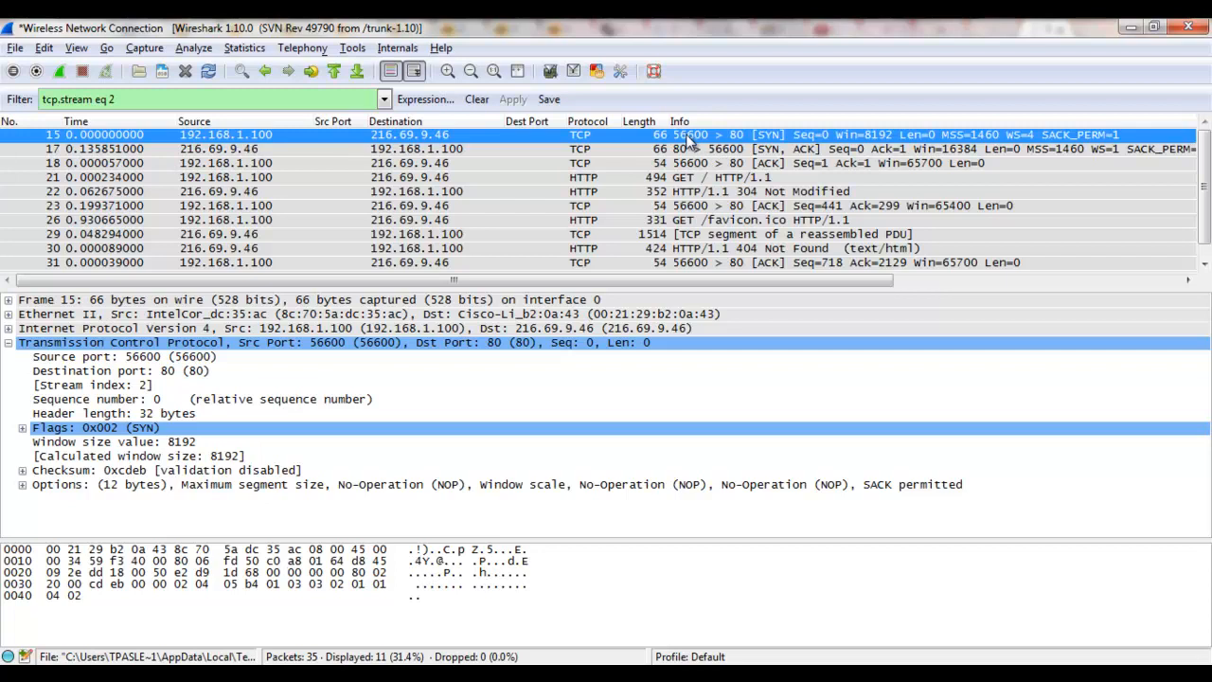
Open the preferences and review the TCP protocol settings, including relative sequence numbers.
{"action": "left_click", "coordinate": [43, 52]}
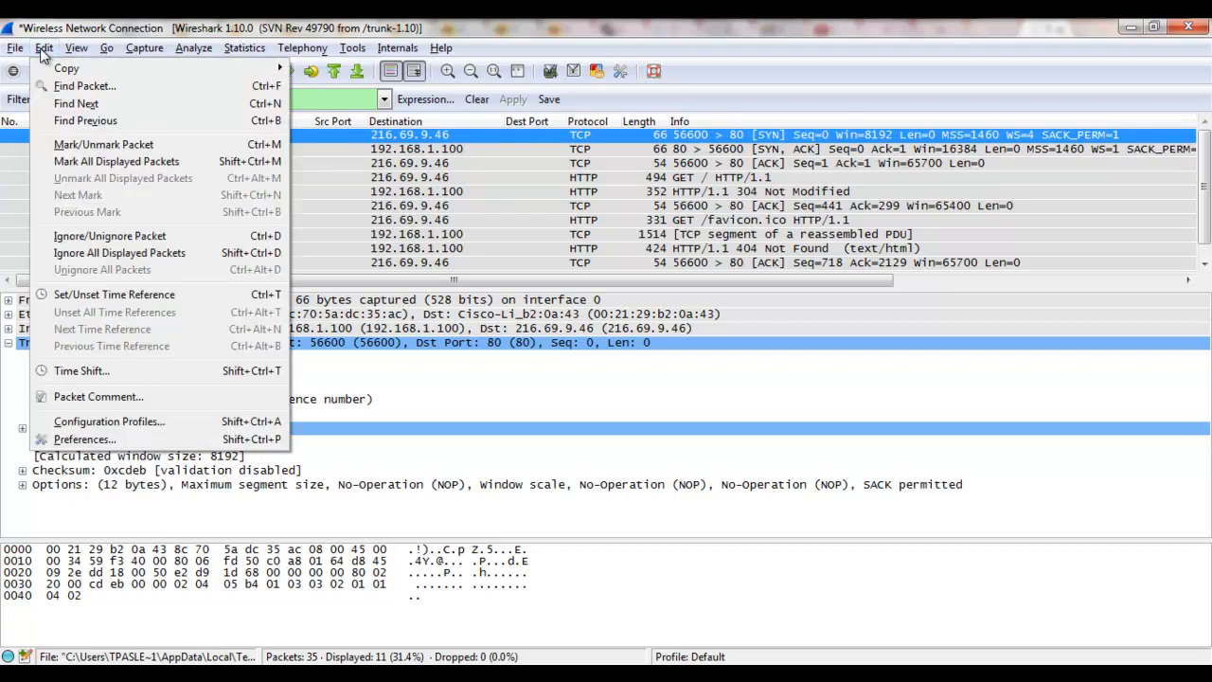
{"action": "left_click", "coordinate": [89, 443]}
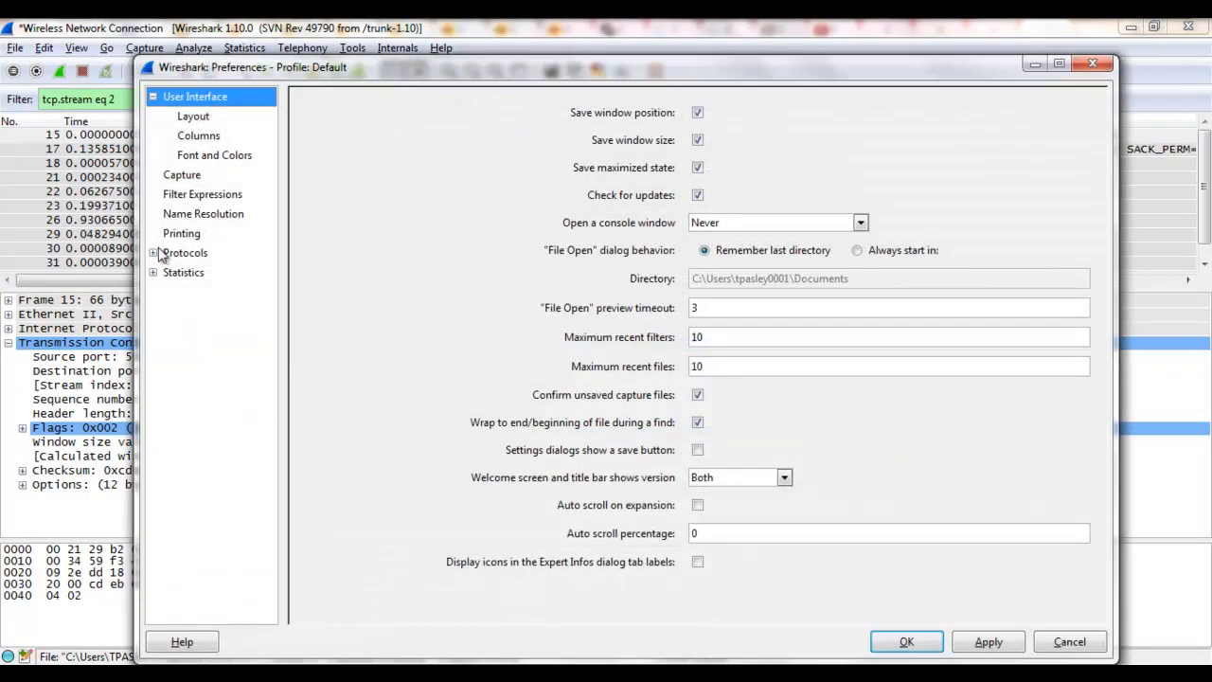
{"action": "left_click", "coordinate": [153, 254]}
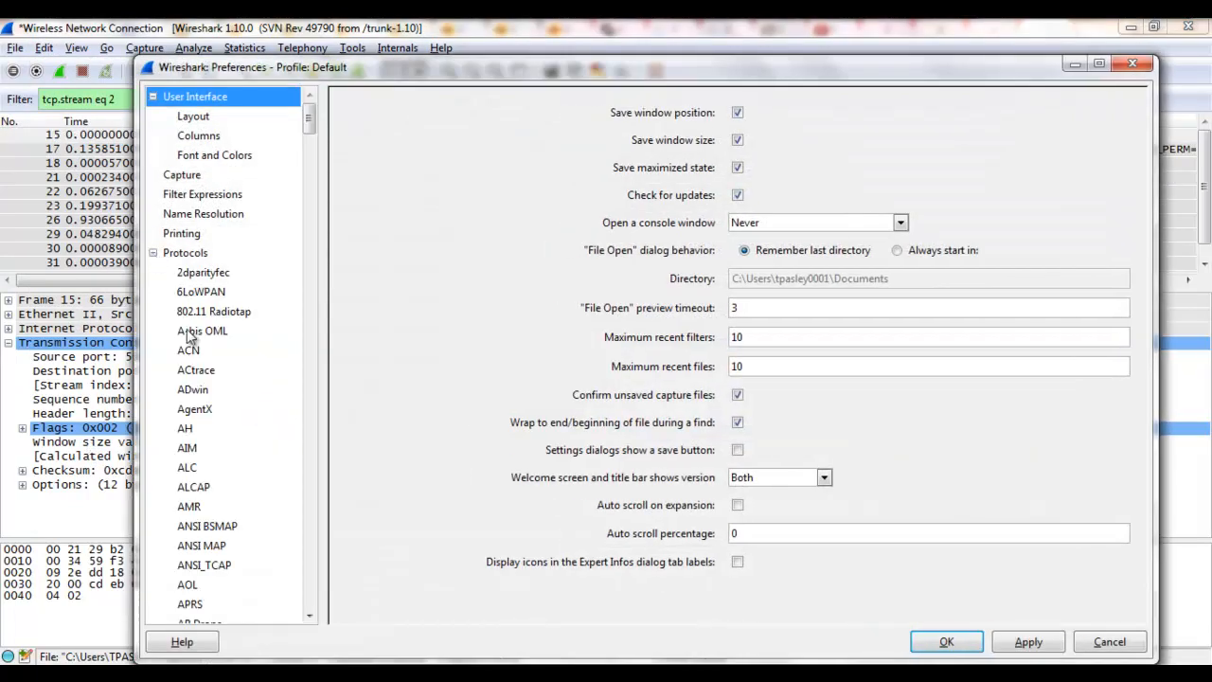
{"action": "scroll", "coordinate": [310, 584], "scroll_direction": "down", "scroll_amount": 20}
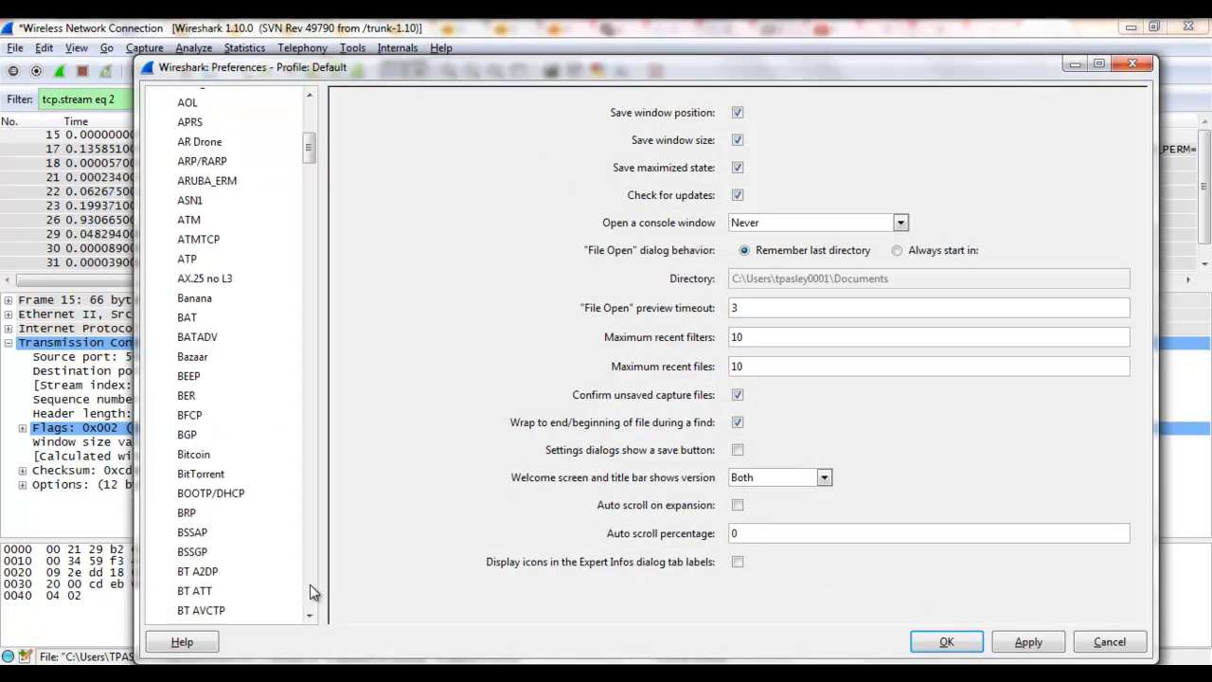
{"action": "scroll", "coordinate": [309, 584], "scroll_direction": "down", "scroll_amount": 20}
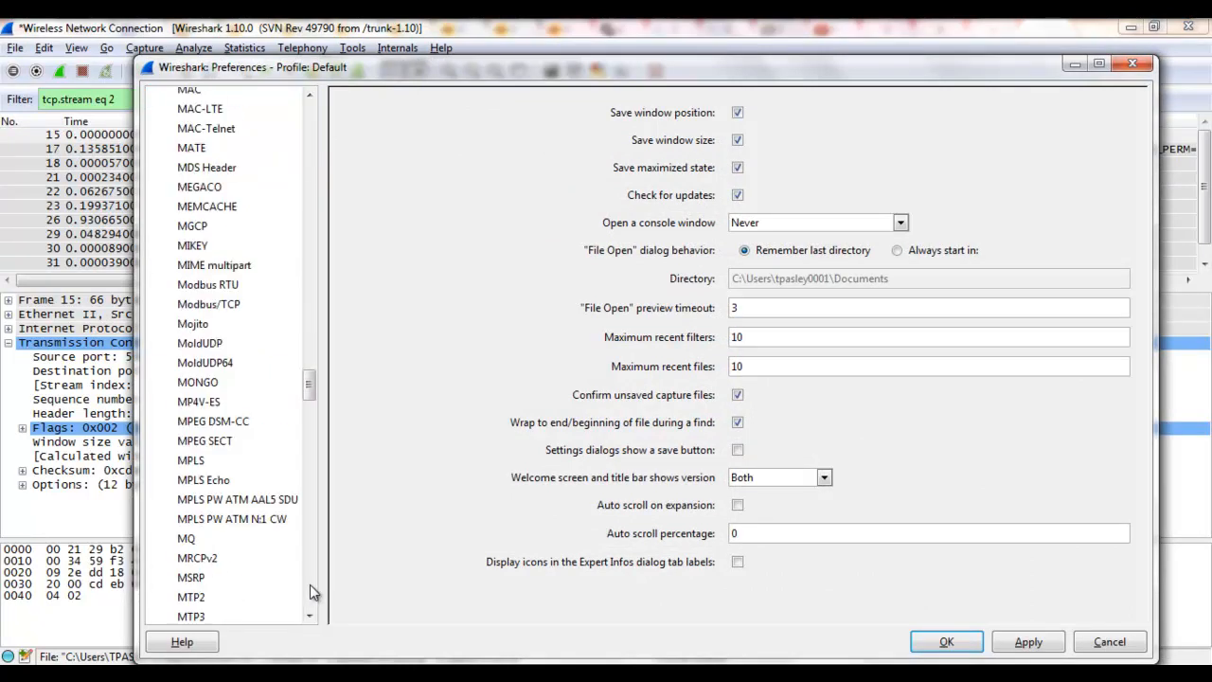
{"action": "scroll", "coordinate": [310, 584], "scroll_direction": "down", "scroll_amount": 20}
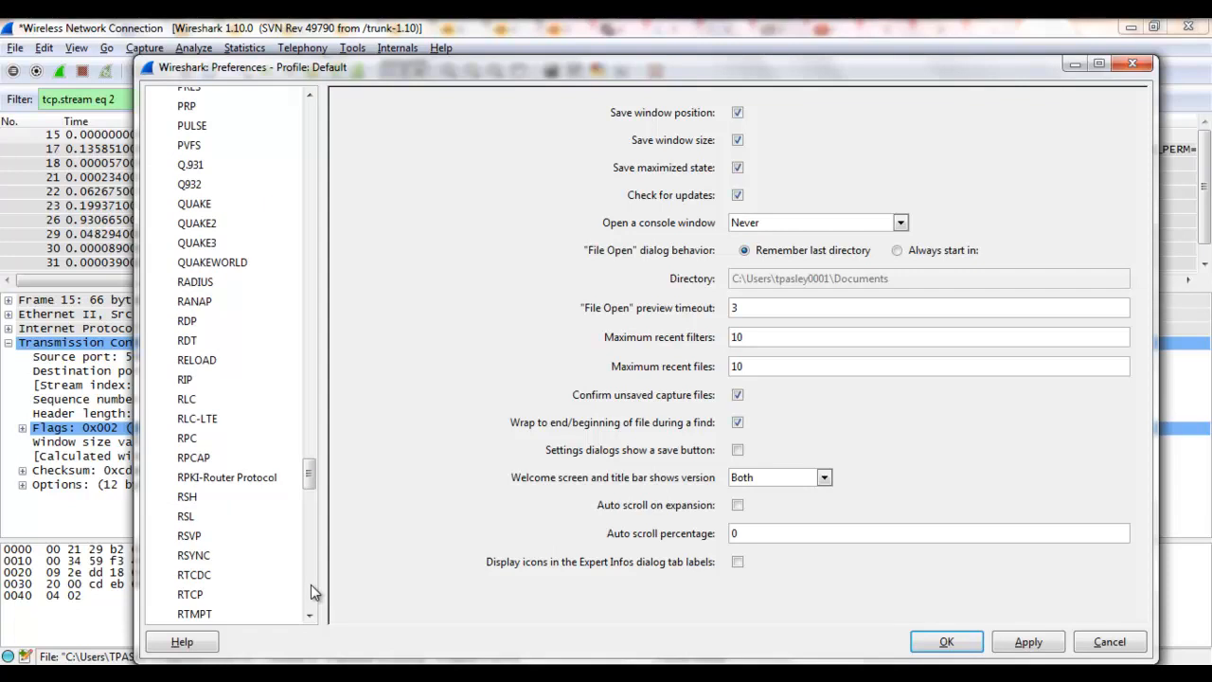
{"action": "scroll", "coordinate": [310, 585], "scroll_direction": "down", "scroll_amount": 8}
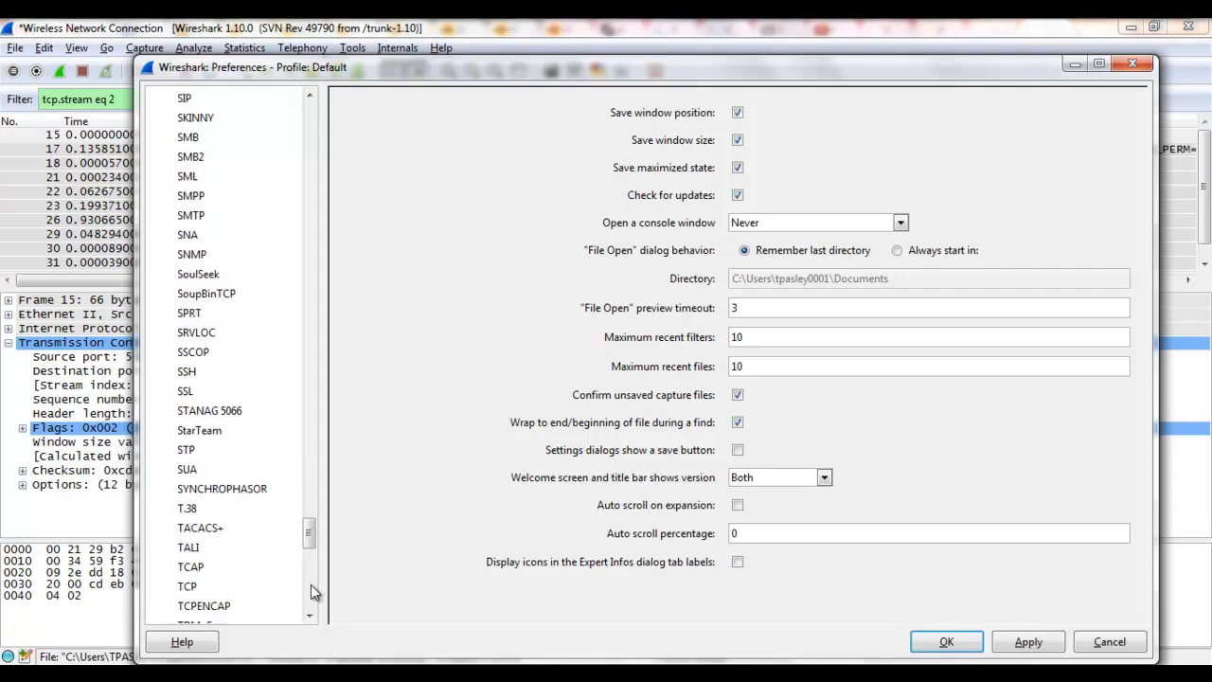
{"action": "scroll", "coordinate": [310, 584], "scroll_direction": "down", "scroll_amount": 8}
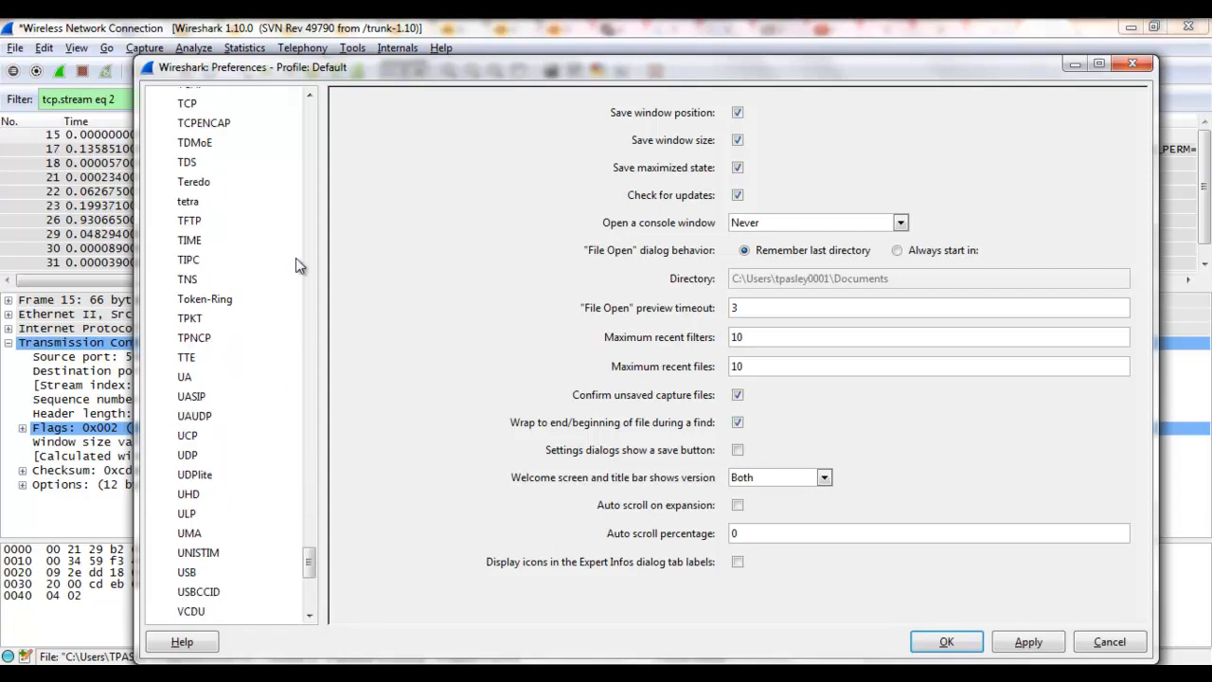
{"action": "left_click", "coordinate": [188, 106]}
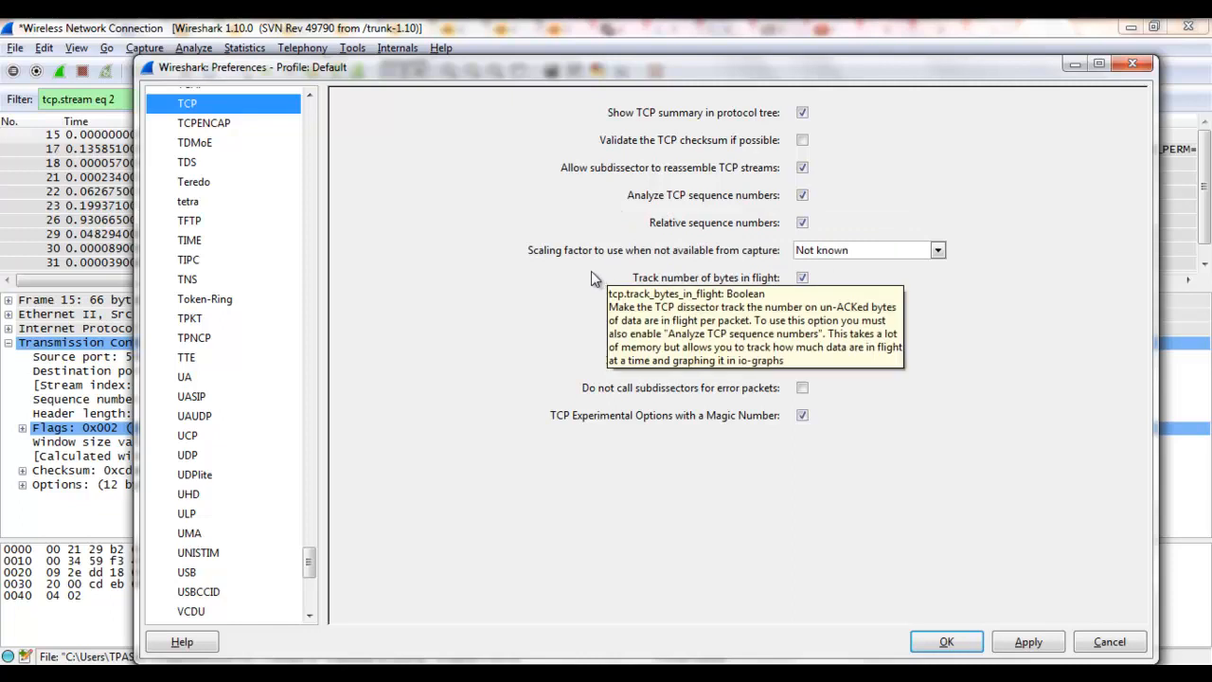
Review the user interface and packet list column preferences, and close the preferences without changes.
{"action": "scroll", "coordinate": [310, 128], "scroll_direction": "up", "scroll_amount": 15}
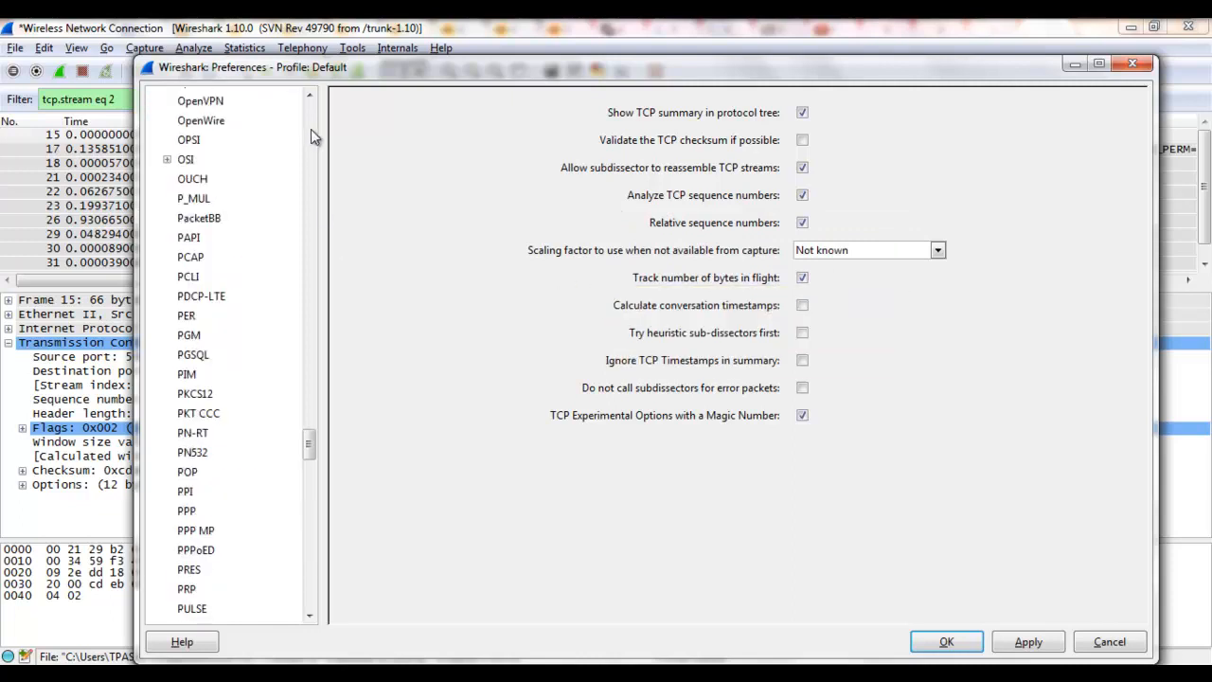
{"action": "scroll", "coordinate": [310, 129], "scroll_direction": "up", "scroll_amount": 20}
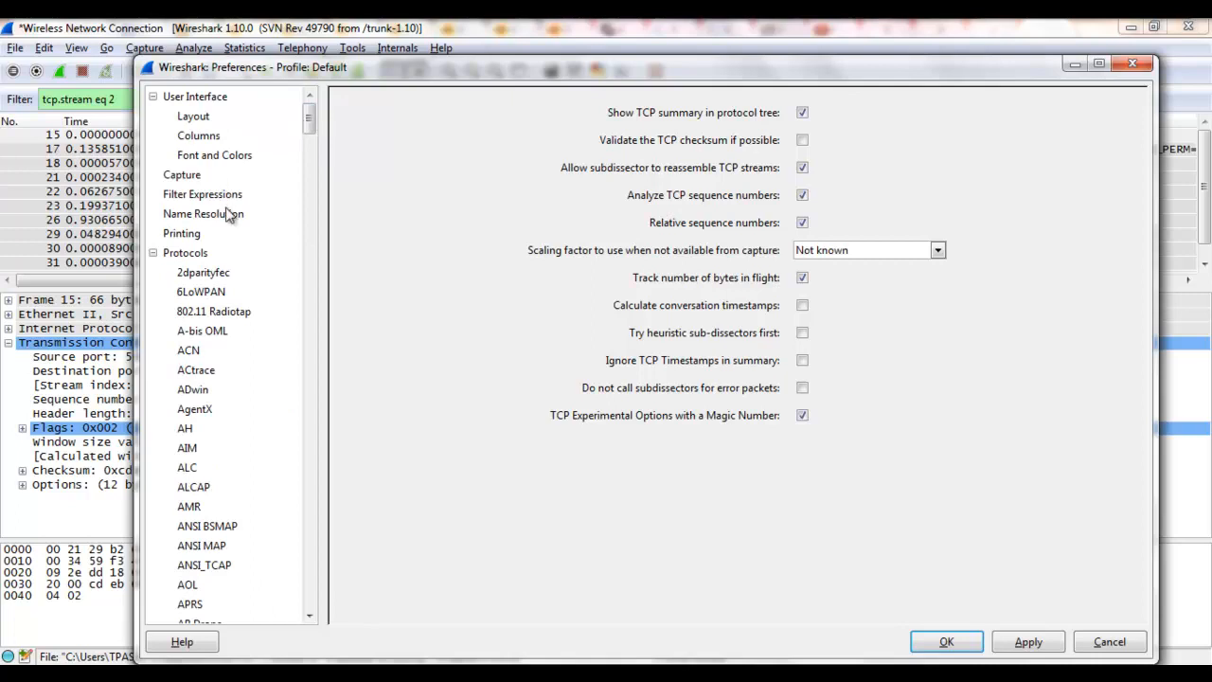
{"action": "left_click", "coordinate": [196, 99]}
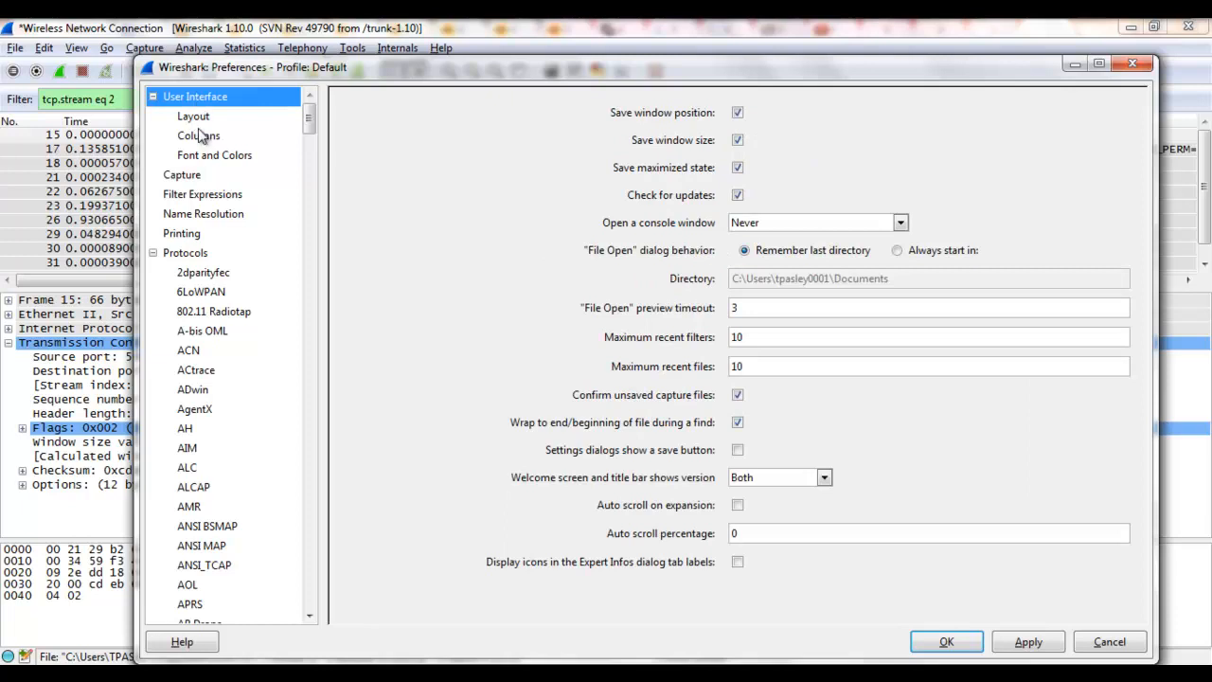
{"action": "left_click", "coordinate": [198, 133]}
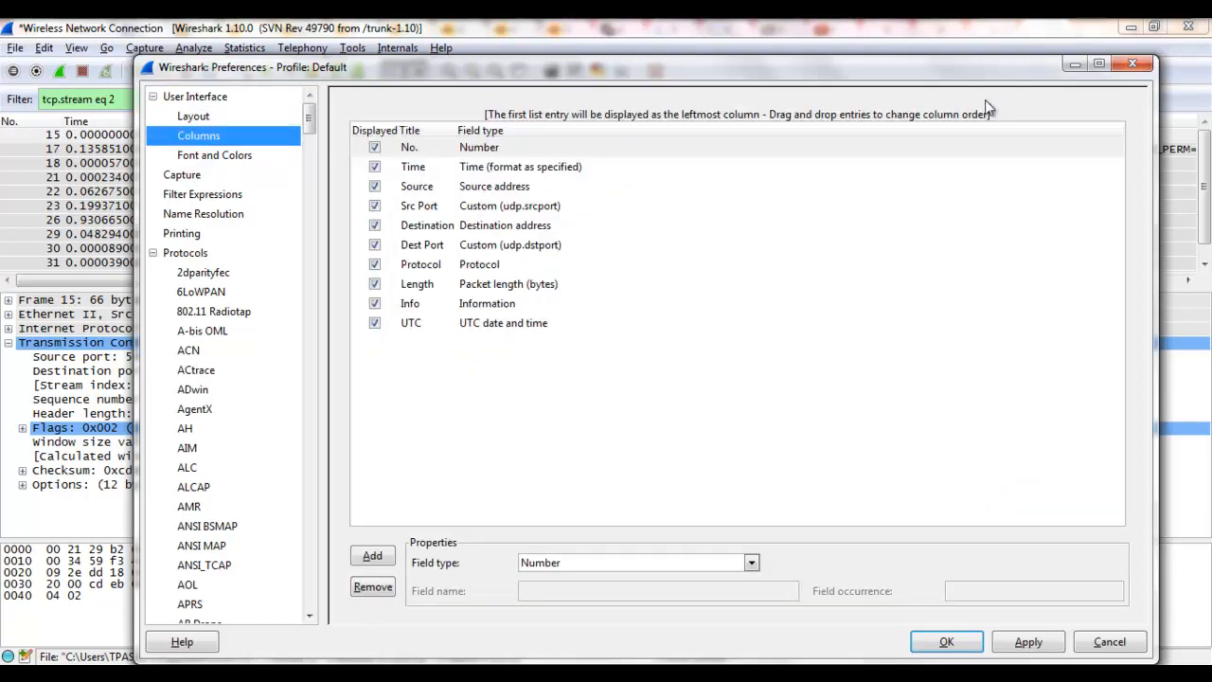
{"action": "left_click", "coordinate": [1134, 64]}
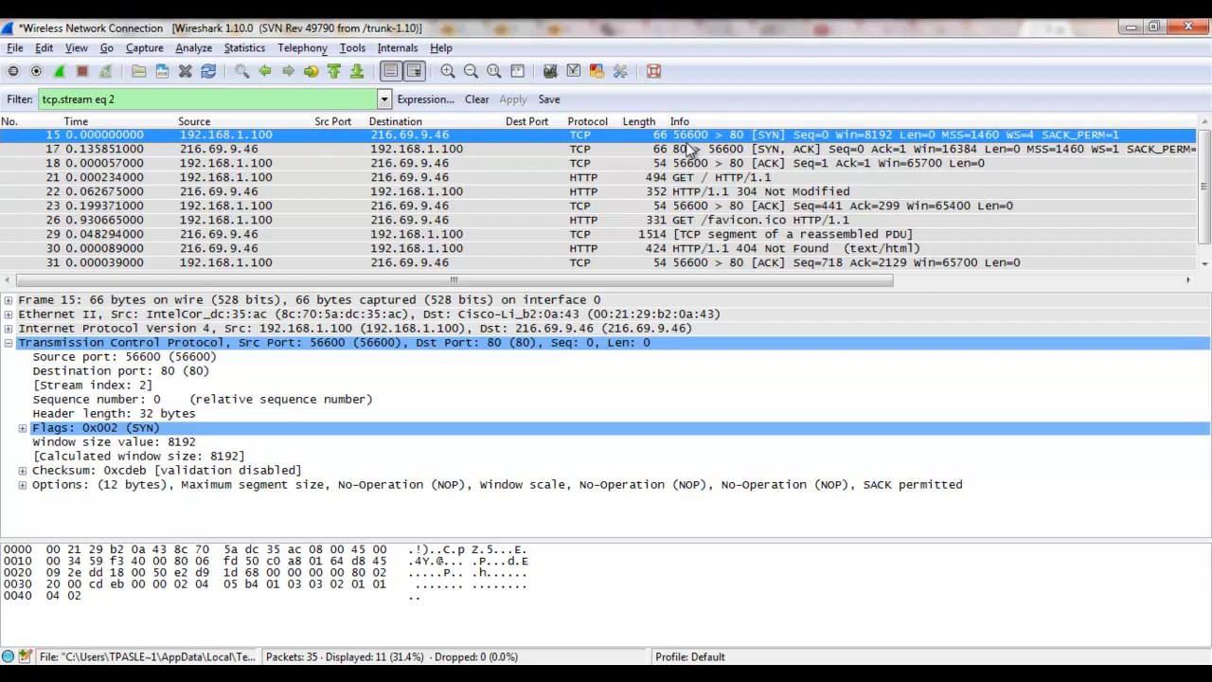
Examine packet 15's source port and compare the ports and TCP details of handshake packets 15, 17 and 18.
{"action": "left_click", "coordinate": [165, 360]}
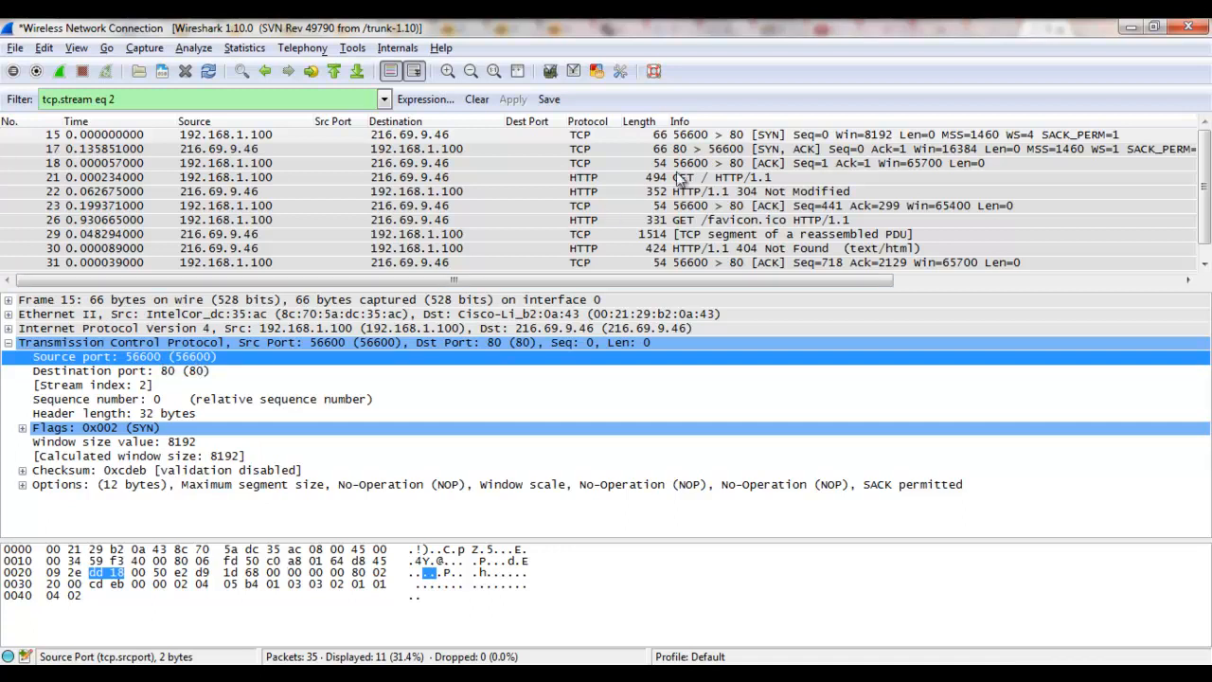
{"action": "left_click", "coordinate": [731, 138]}
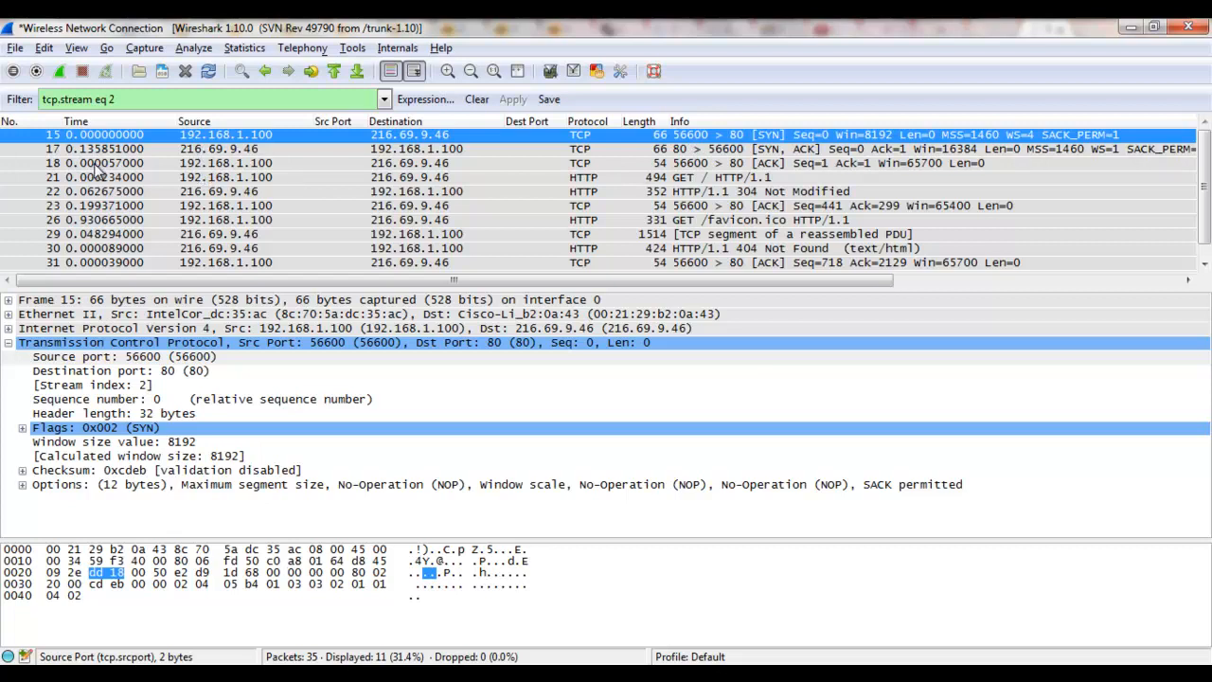
{"action": "left_click", "coordinate": [707, 150]}
{"action": "key", "text": "Down"}
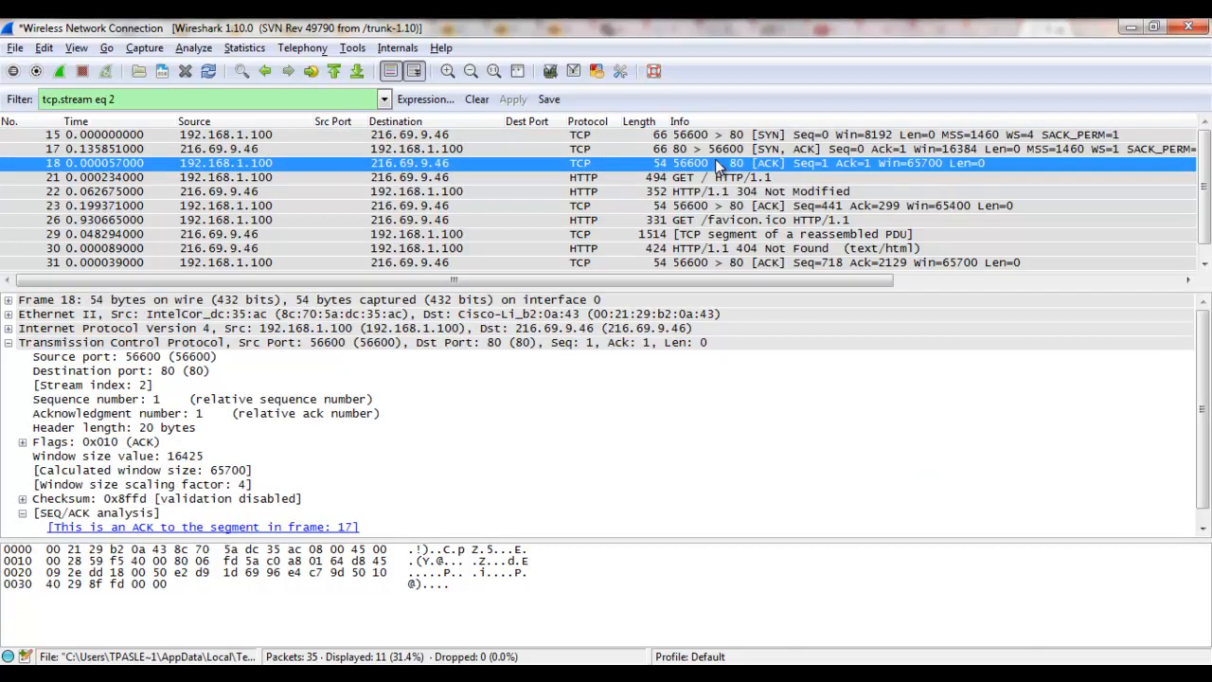
{"action": "left_click", "coordinate": [724, 137]}
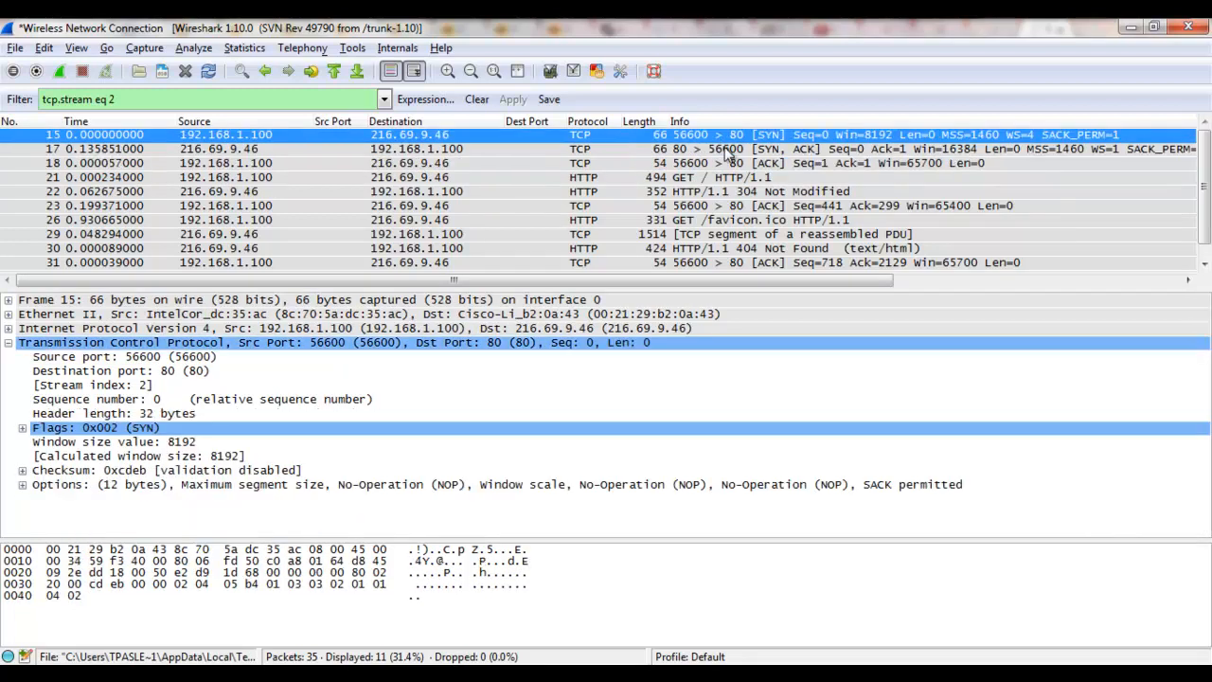
{"action": "left_click", "coordinate": [726, 149]}
{"action": "left_click", "coordinate": [730, 163]}
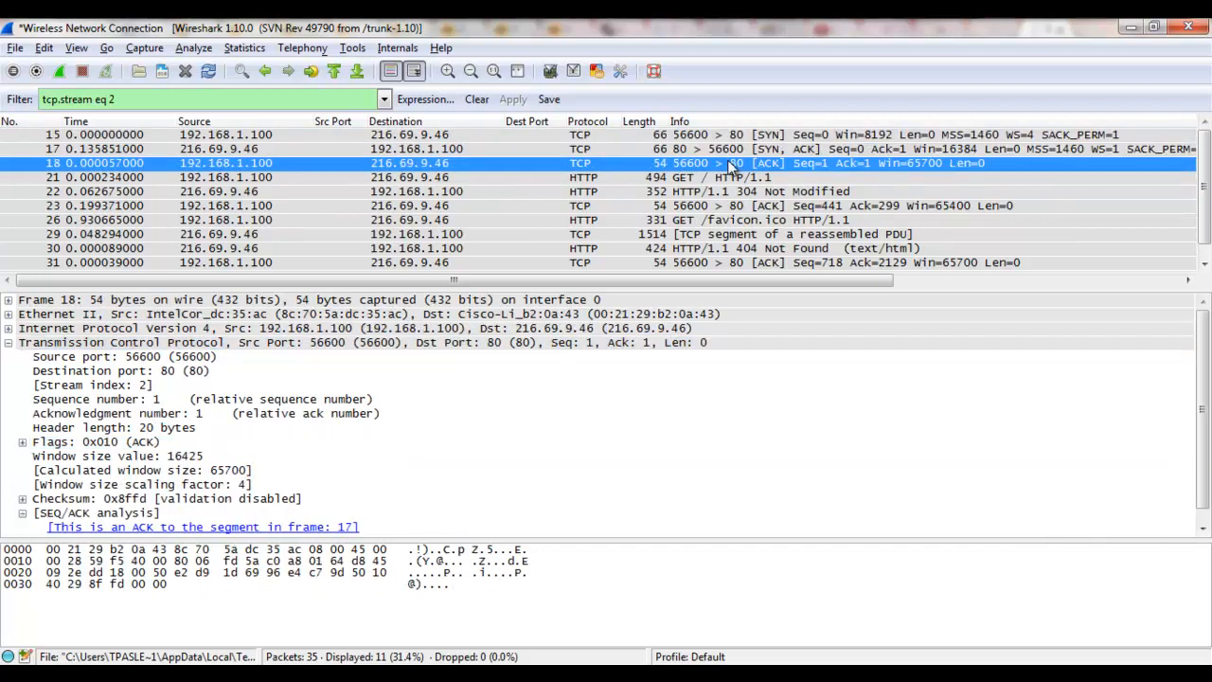
{"action": "left_click", "coordinate": [733, 138]}
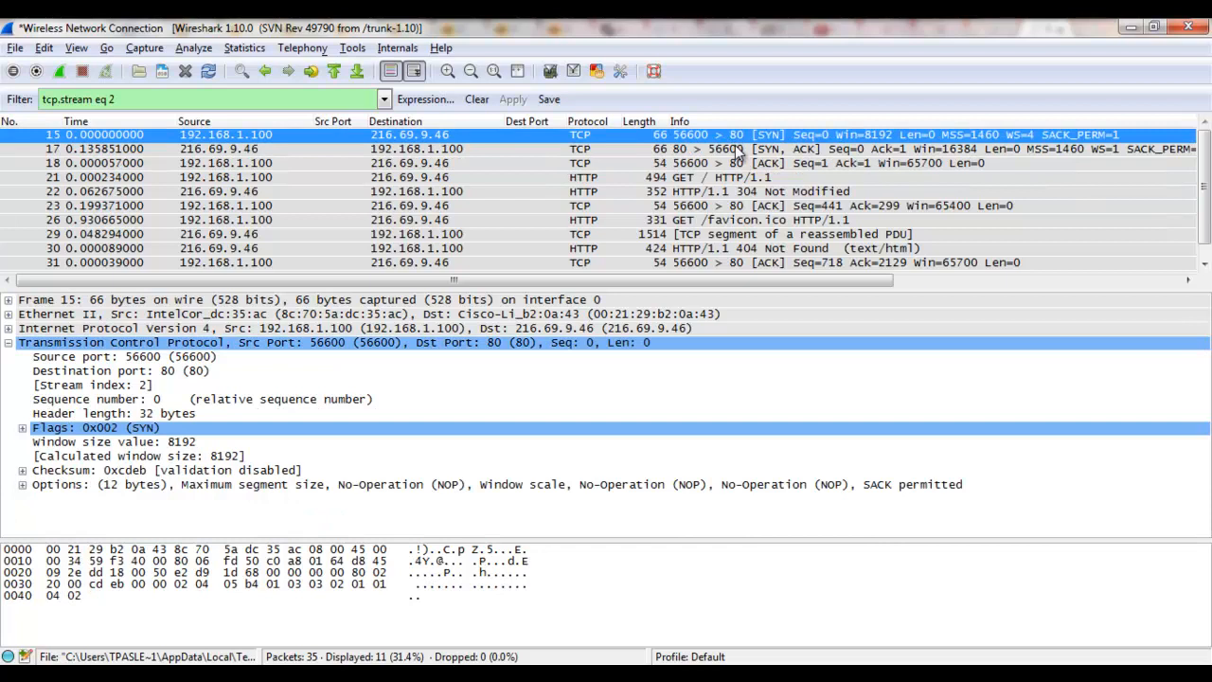
{"action": "left_click", "coordinate": [743, 165]}
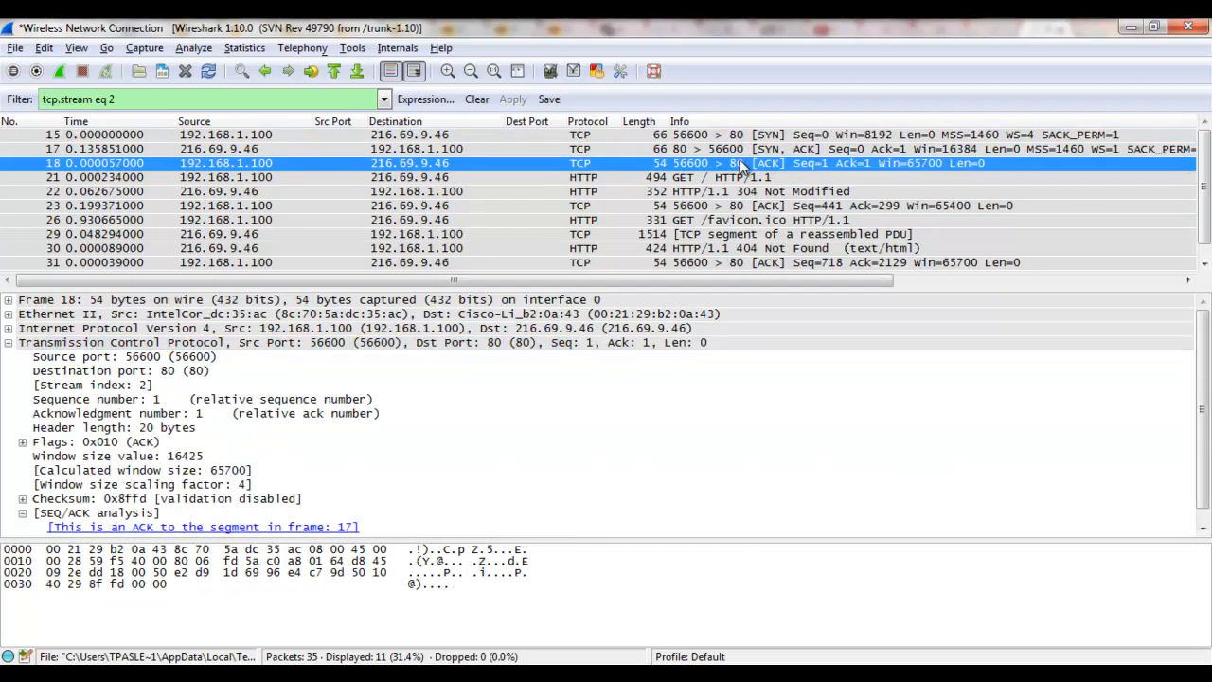
{"action": "left_click", "coordinate": [725, 149]}
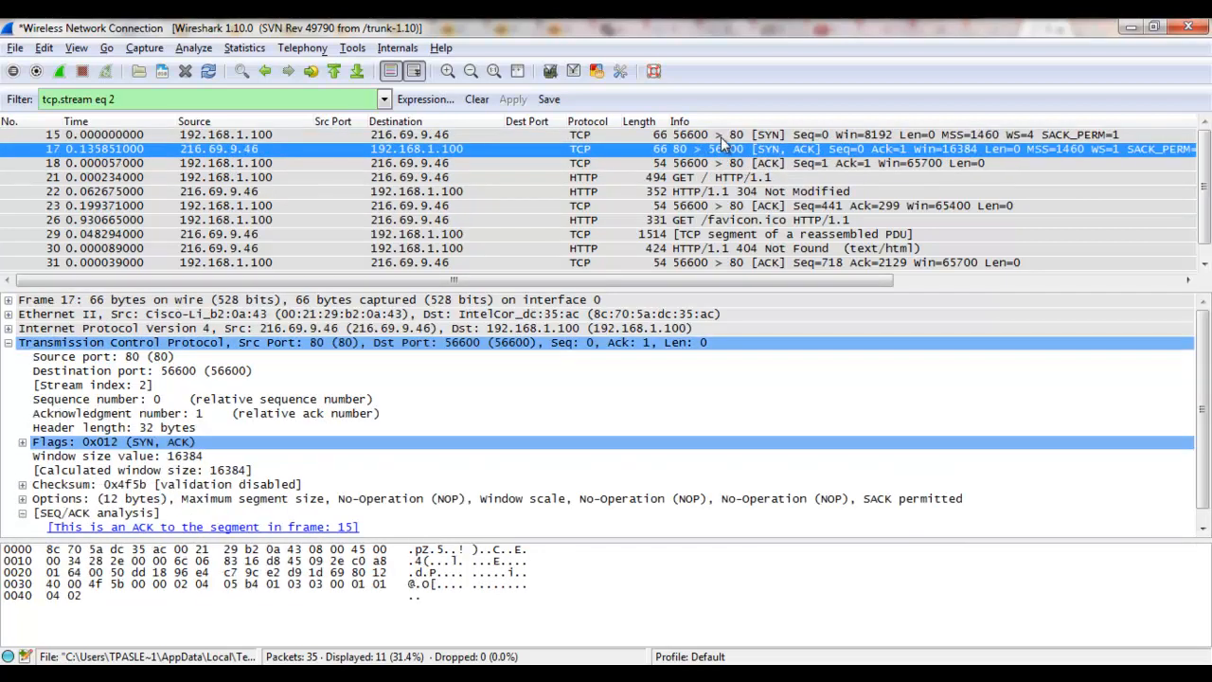
{"action": "left_click", "coordinate": [720, 138]}
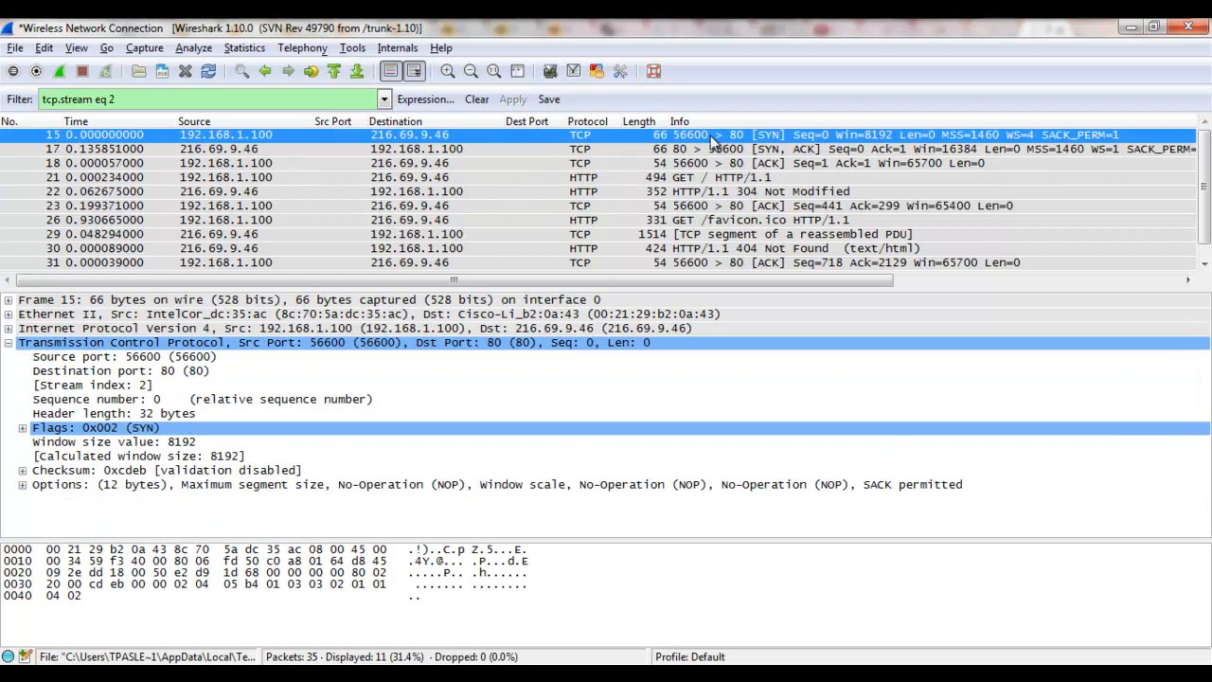
{"action": "left_click", "coordinate": [247, 152]}
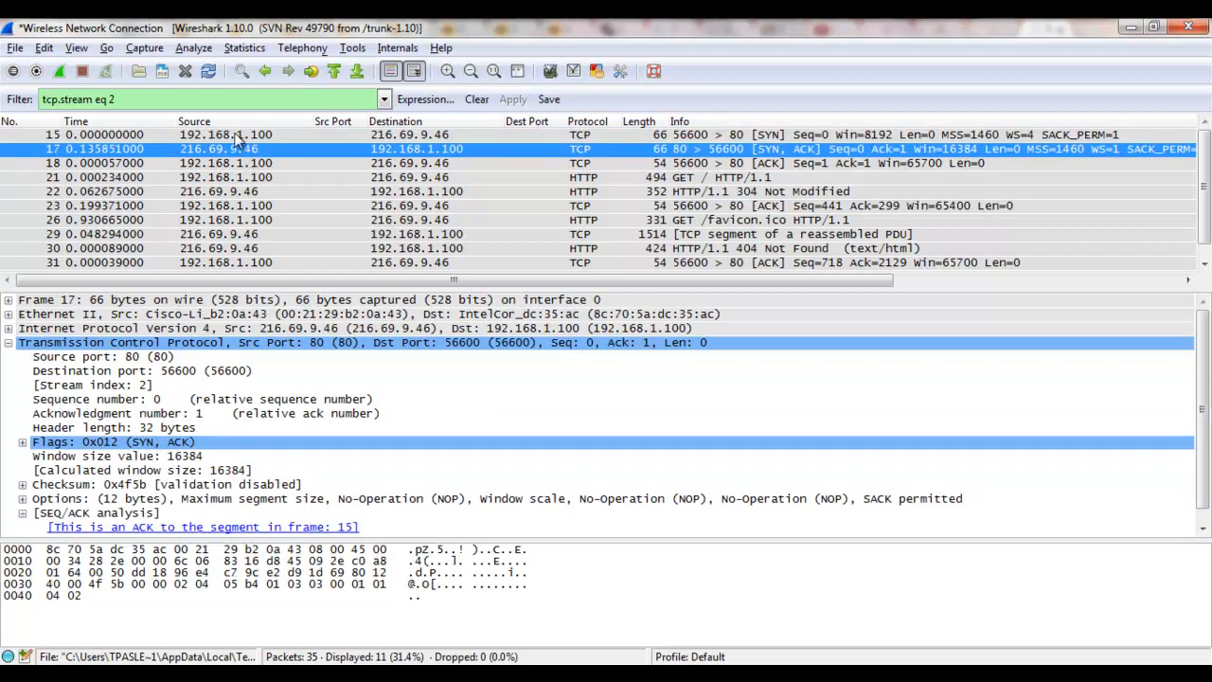
Mark the three handshake packets 15, 17 and 18 in the packet list.
{"action": "left_click", "coordinate": [238, 137]}
{"action": "right_click", "coordinate": [238, 139]}
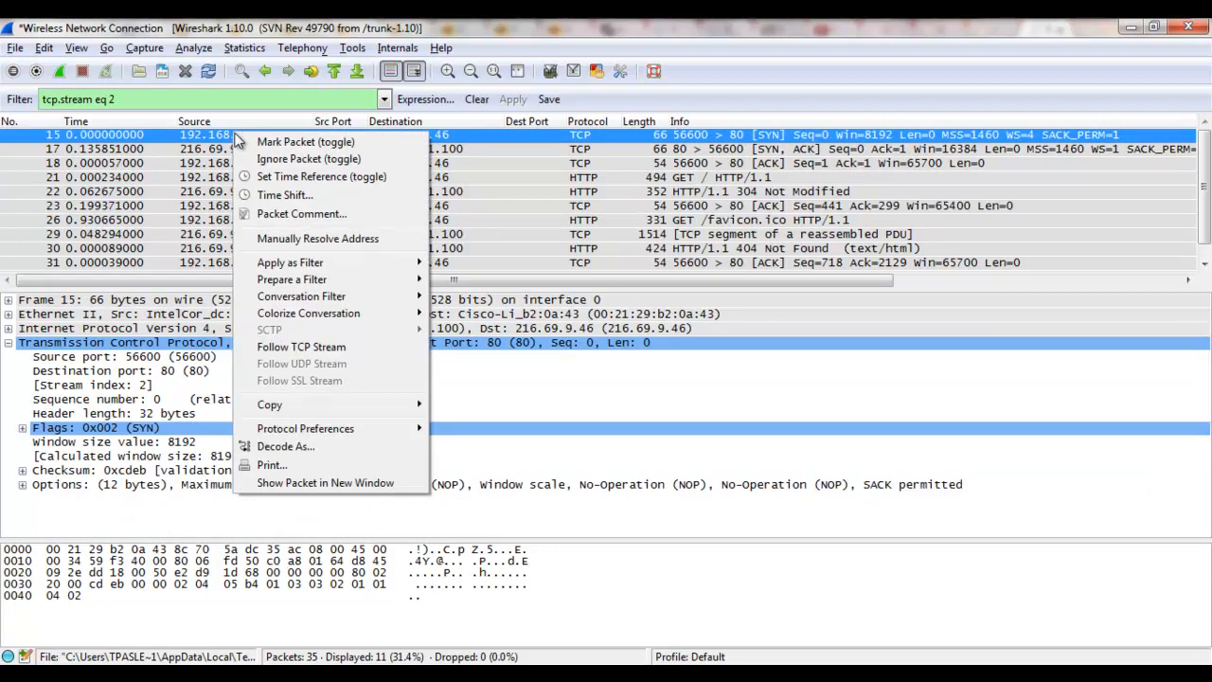
{"action": "left_click", "coordinate": [278, 142]}
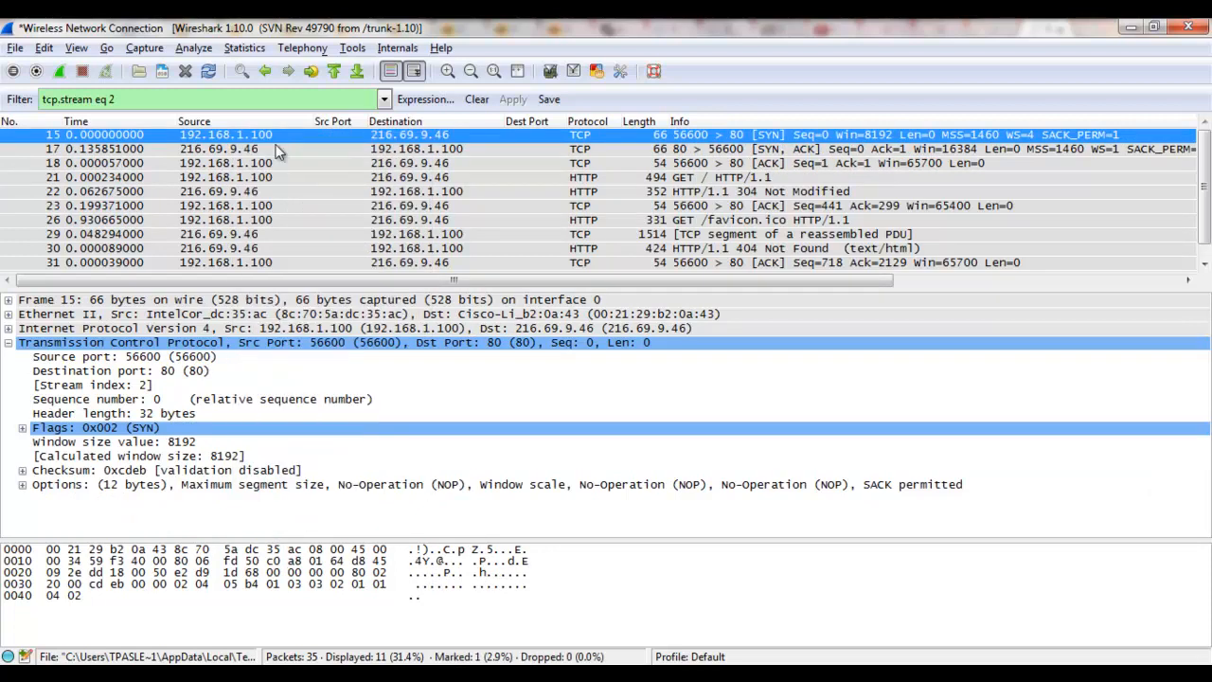
{"action": "left_click", "coordinate": [226, 150]}
{"action": "right_click", "coordinate": [223, 149]}
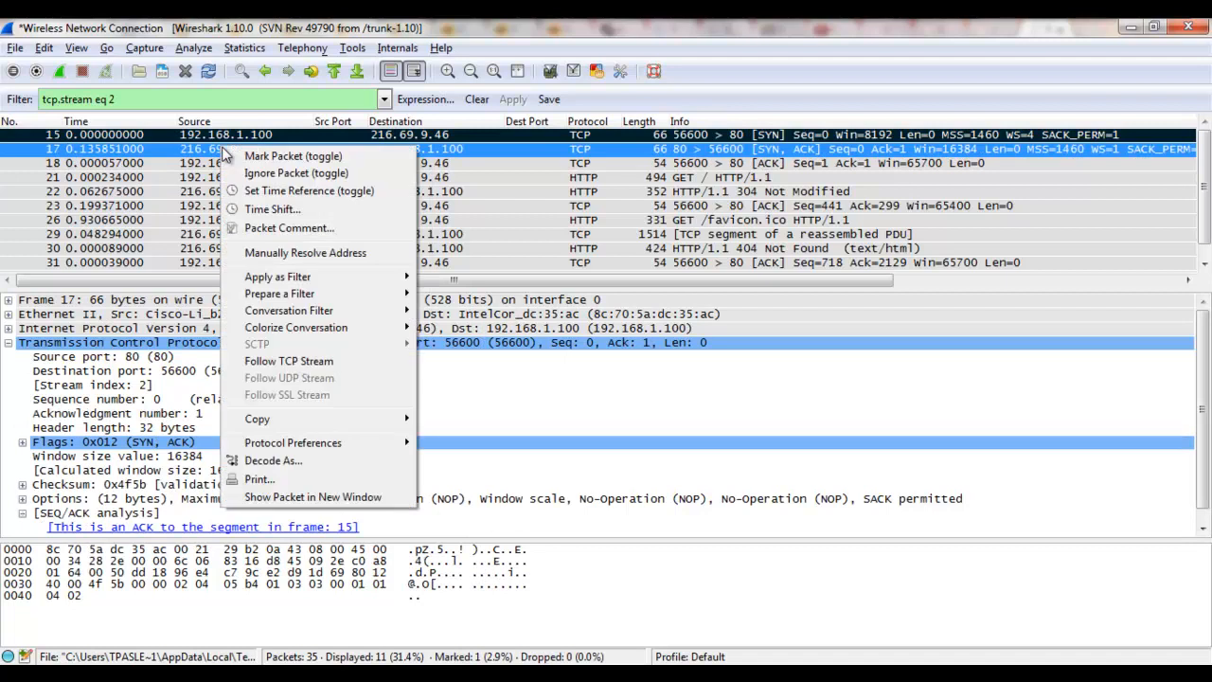
{"action": "left_click", "coordinate": [263, 158]}
{"action": "left_click", "coordinate": [248, 164]}
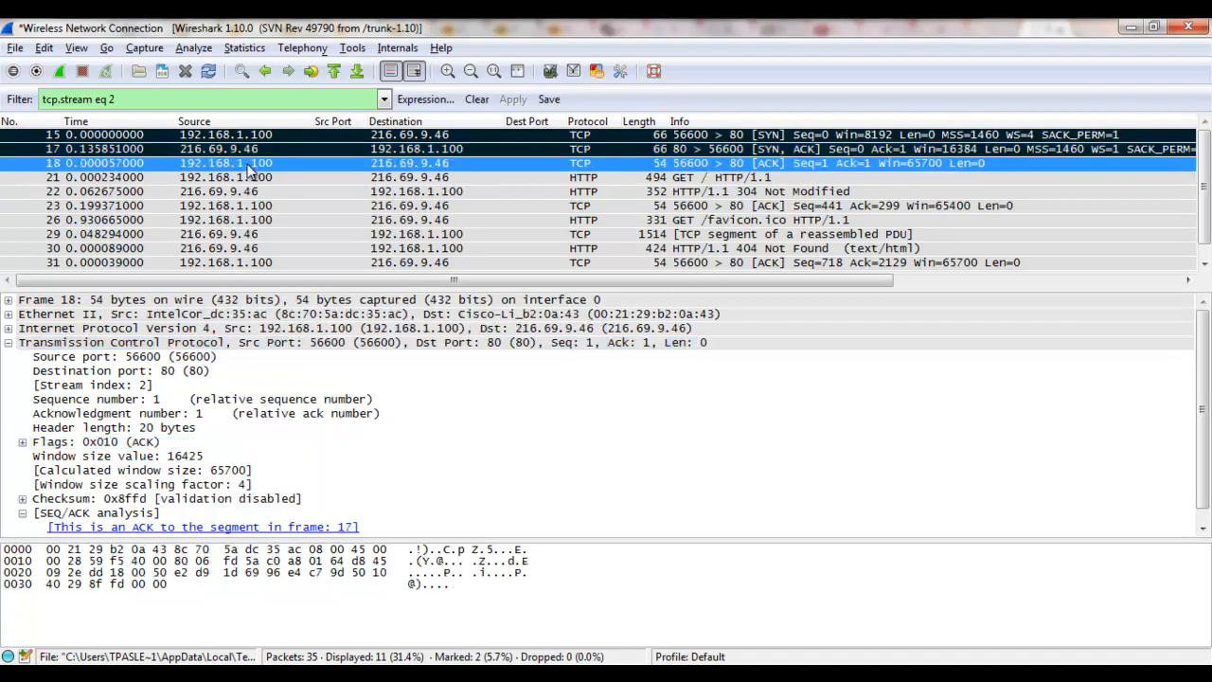
{"action": "right_click", "coordinate": [247, 165]}
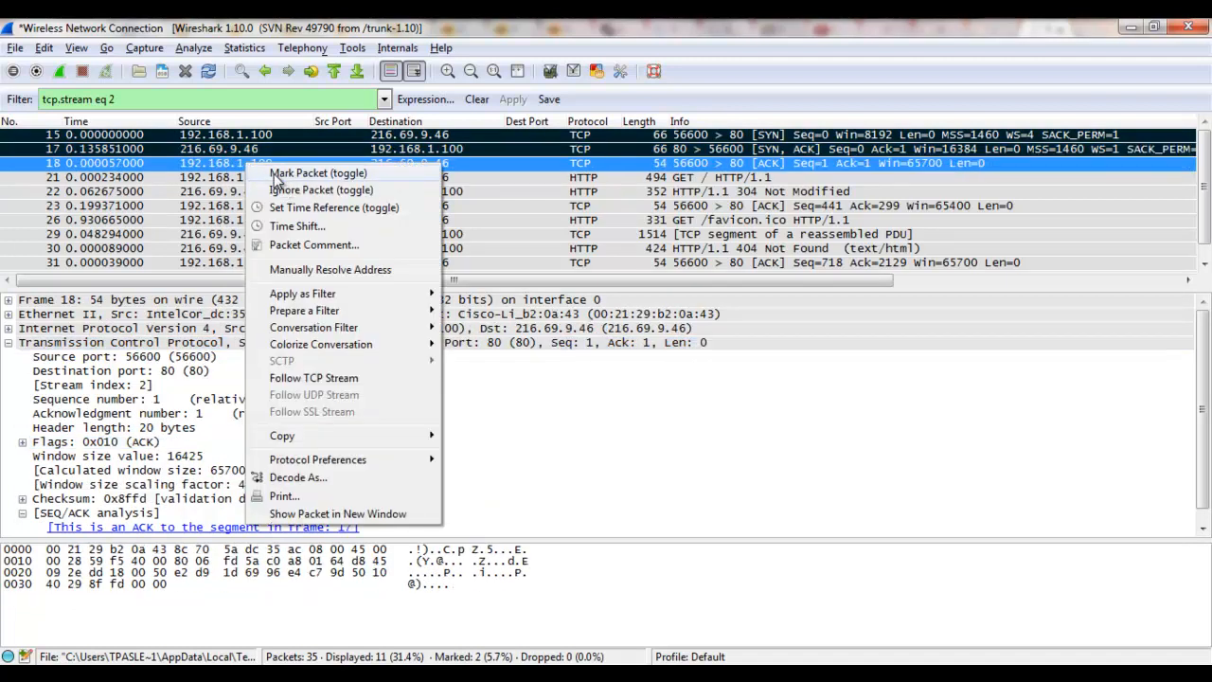
{"action": "left_click", "coordinate": [280, 174]}
{"action": "left_click", "coordinate": [232, 179]}
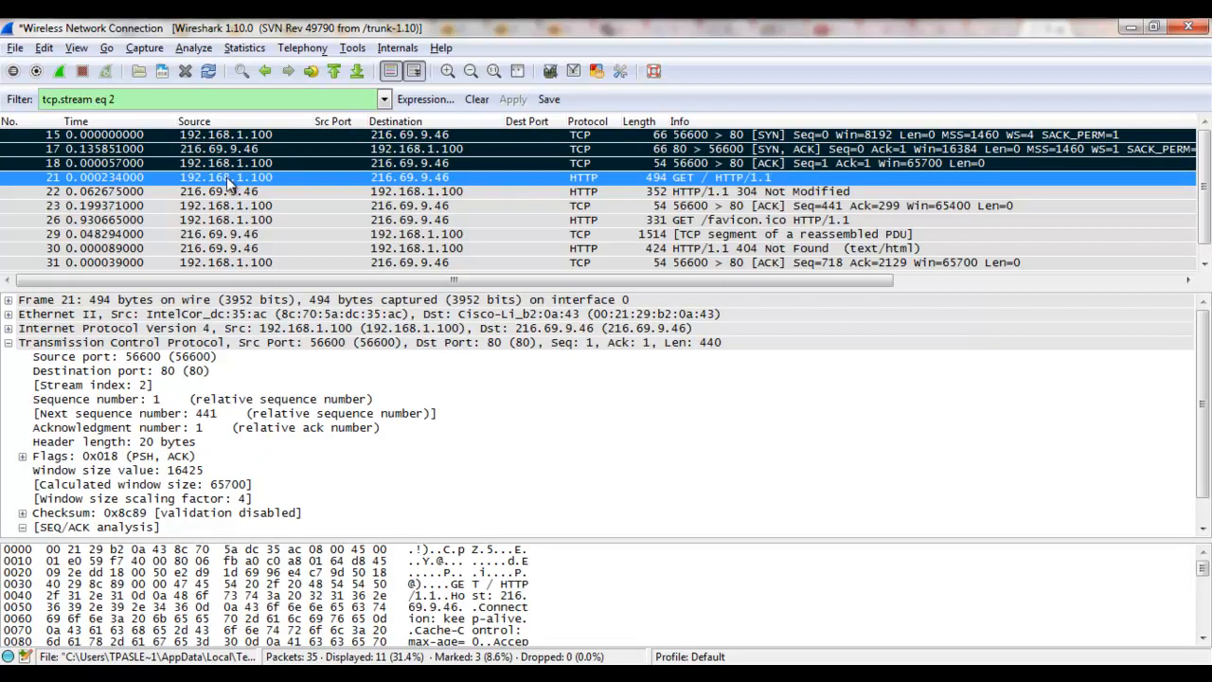
{"action": "left_click", "coordinate": [14, 50]}
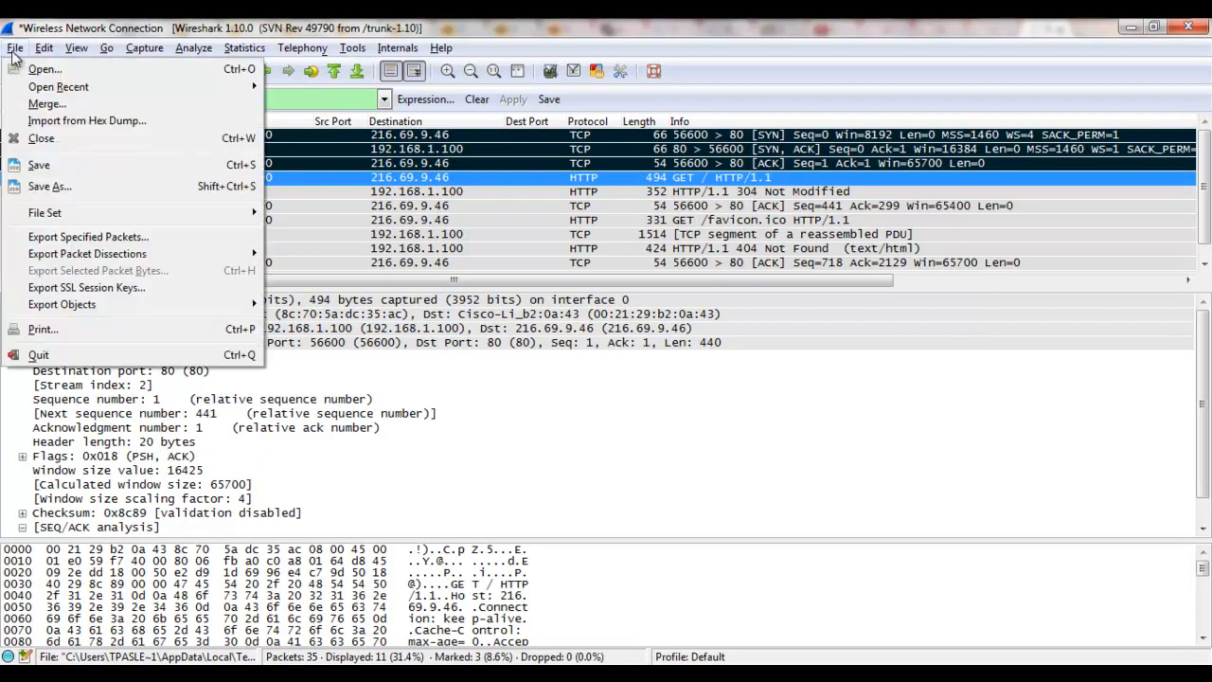
{"action": "left_click", "coordinate": [81, 195]}
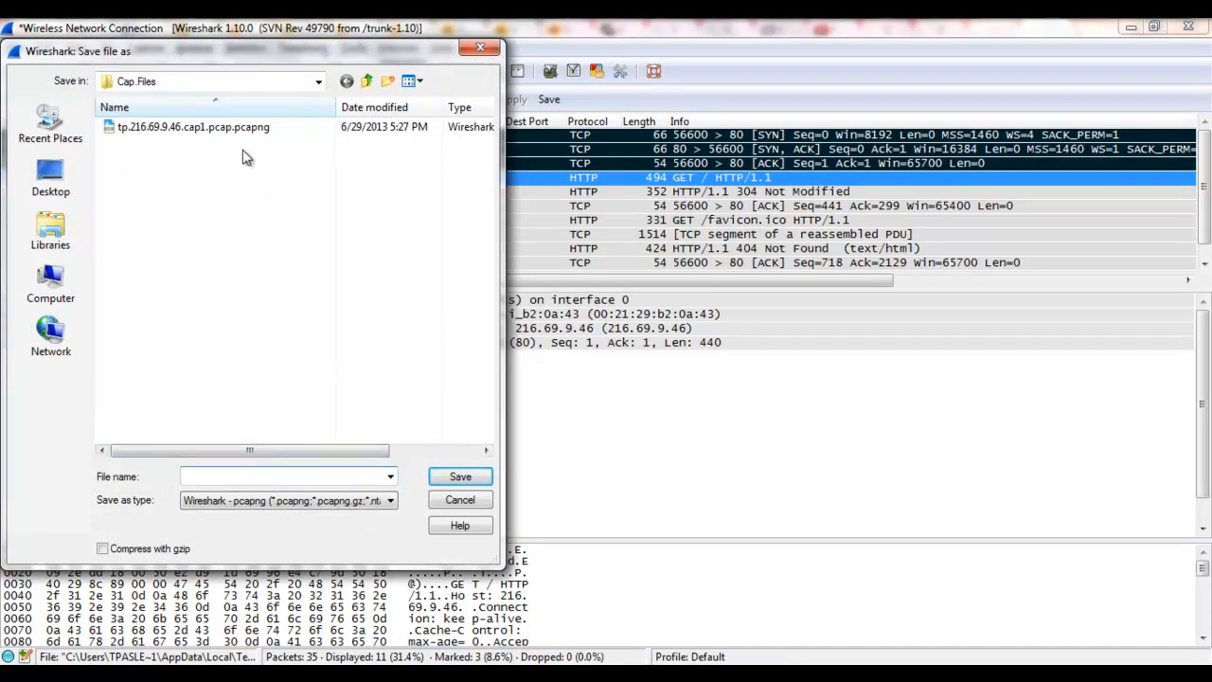
{"action": "left_click", "coordinate": [478, 49]}
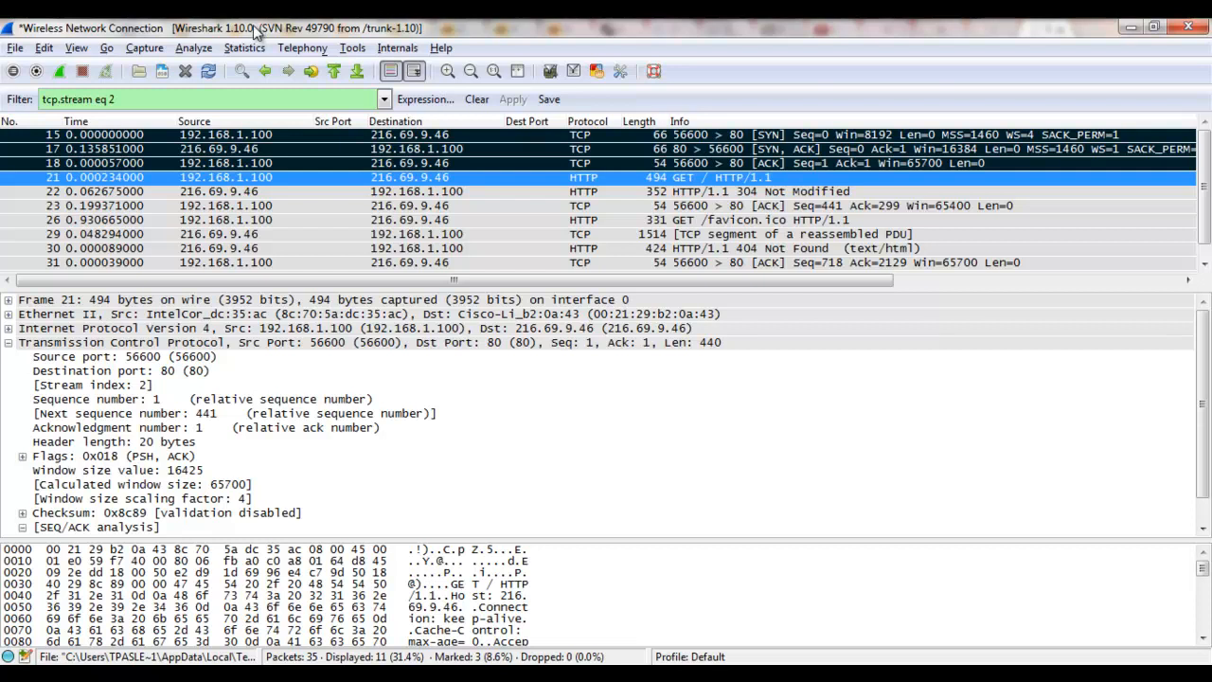
Export only the marked packets to the Cap.Files folder as http.3-way.handshake in pcapng format.
{"action": "left_click", "coordinate": [15, 49]}
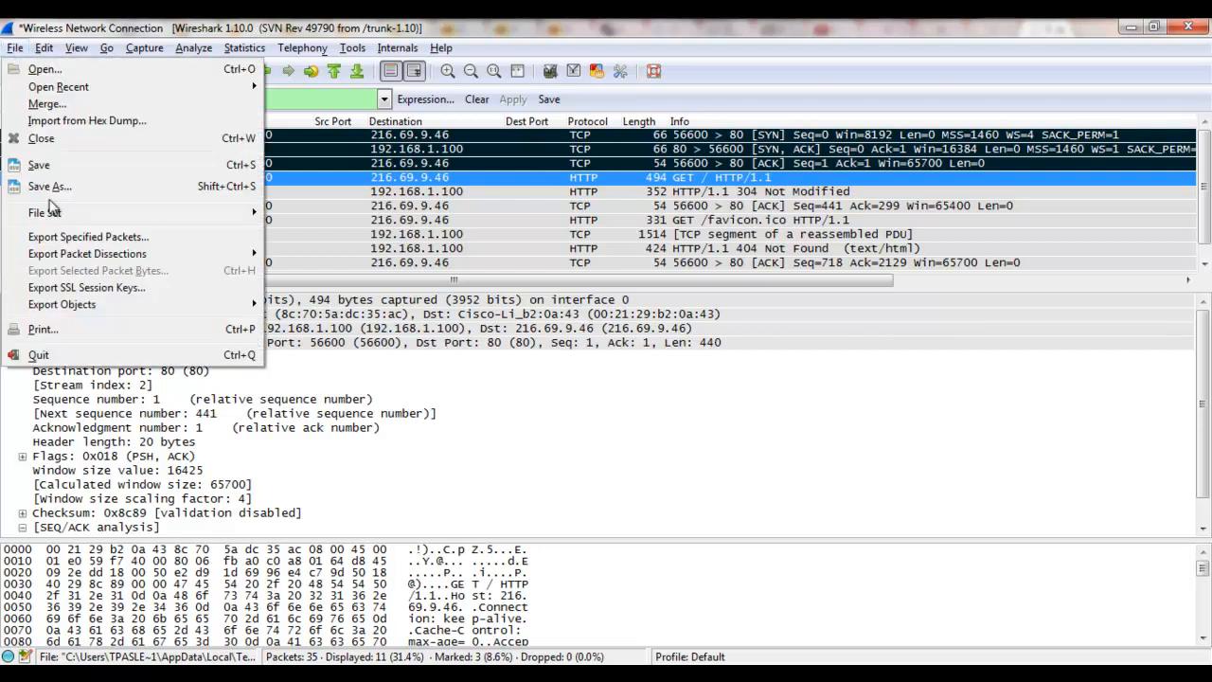
{"action": "mouse_move", "coordinate": [58, 220]}
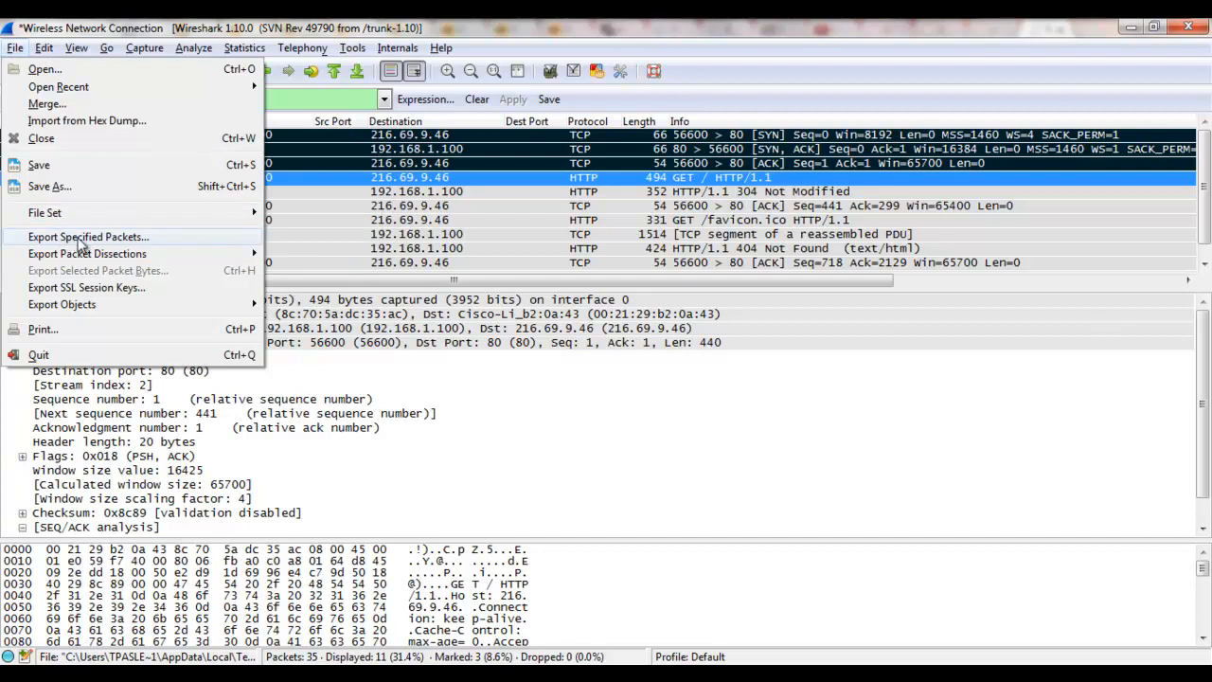
{"action": "left_click", "coordinate": [99, 239]}
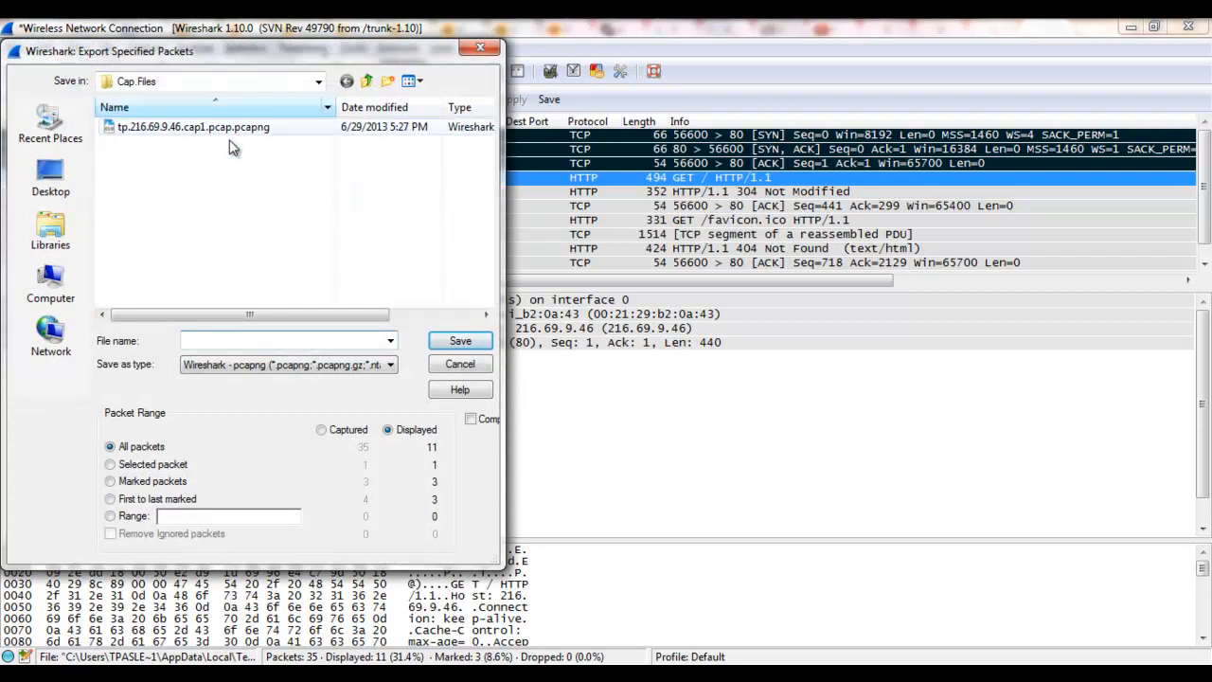
{"action": "left_click_drag", "start_coordinate": [238, 48], "coordinate": [526, 30]}
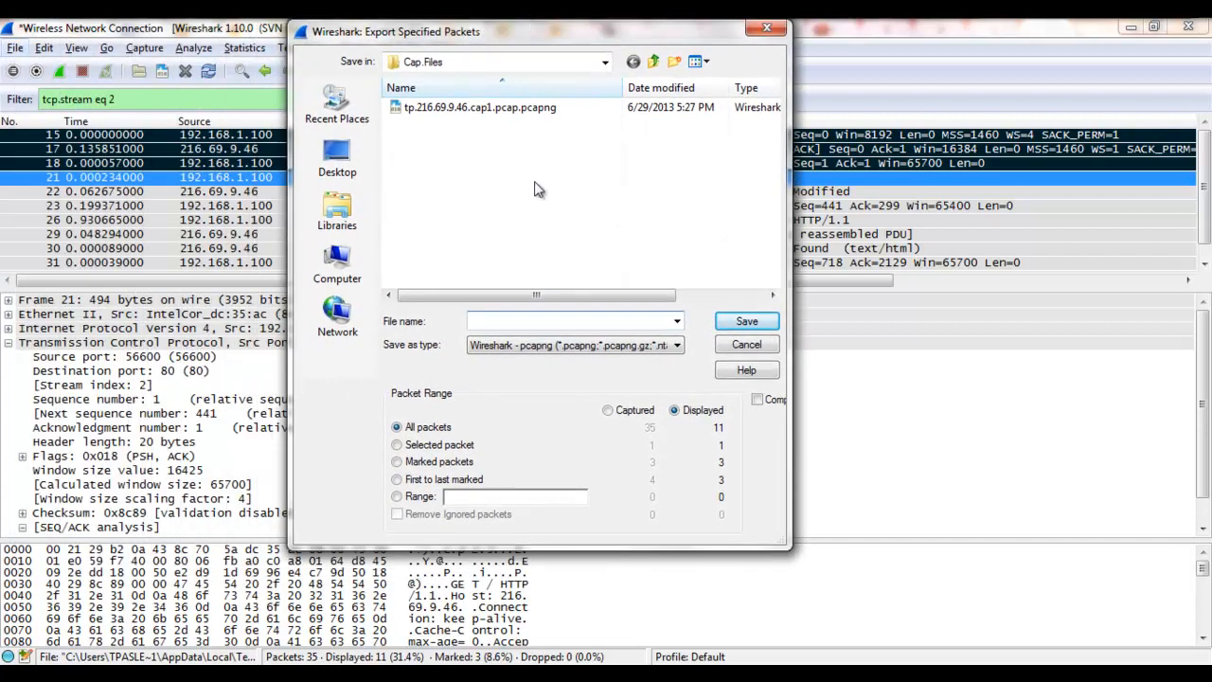
{"action": "left_click", "coordinate": [398, 461]}
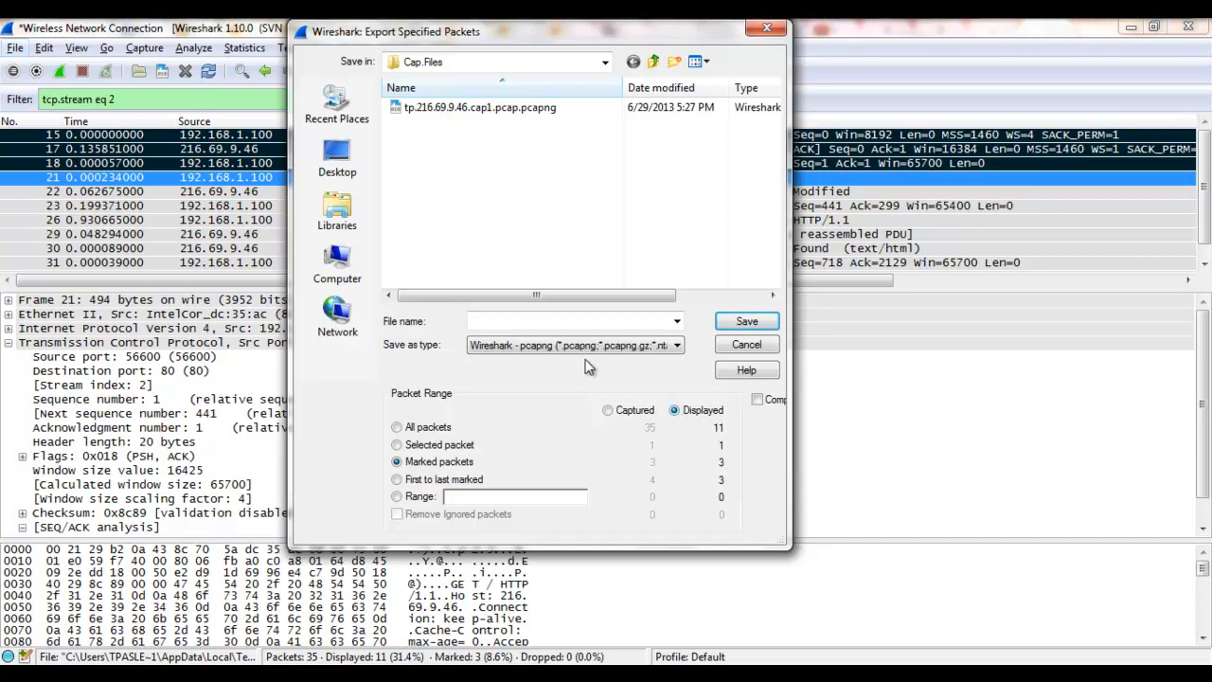
{"action": "left_click", "coordinate": [498, 323]}
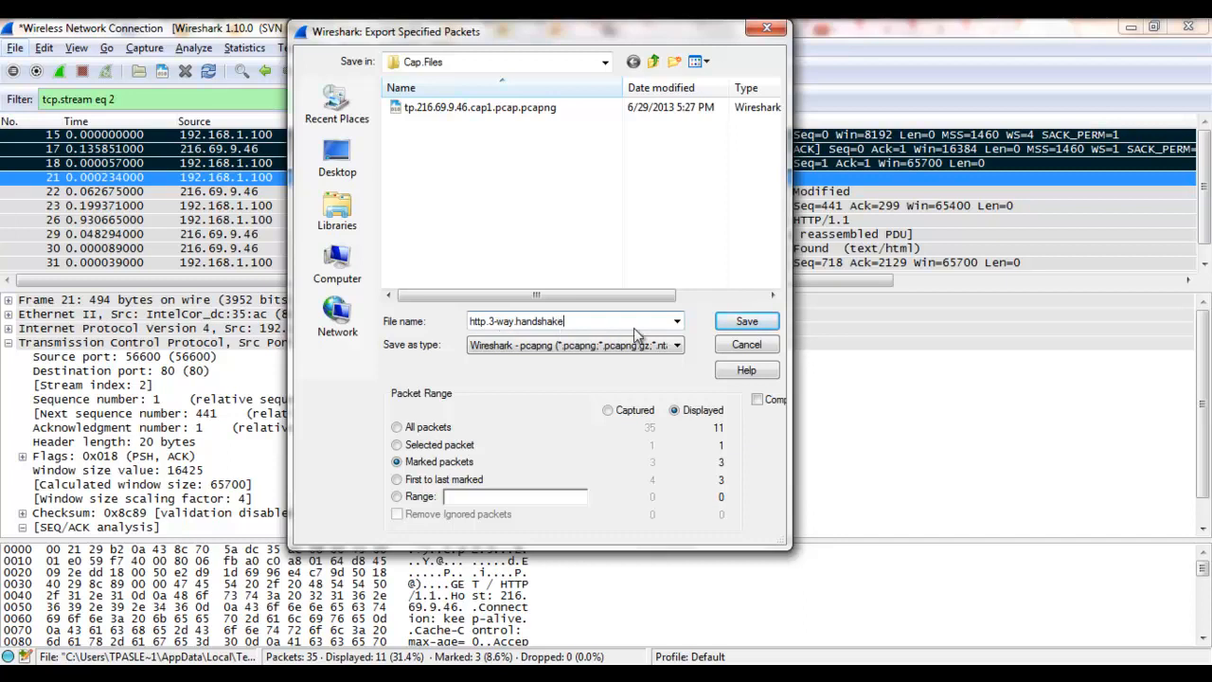
{"action": "left_click", "coordinate": [734, 326]}
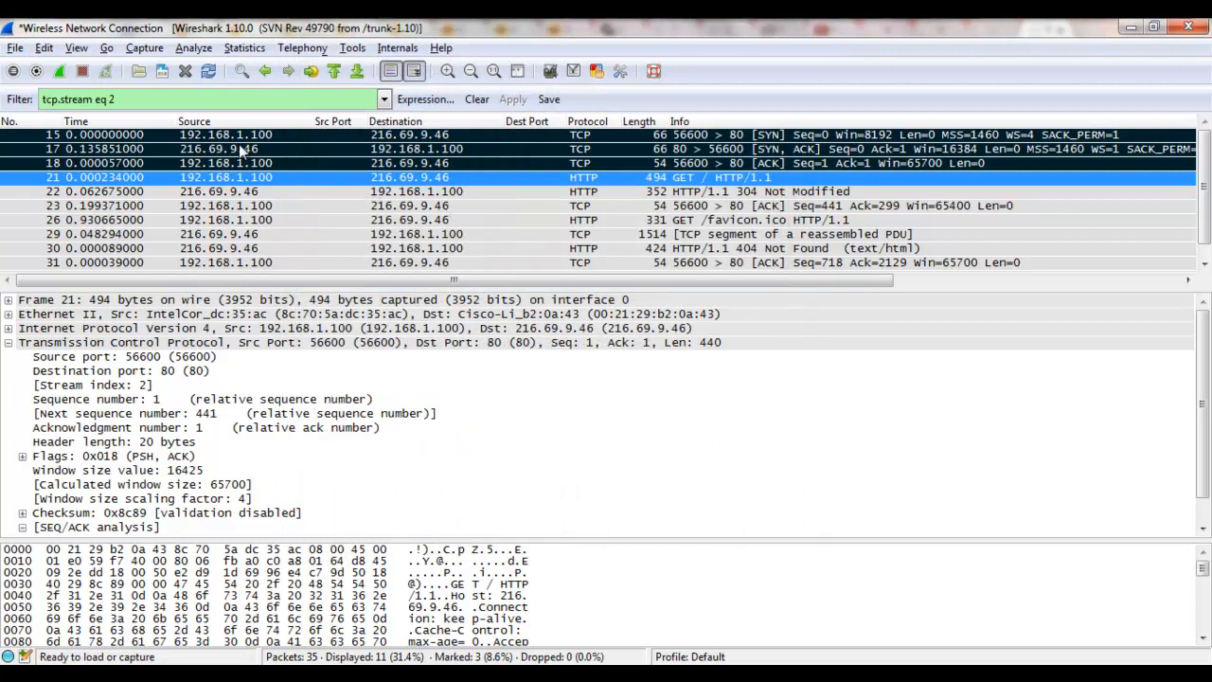
Open http.3-way.handshake.pcapng without saving the current capture, and clear the tcp.stream eq 2 display filter.
{"action": "left_click", "coordinate": [17, 50]}
{"action": "left_click", "coordinate": [44, 70]}
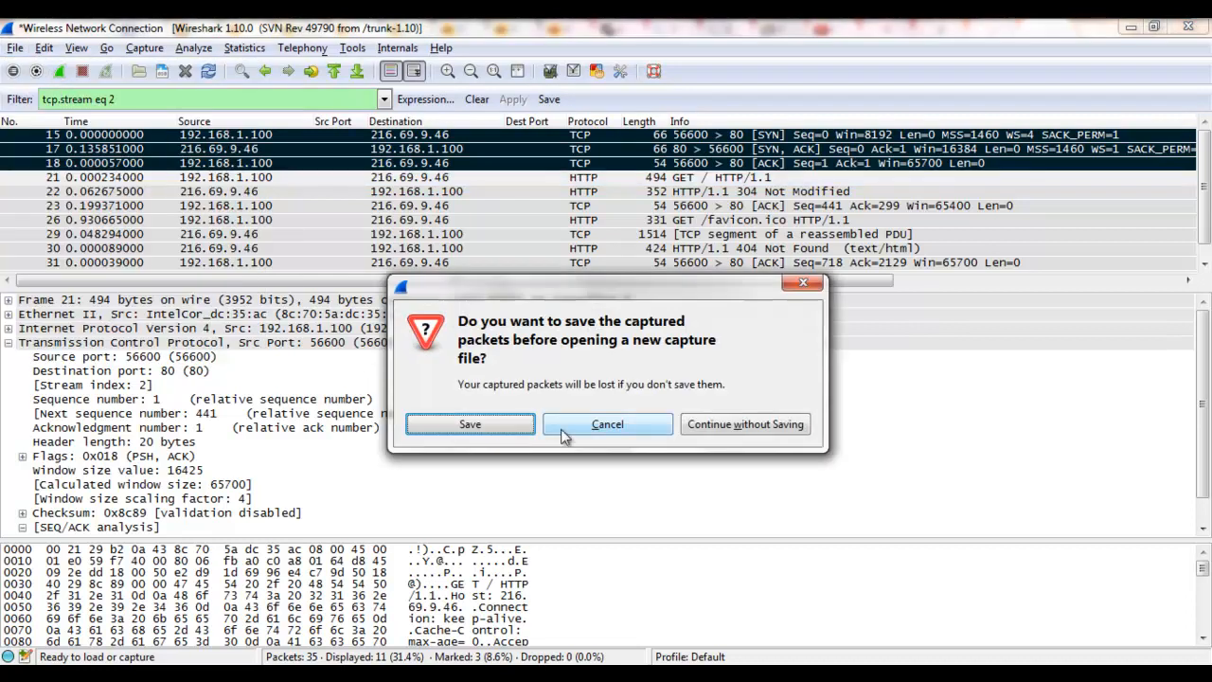
{"action": "left_click", "coordinate": [722, 432]}
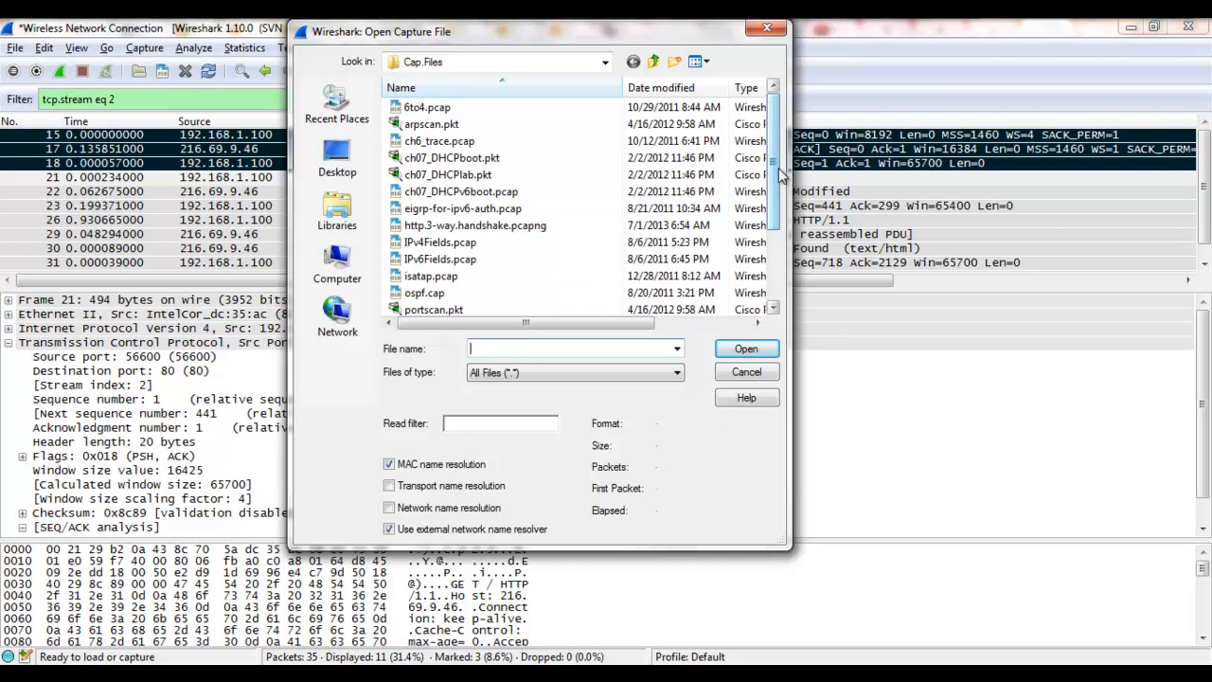
{"action": "double_click", "coordinate": [458, 232]}
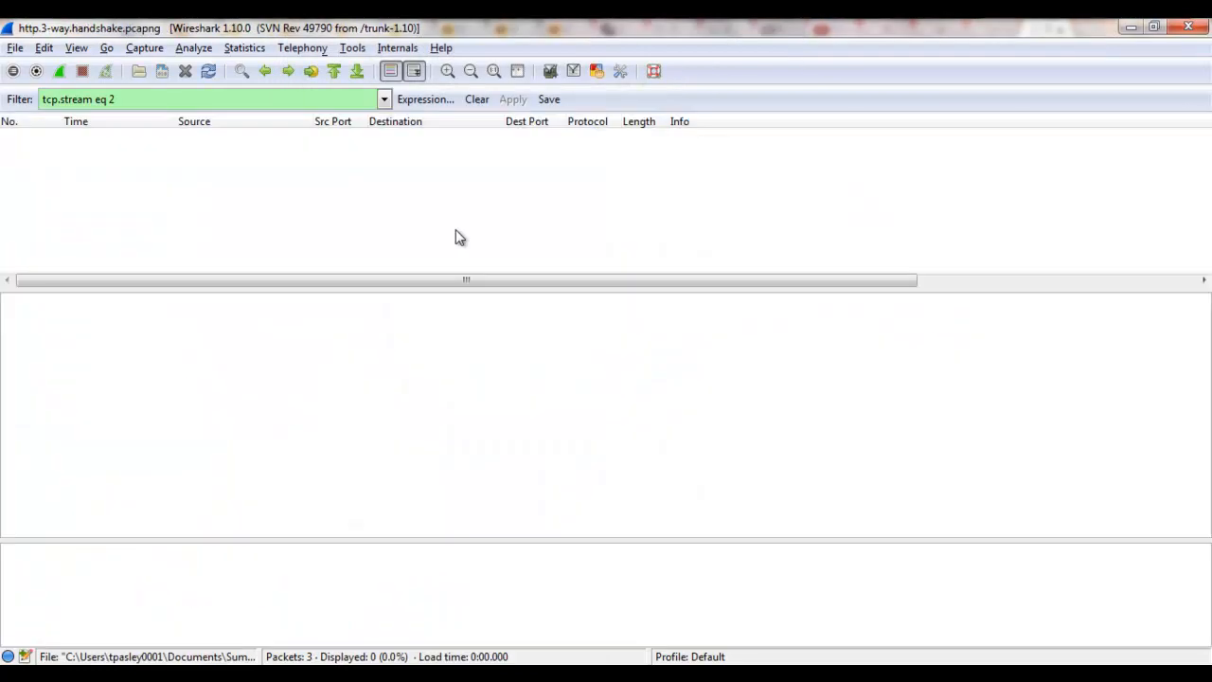
{"action": "left_click", "coordinate": [551, 100]}
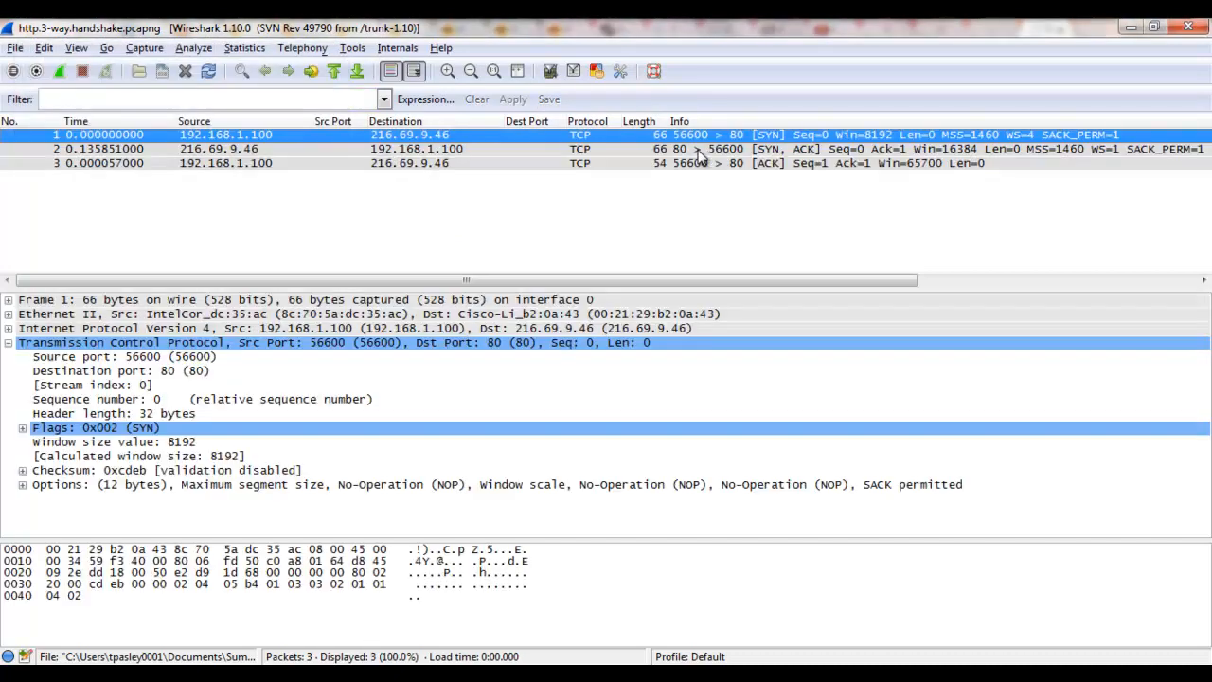
Examine the TCP details of the SYN, SYN-ACK and ACK packets in the exported capture.
{"action": "left_click", "coordinate": [121, 152]}
{"action": "left_click", "coordinate": [129, 166]}
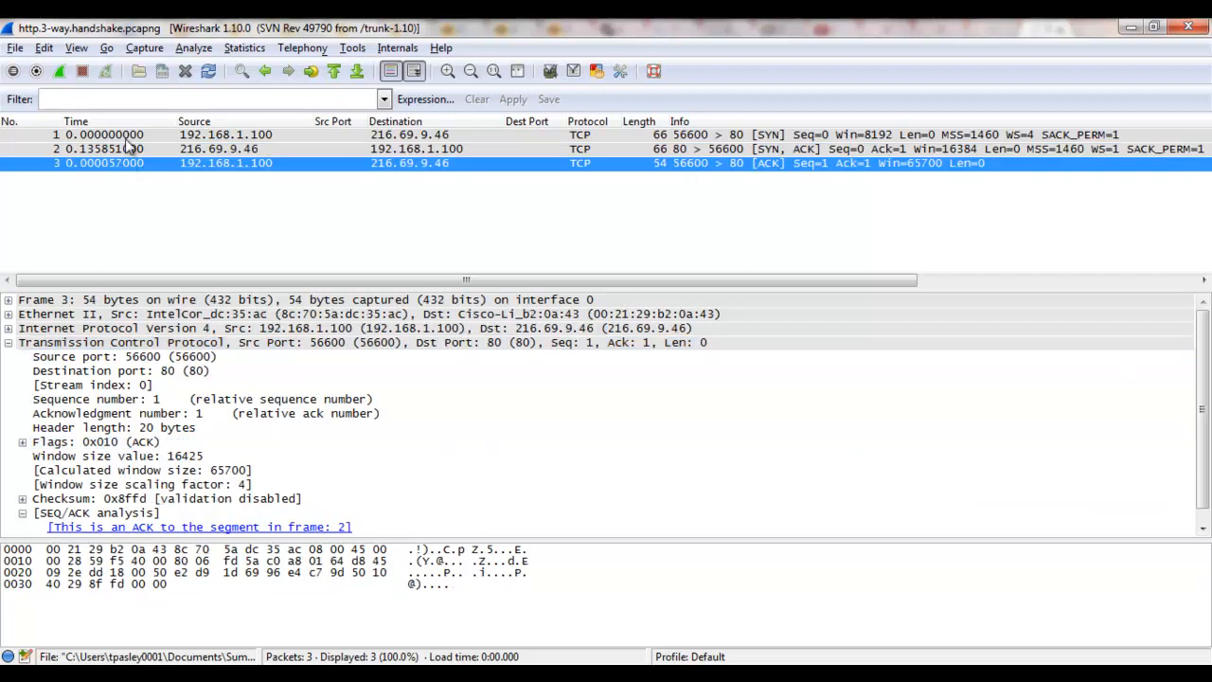
{"action": "left_click", "coordinate": [126, 136]}
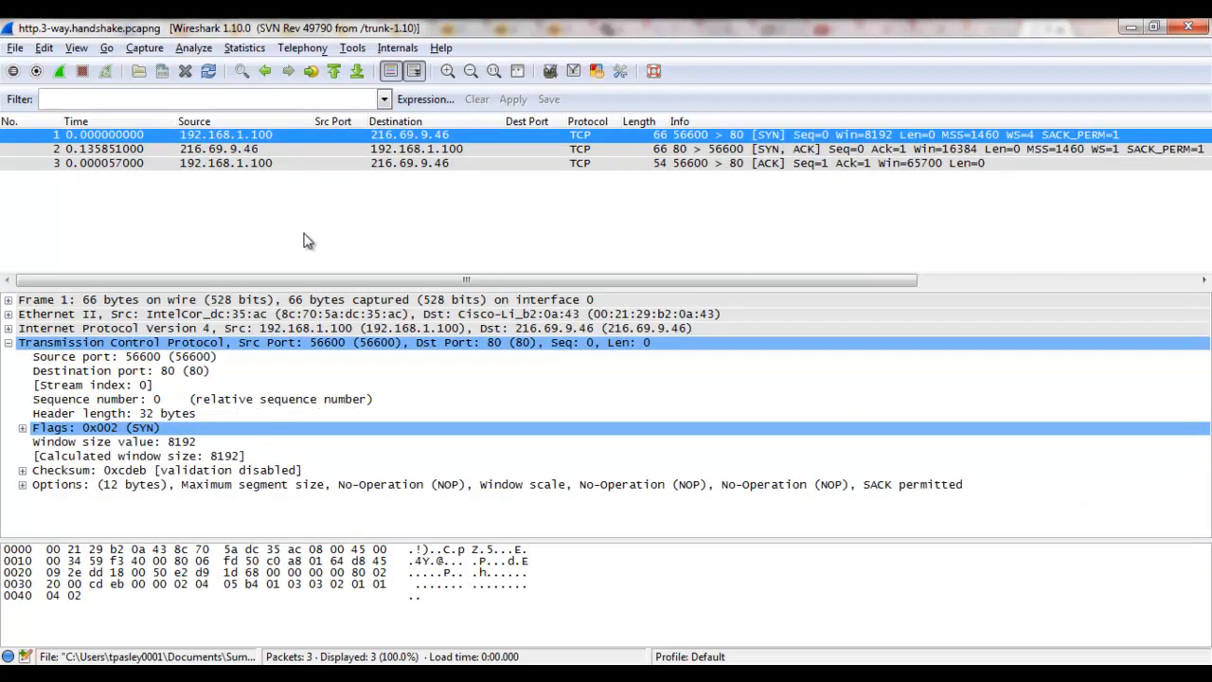
{"action": "left_click", "coordinate": [109, 150]}
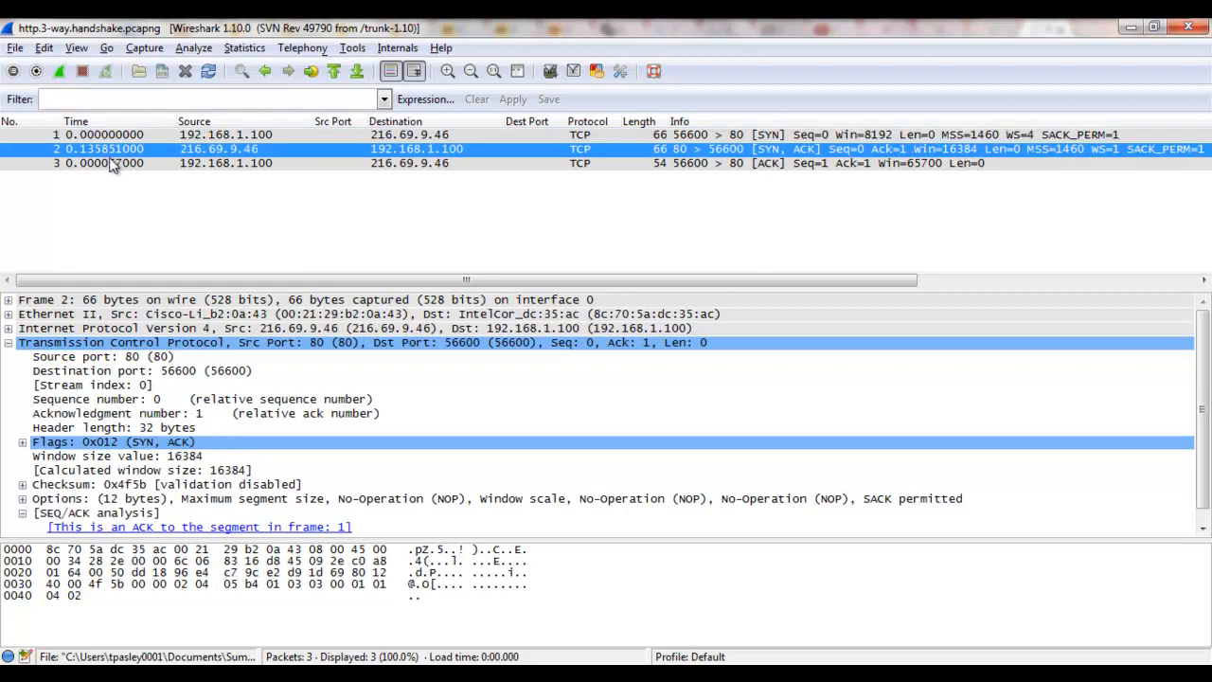
{"action": "left_click", "coordinate": [111, 164]}
Sort the packet list by time and compare the times of the SYN and ACK packets.
{"action": "left_click", "coordinate": [110, 124]}
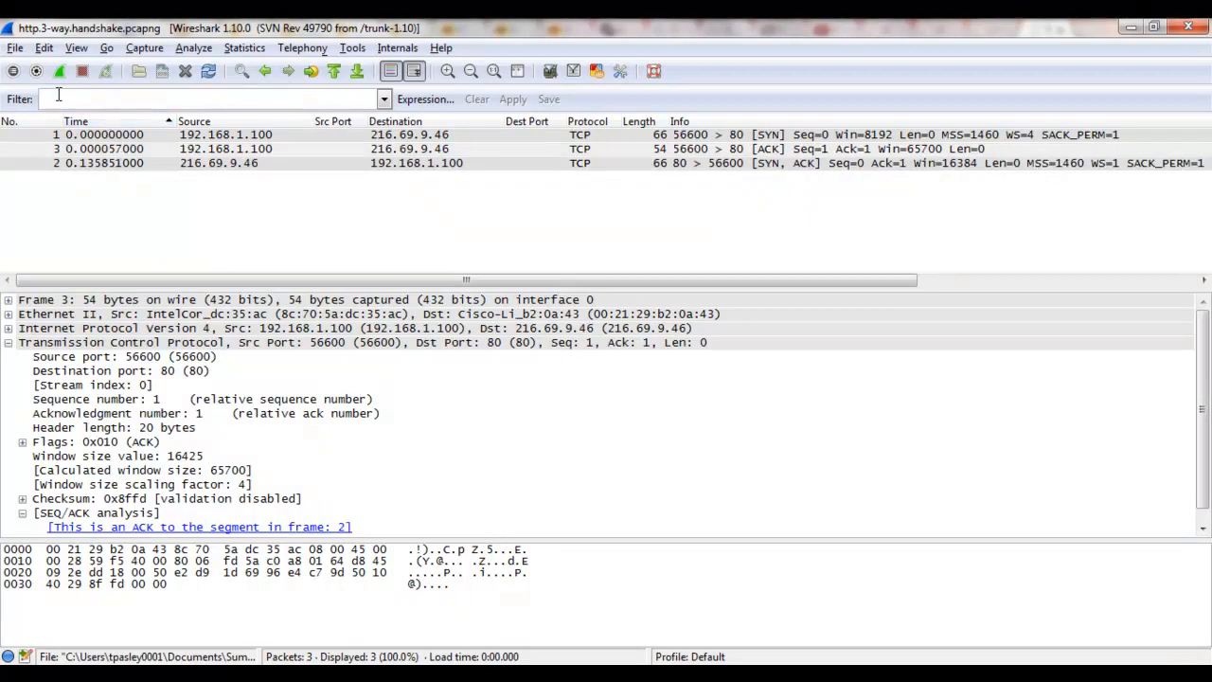
{"action": "left_click", "coordinate": [77, 48]}
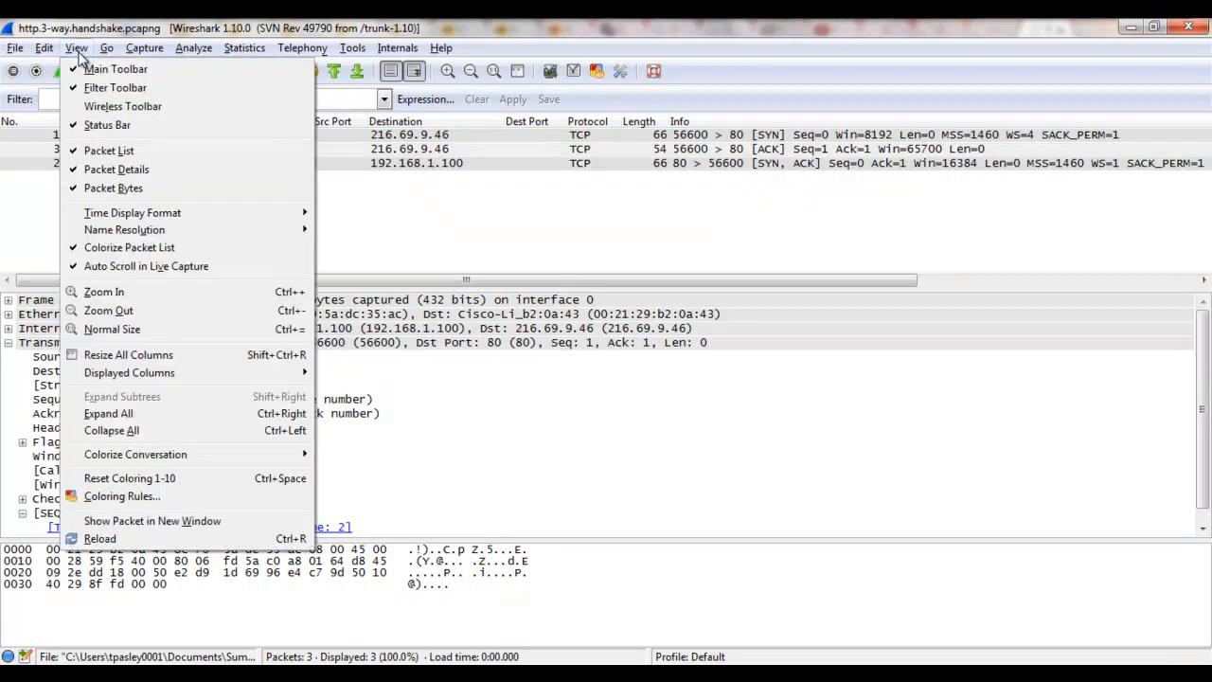
{"action": "mouse_move", "coordinate": [128, 220]}
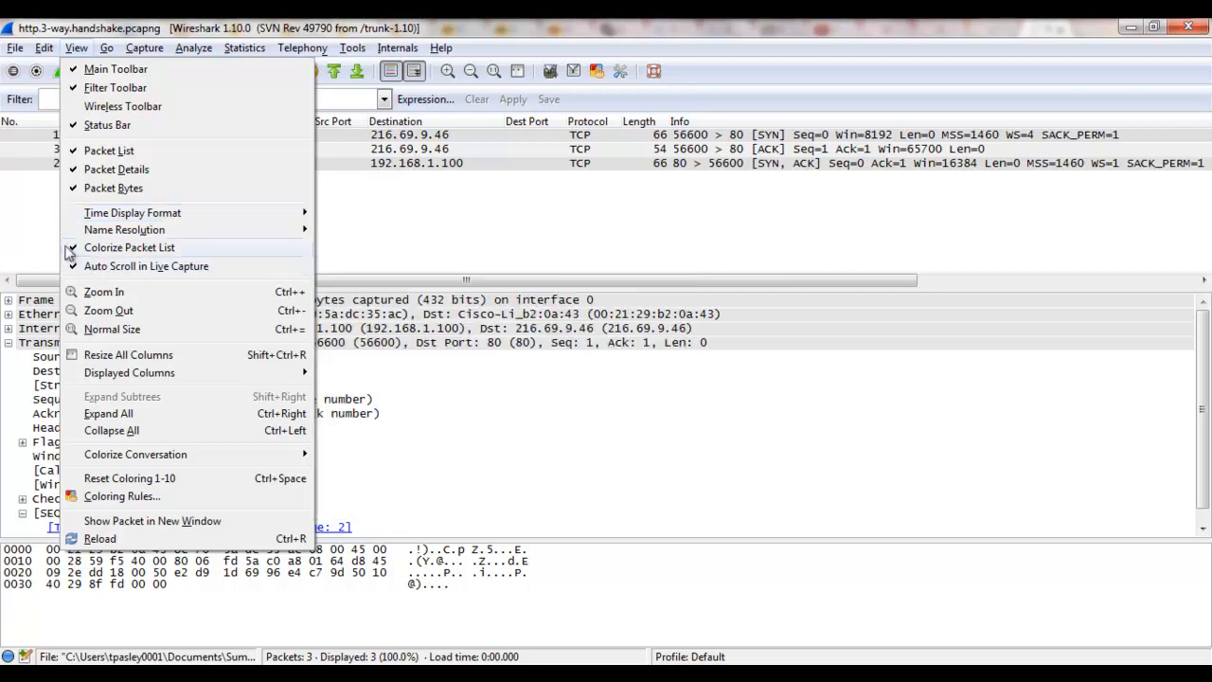
{"action": "left_click", "coordinate": [33, 244]}
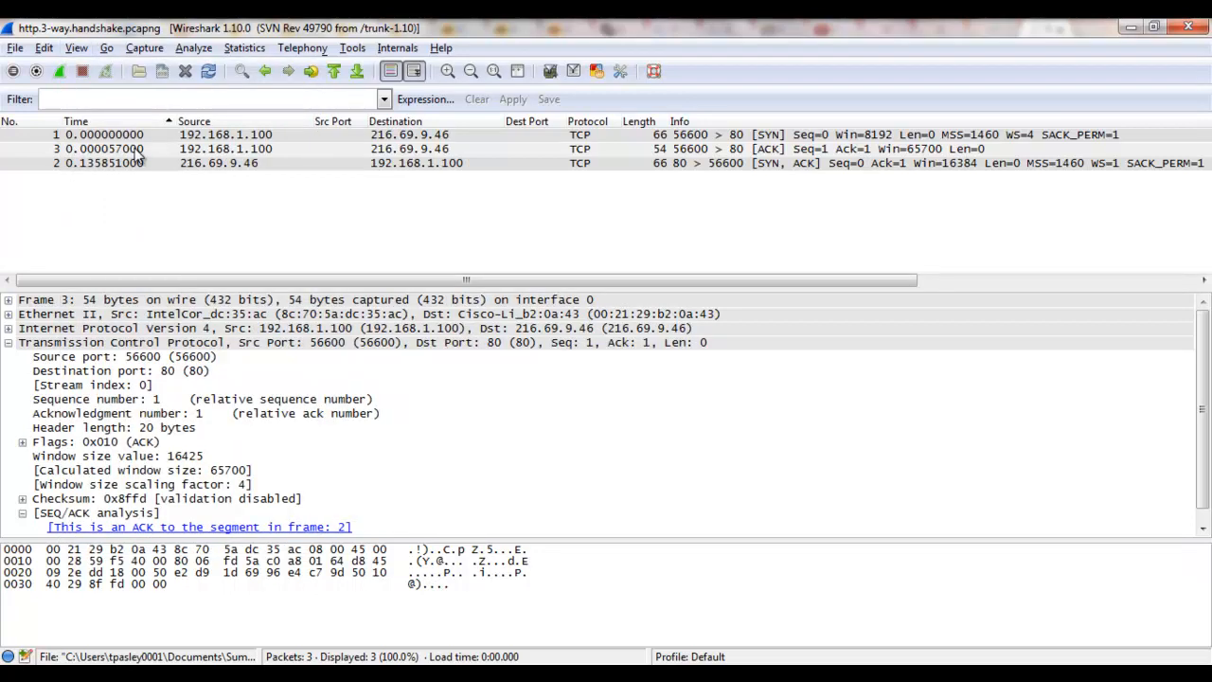
{"action": "left_click", "coordinate": [107, 140]}
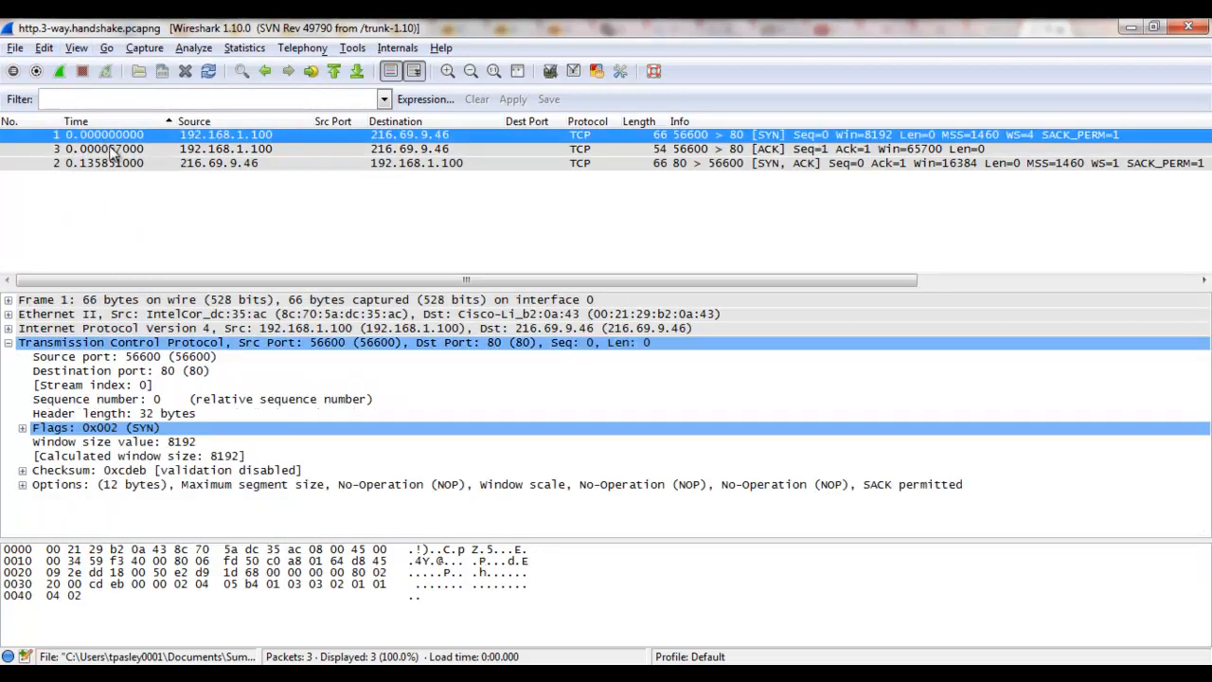
{"action": "left_click", "coordinate": [113, 151]}
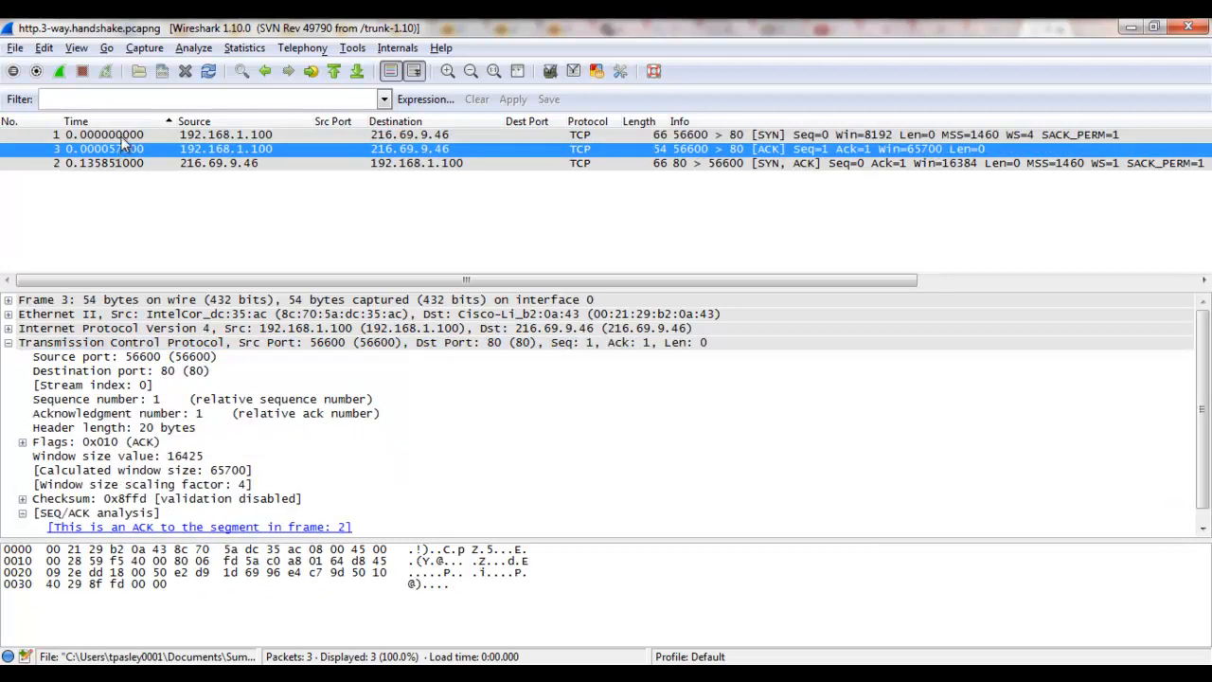
{"action": "left_click", "coordinate": [123, 141]}
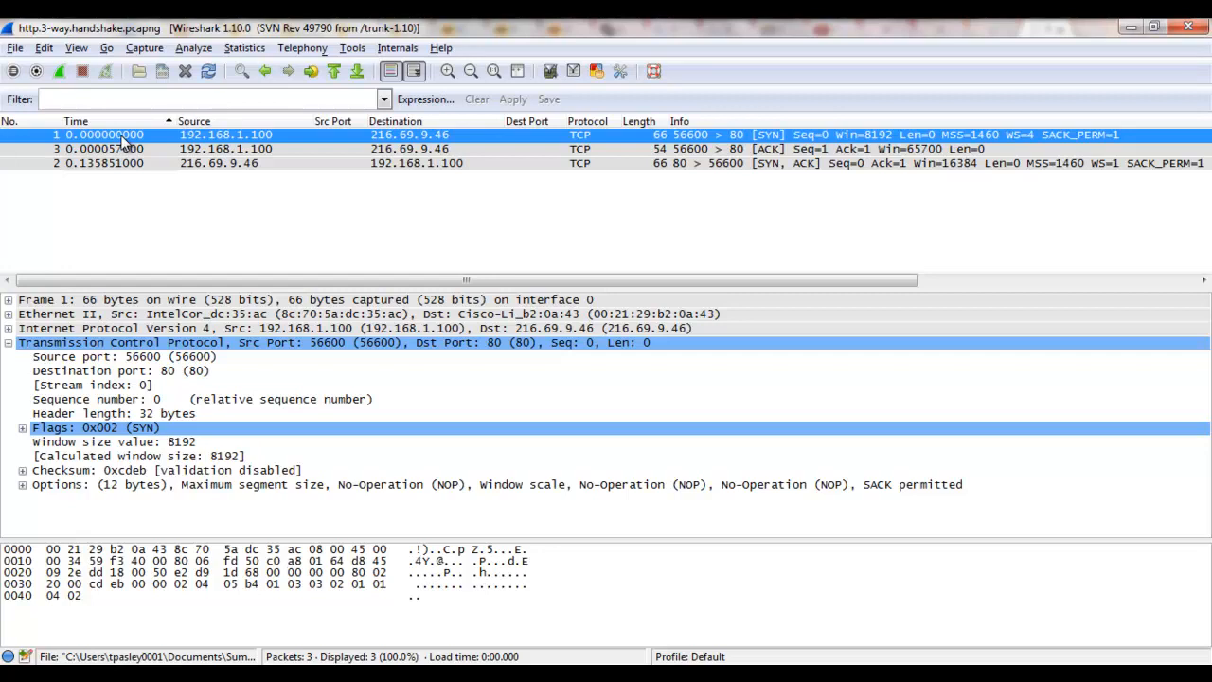
{"action": "left_click", "coordinate": [265, 150]}
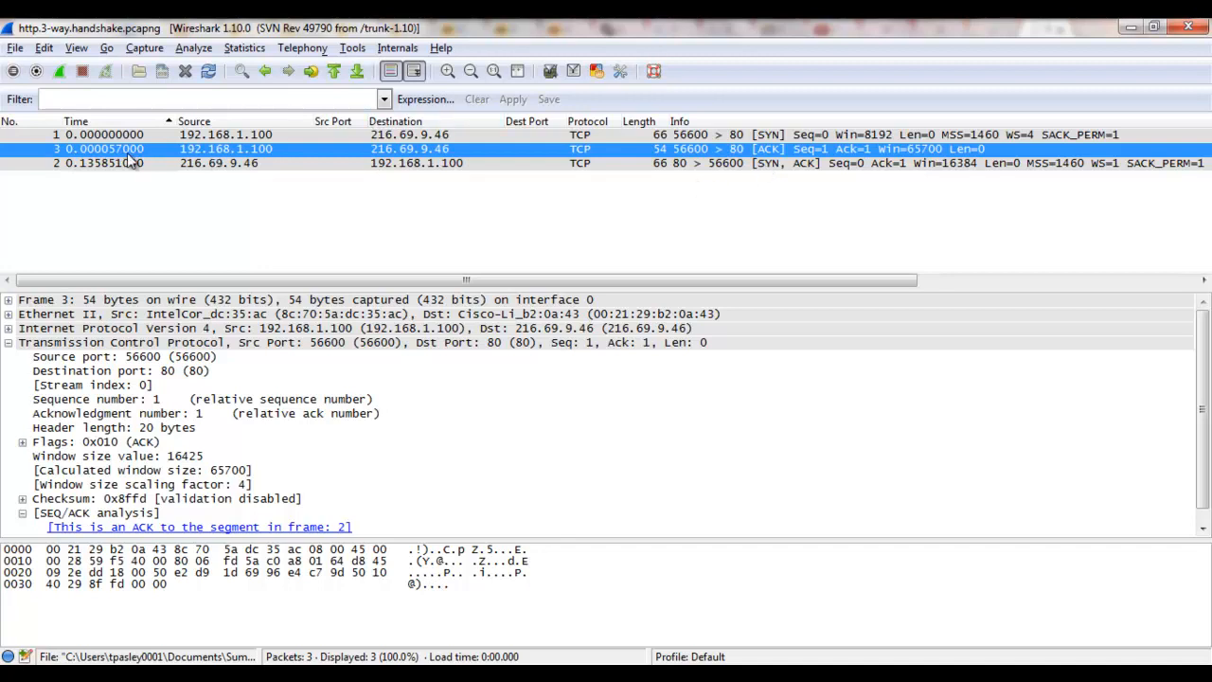
Compare the packet order by number and by time, leaving the list sorted by packet number.
{"action": "left_click", "coordinate": [17, 124]}
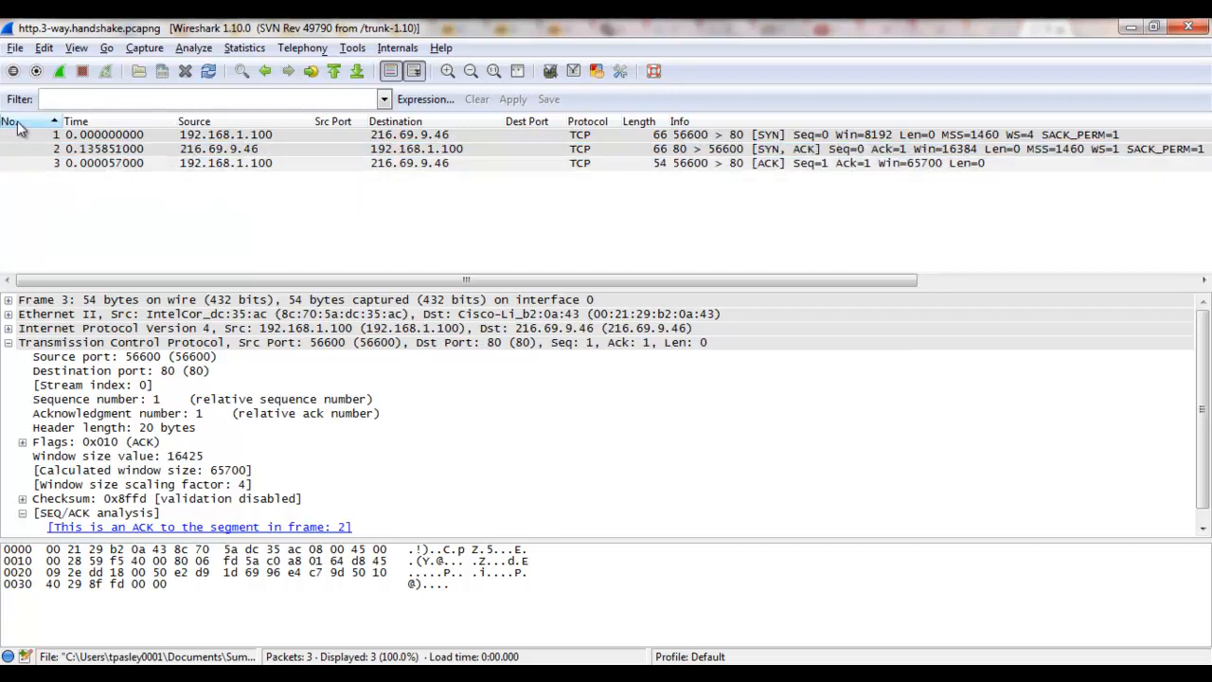
{"action": "left_click", "coordinate": [100, 124]}
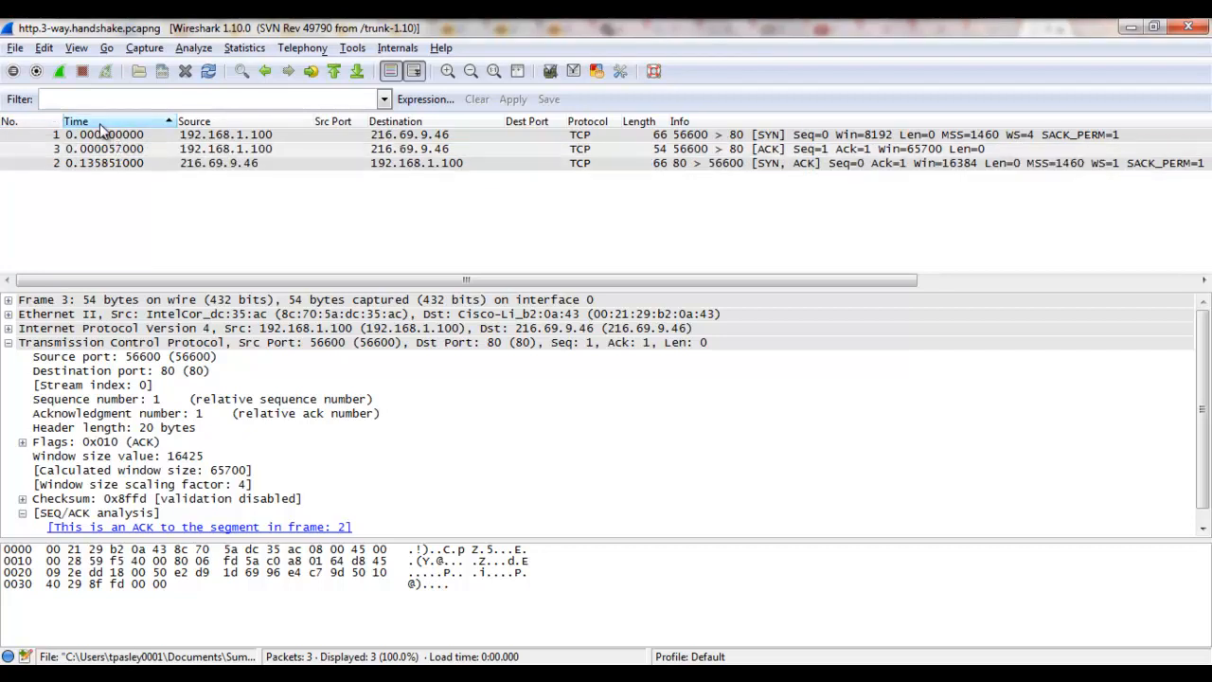
{"action": "left_click", "coordinate": [29, 121]}
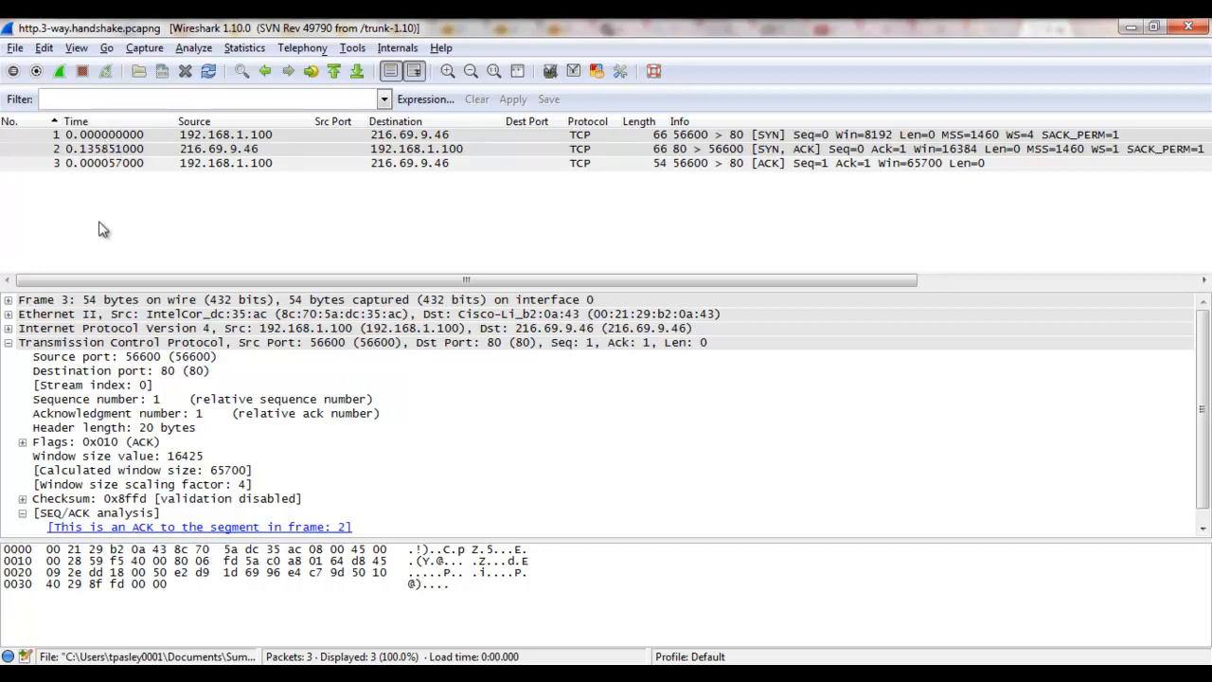
Expand packet 3's Ethernet II header and examine its source and destination MAC addresses.
{"action": "left_click", "coordinate": [8, 314]}
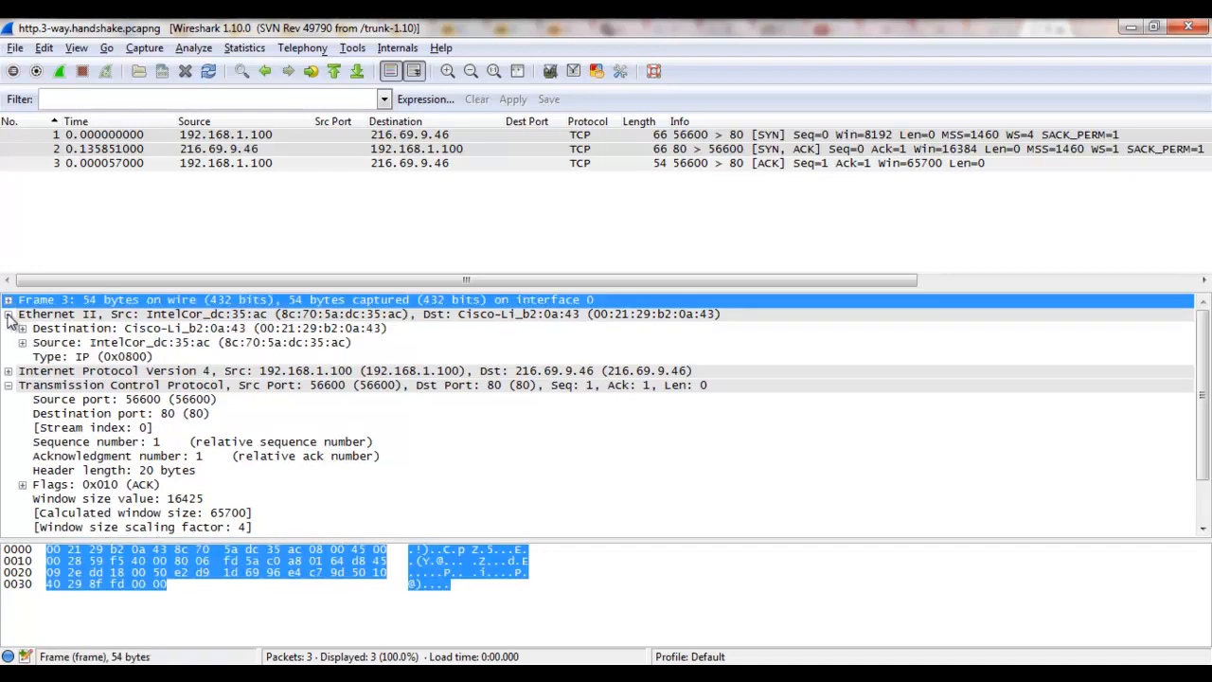
{"action": "left_click", "coordinate": [192, 349]}
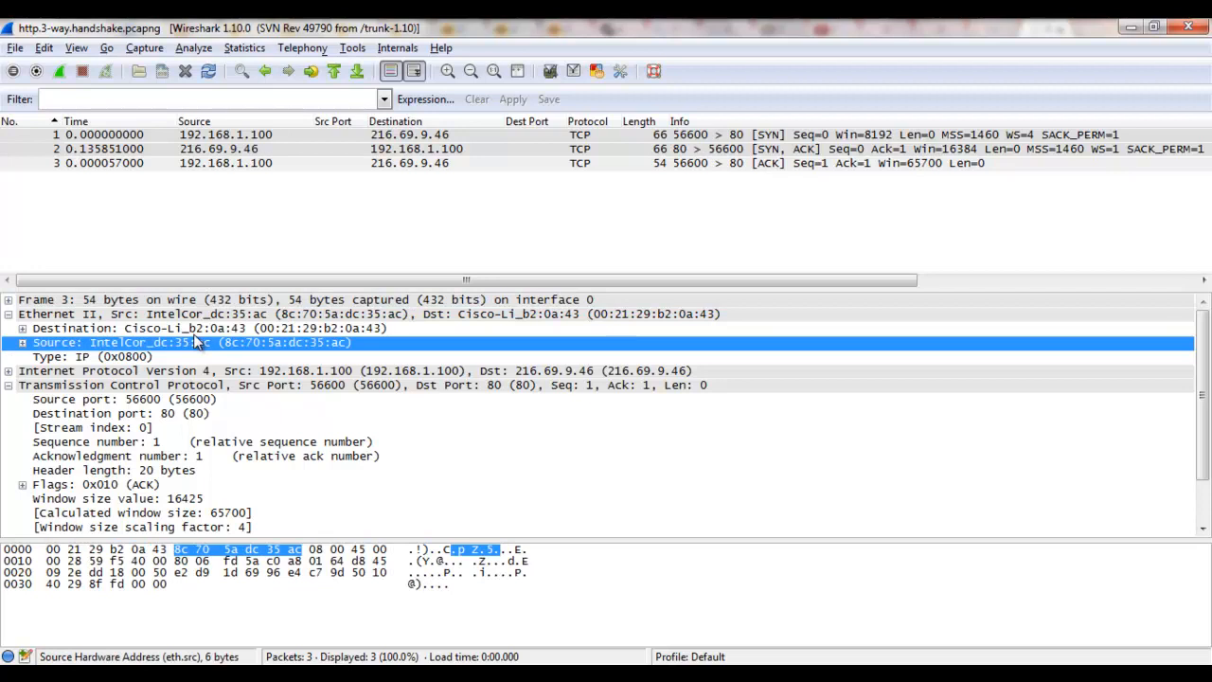
{"action": "key", "text": "Up"}
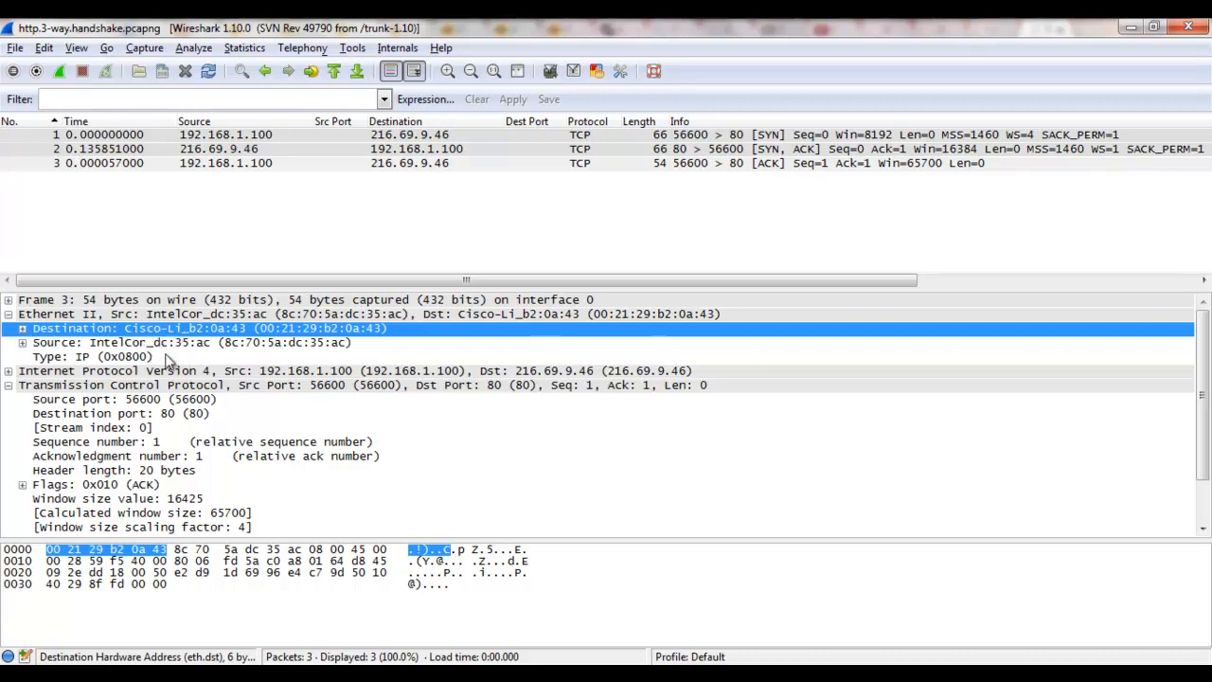
{"action": "left_click", "coordinate": [144, 343]}
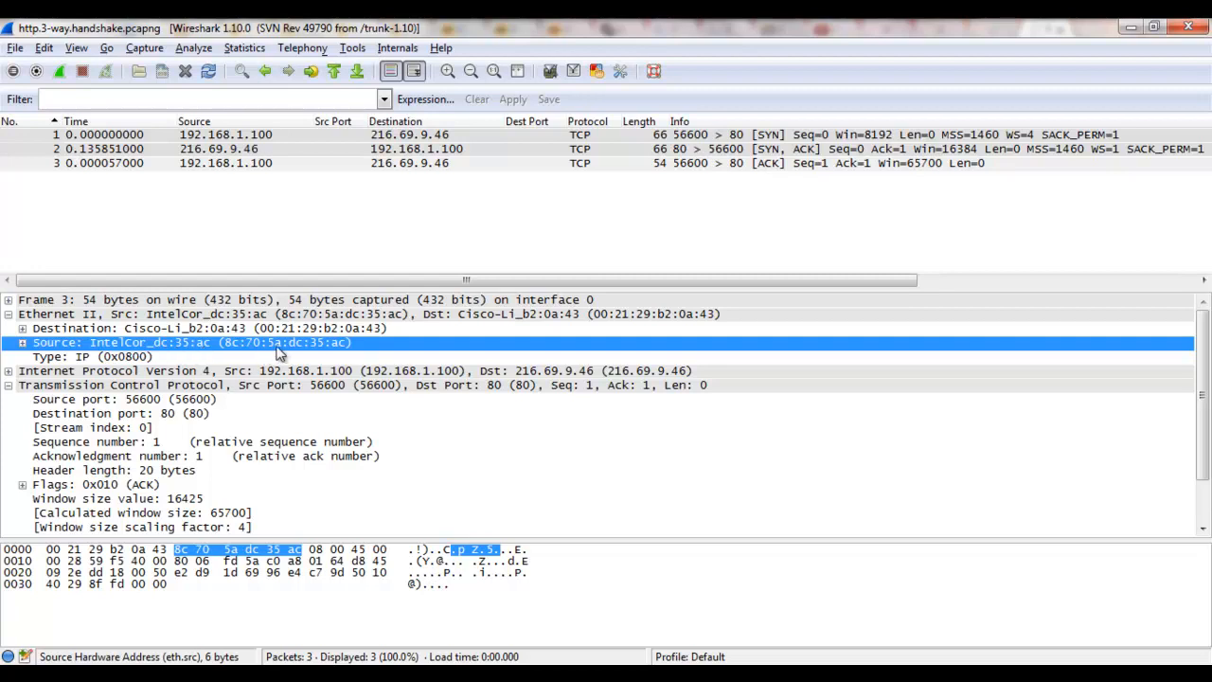
{"action": "left_click", "coordinate": [128, 330]}
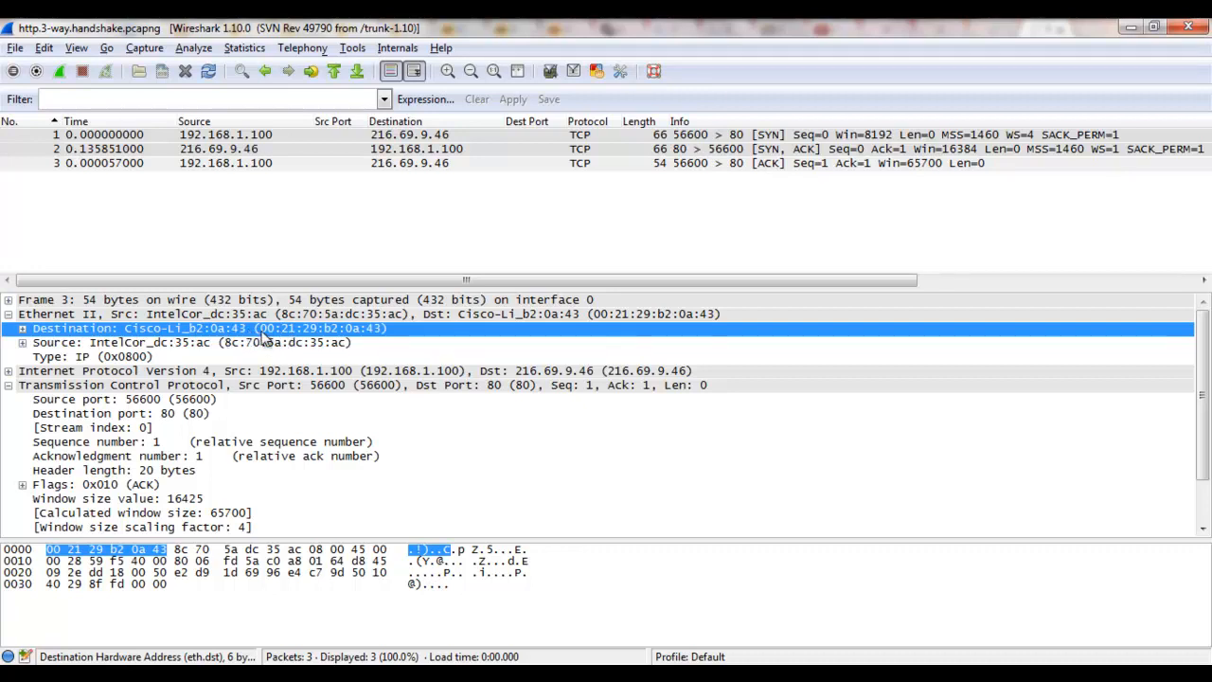
{"action": "left_click", "coordinate": [127, 342]}
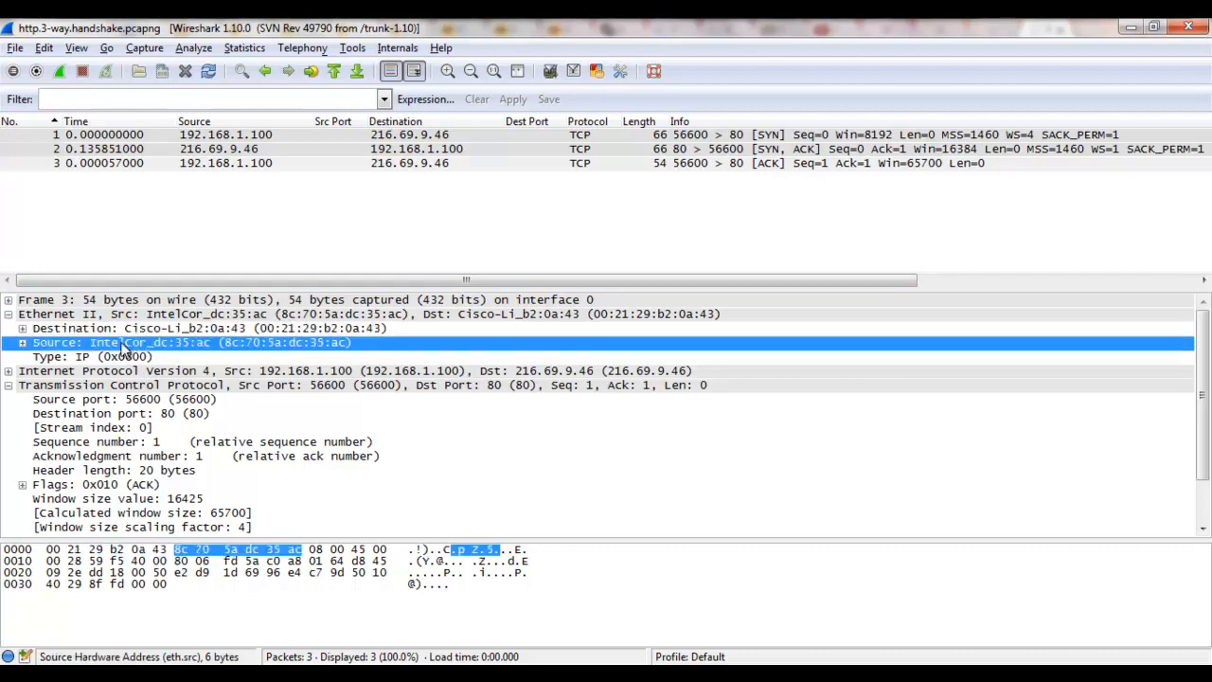
{"action": "left_click", "coordinate": [122, 334]}
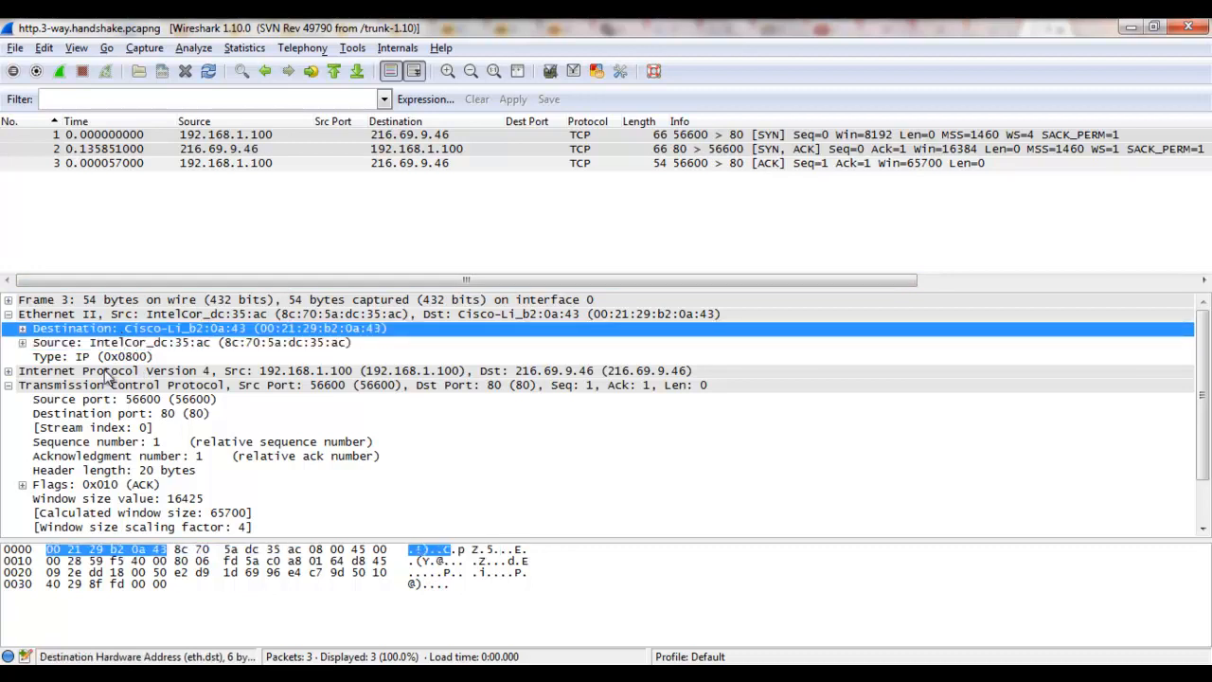
Expand packet 3's Internet Protocol Version 4 header and review its fields through to the TCP details.
{"action": "left_click", "coordinate": [106, 374]}
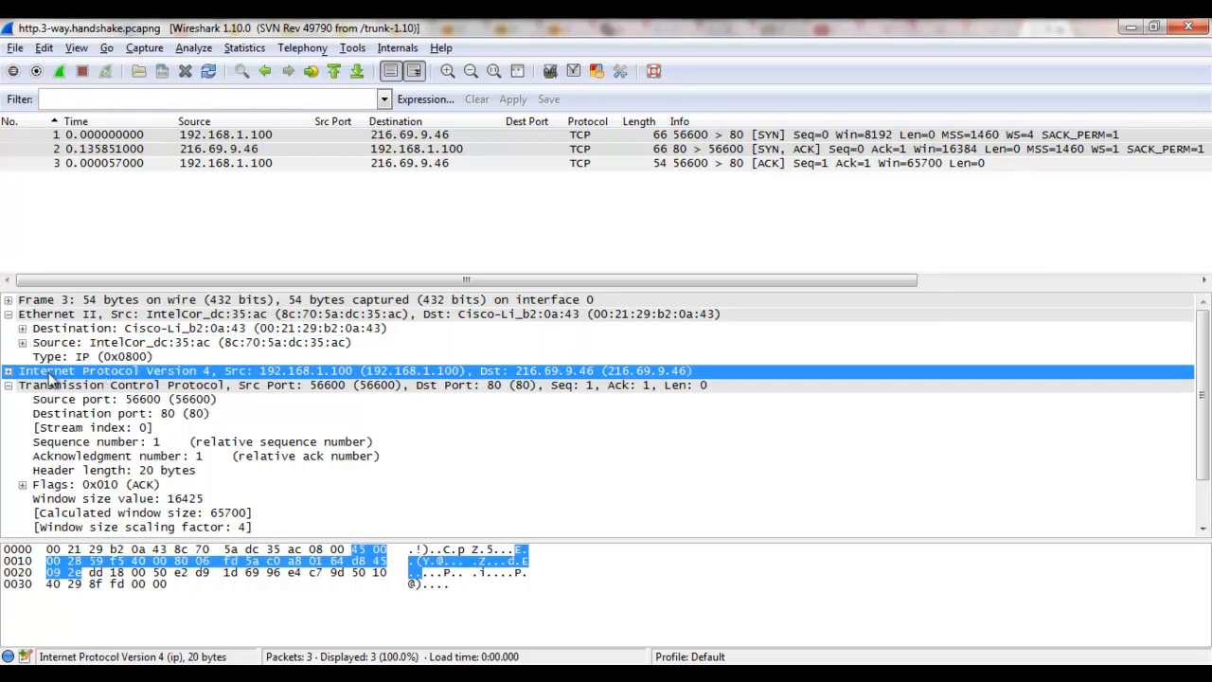
{"action": "left_click", "coordinate": [9, 371]}
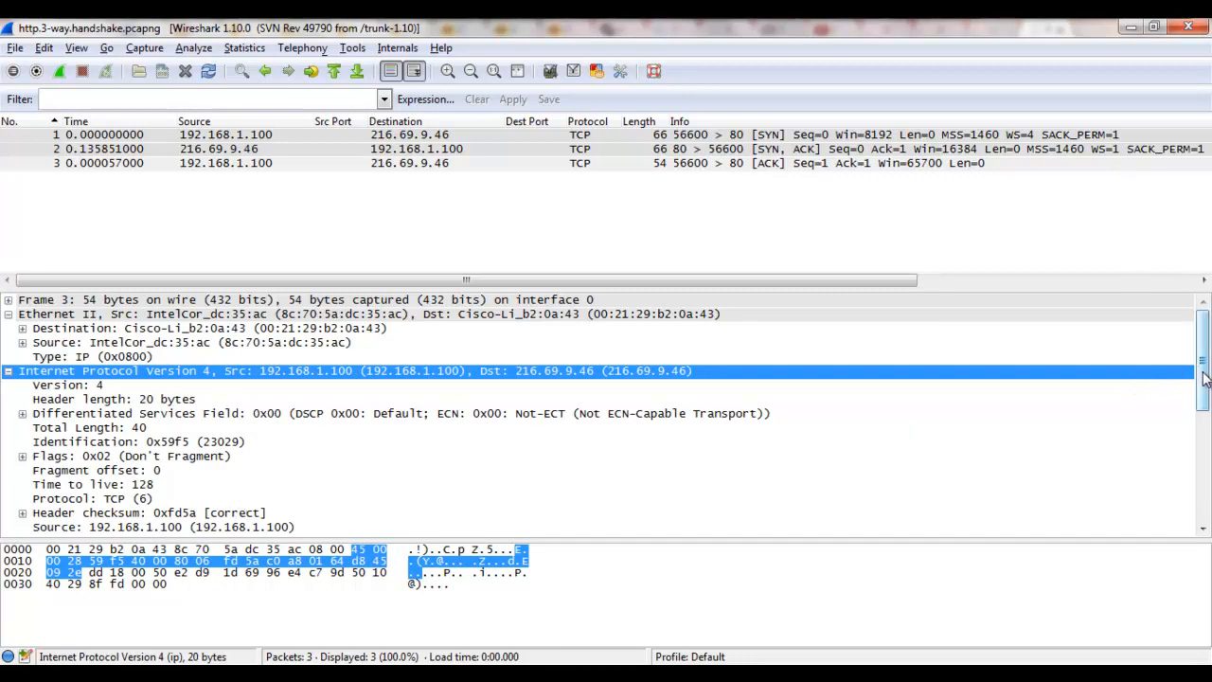
{"action": "left_click_drag", "start_coordinate": [1204, 377], "coordinate": [1193, 490]}
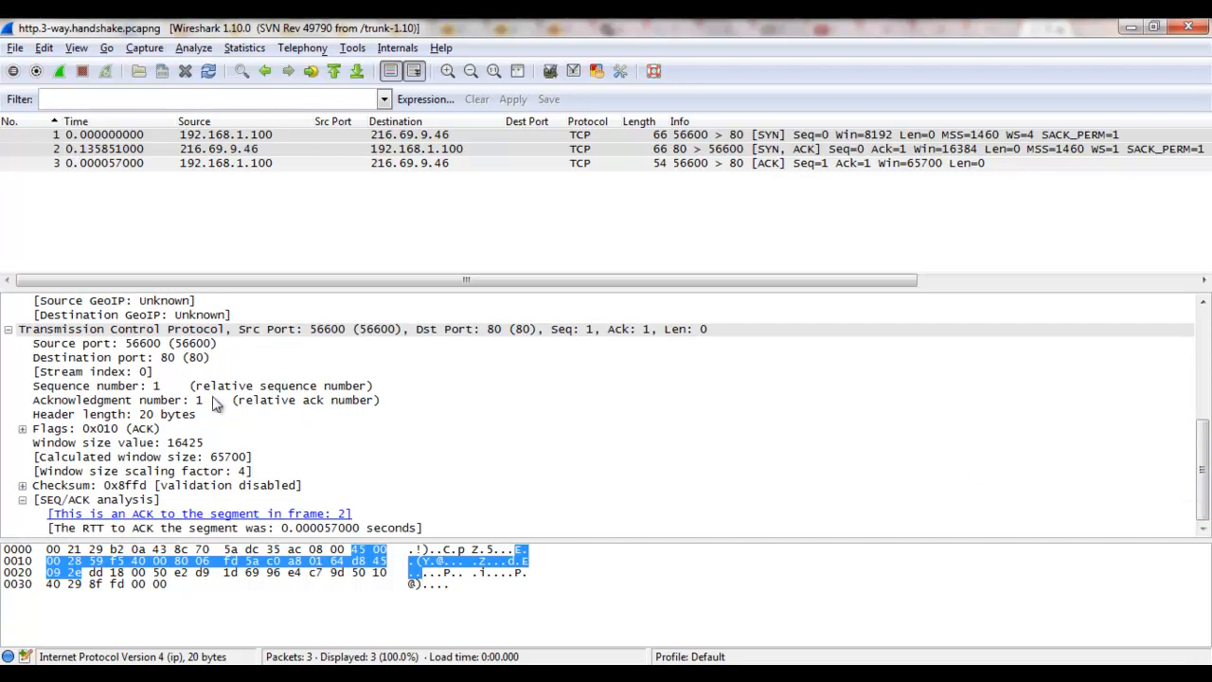
Examine the source port, destination port and sequence number fields in packet 3's TCP header.
{"action": "left_click", "coordinate": [123, 346]}
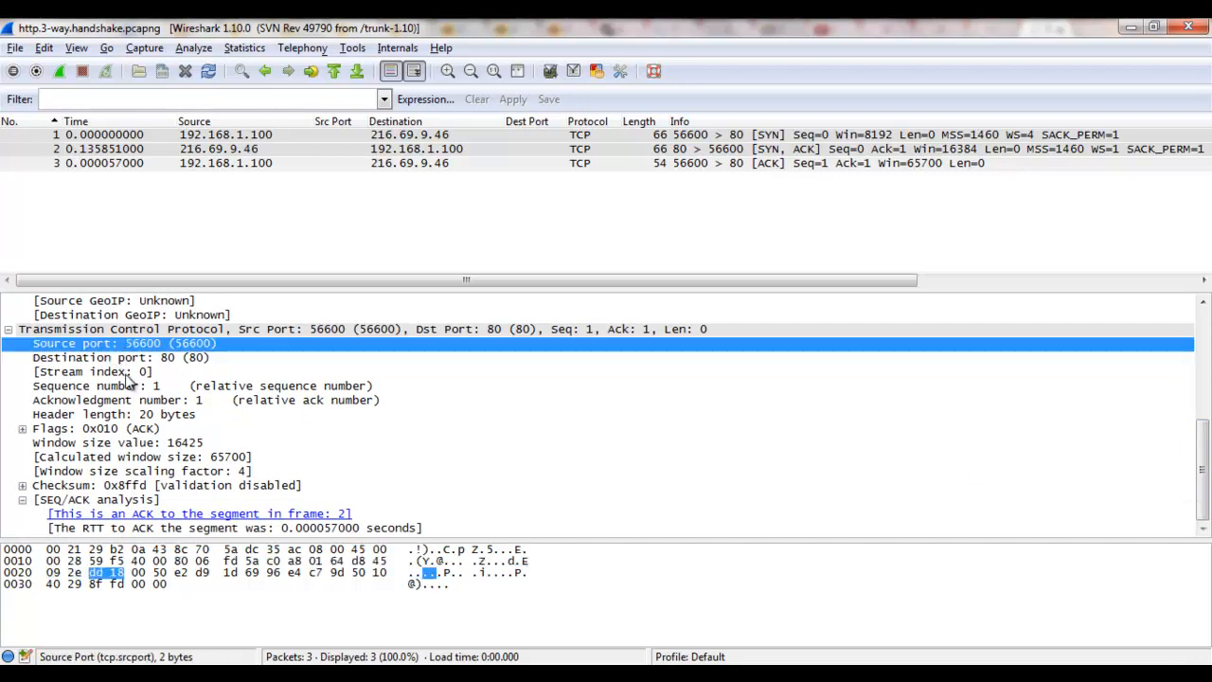
{"action": "key", "text": "Down"}
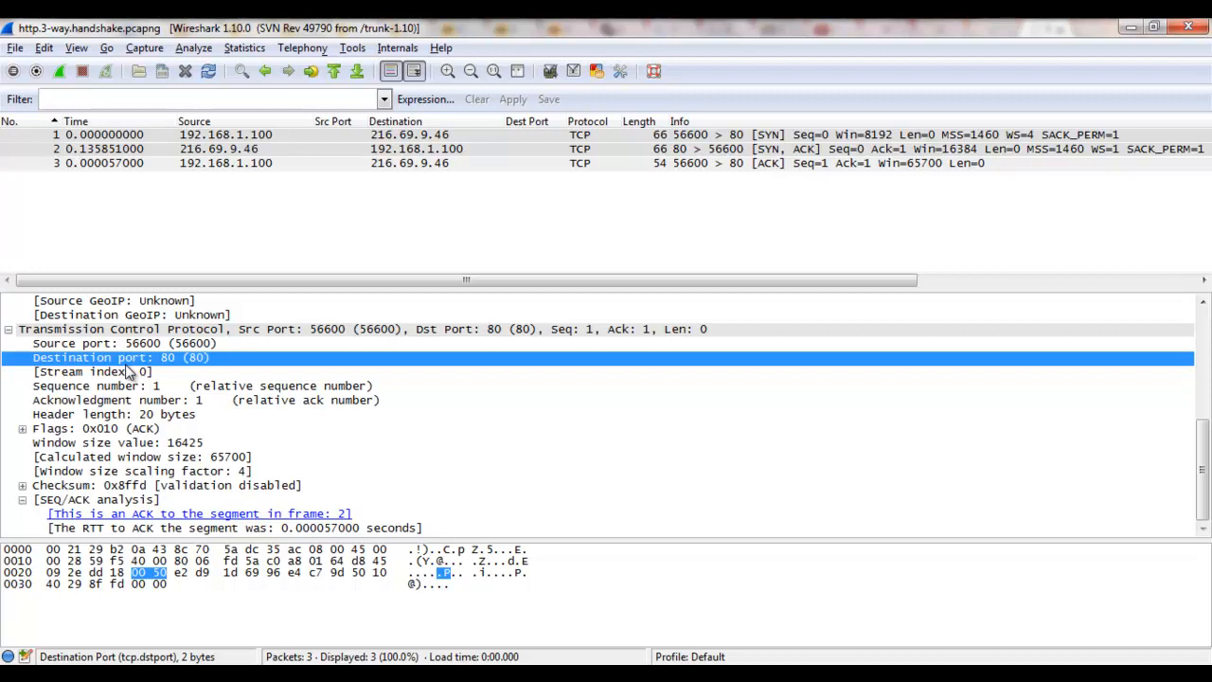
{"action": "left_click", "coordinate": [123, 387]}
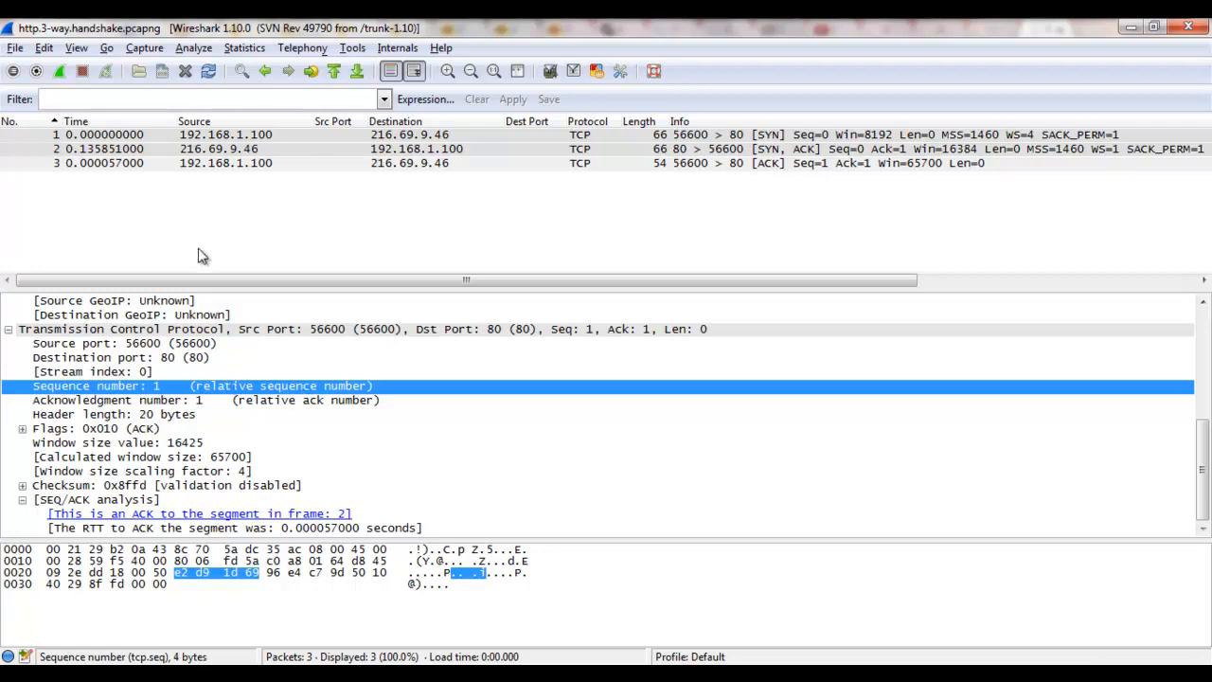
Examine the sequence number and its raw bytes in the TCP header of packet 1, the SYN.
{"action": "left_click", "coordinate": [109, 137]}
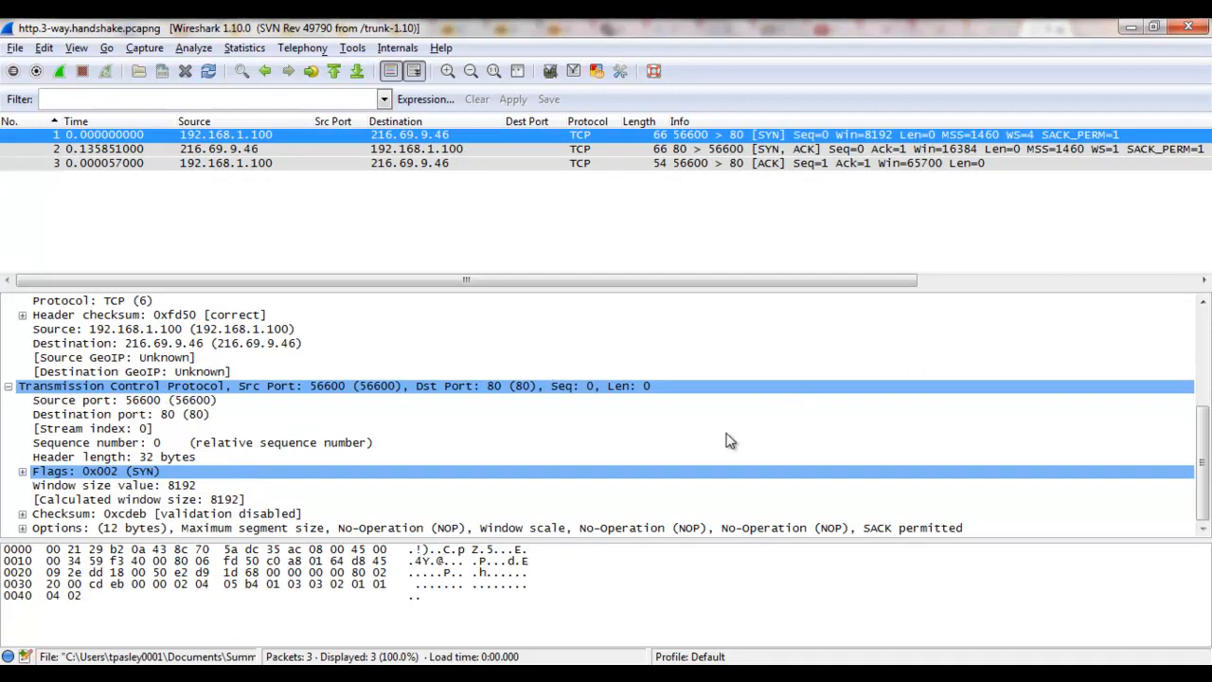
{"action": "left_click", "coordinate": [86, 447]}
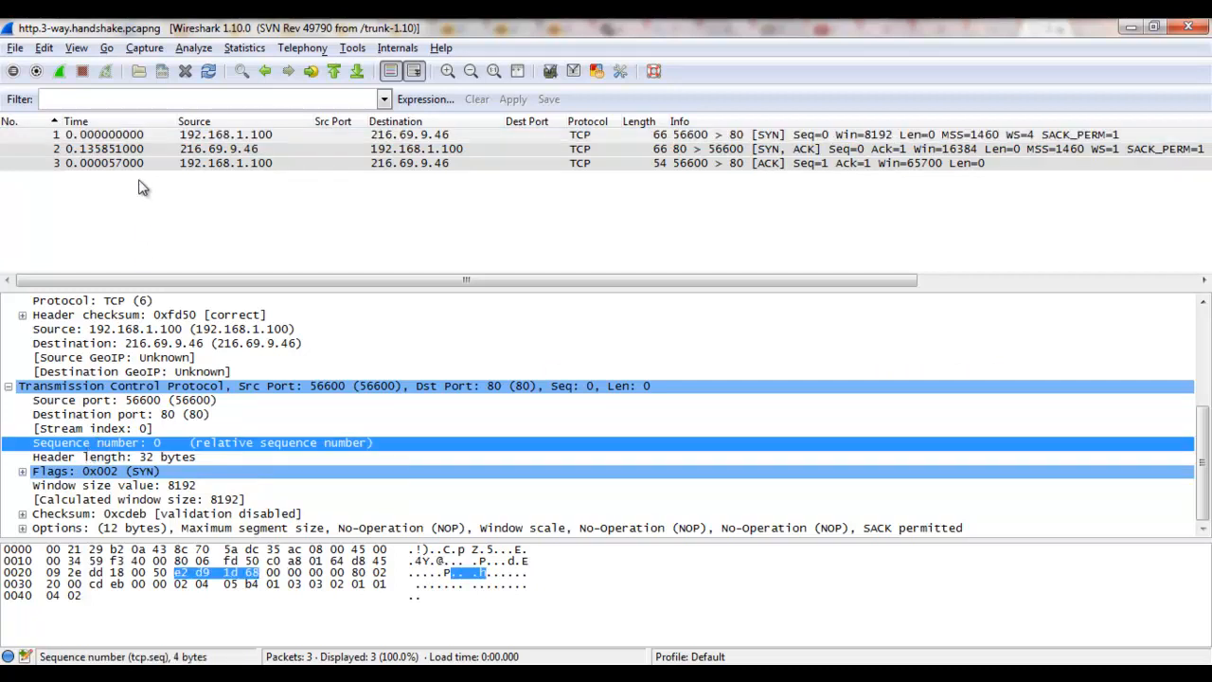
{"action": "left_click", "coordinate": [126, 138]}
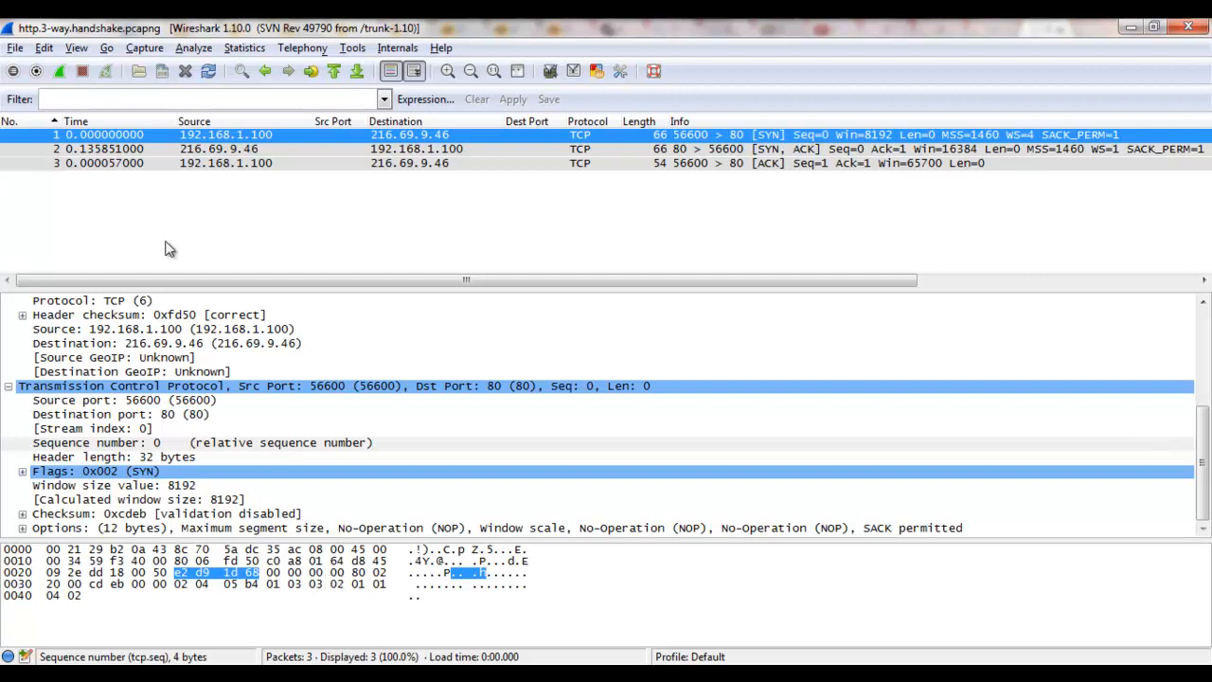
Collapse packet 2's IP and Ethernet headers and examine its TCP acknowledgment and sequence numbers.
{"action": "left_click", "coordinate": [215, 154]}
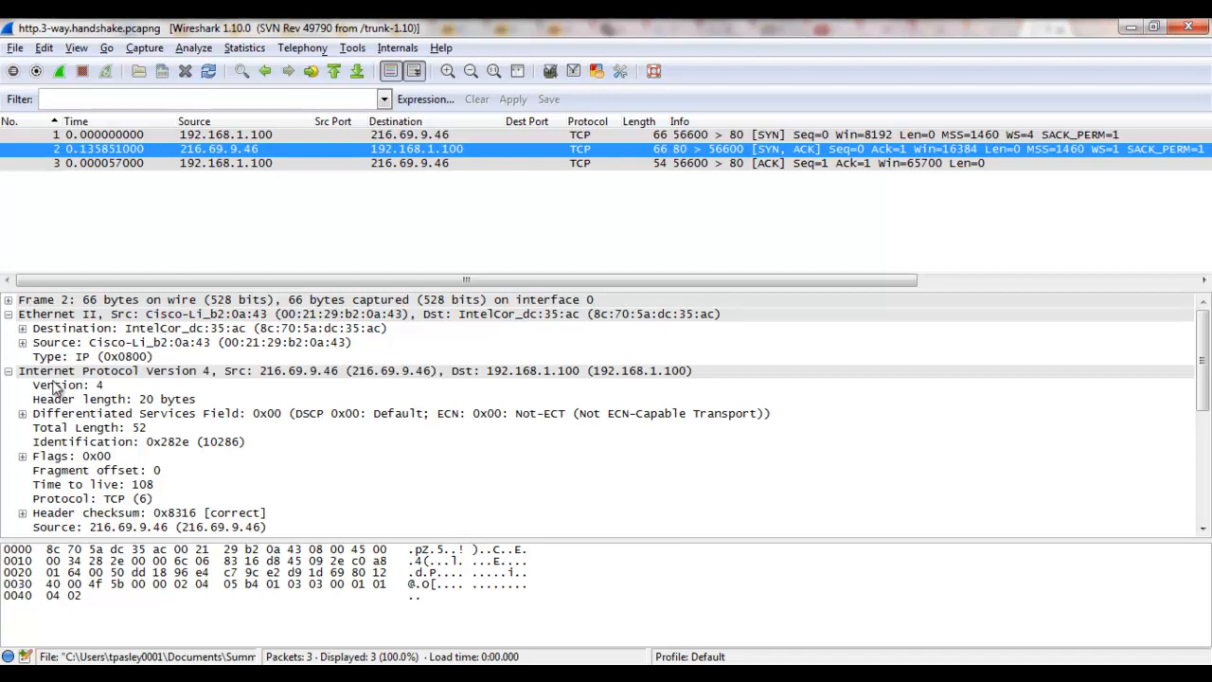
{"action": "left_click", "coordinate": [9, 371]}
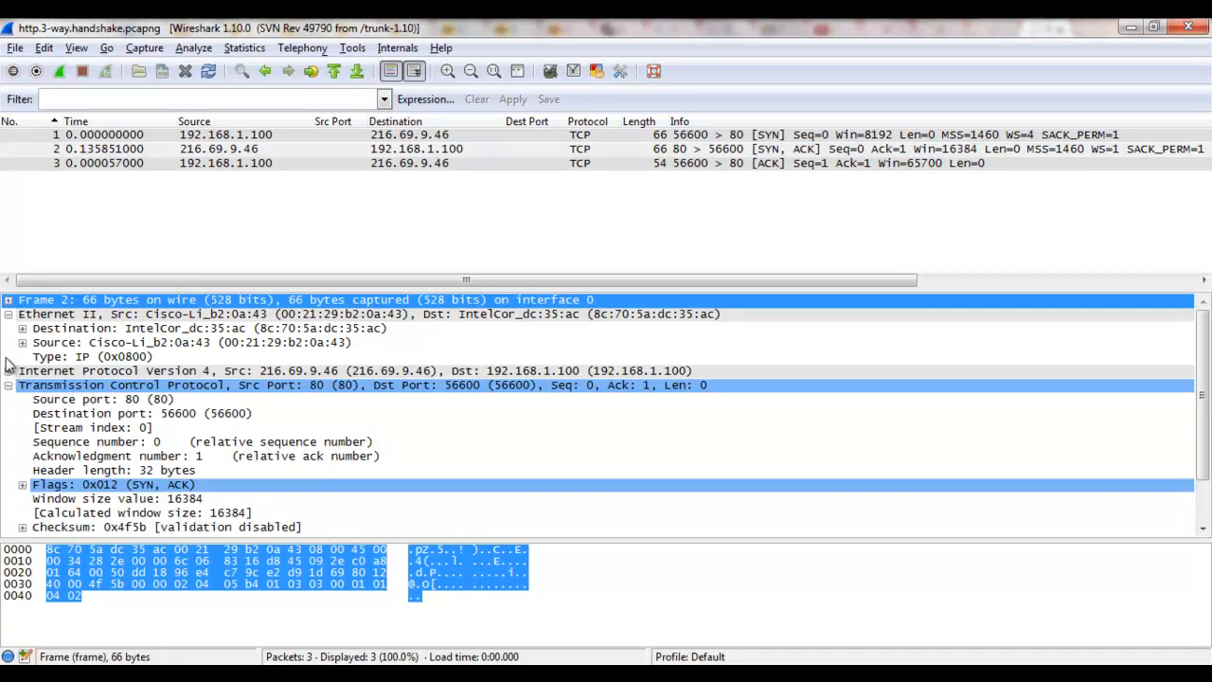
{"action": "left_click", "coordinate": [8, 314]}
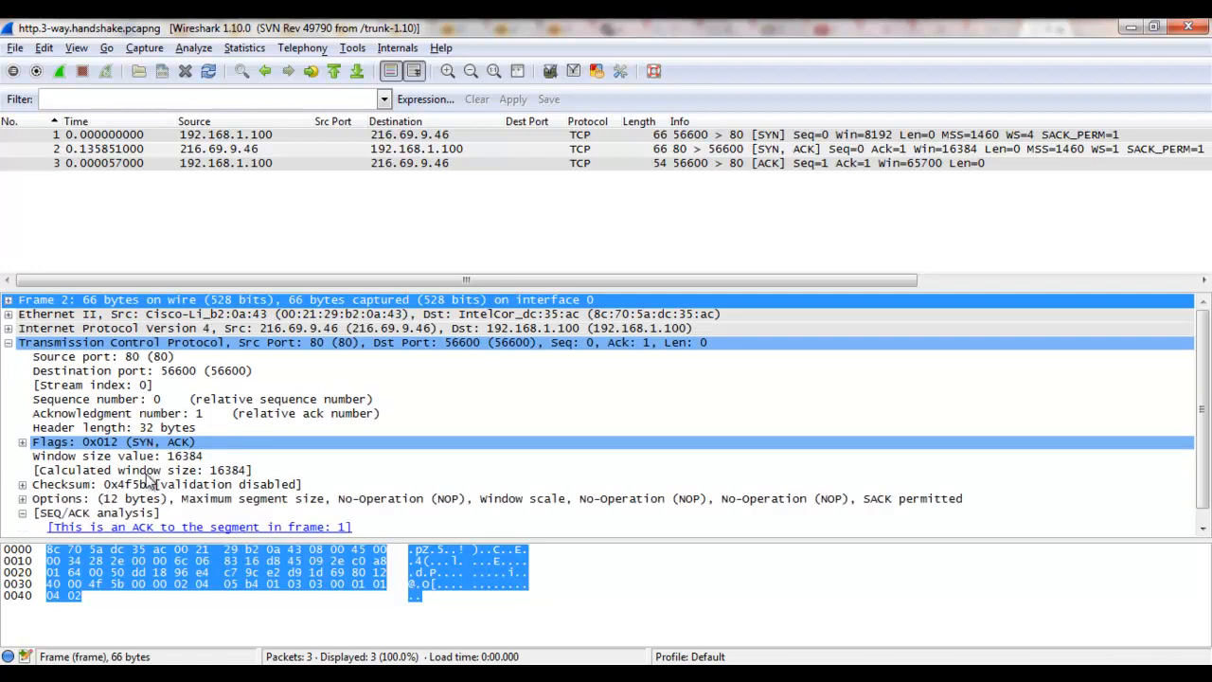
{"action": "left_click", "coordinate": [128, 415]}
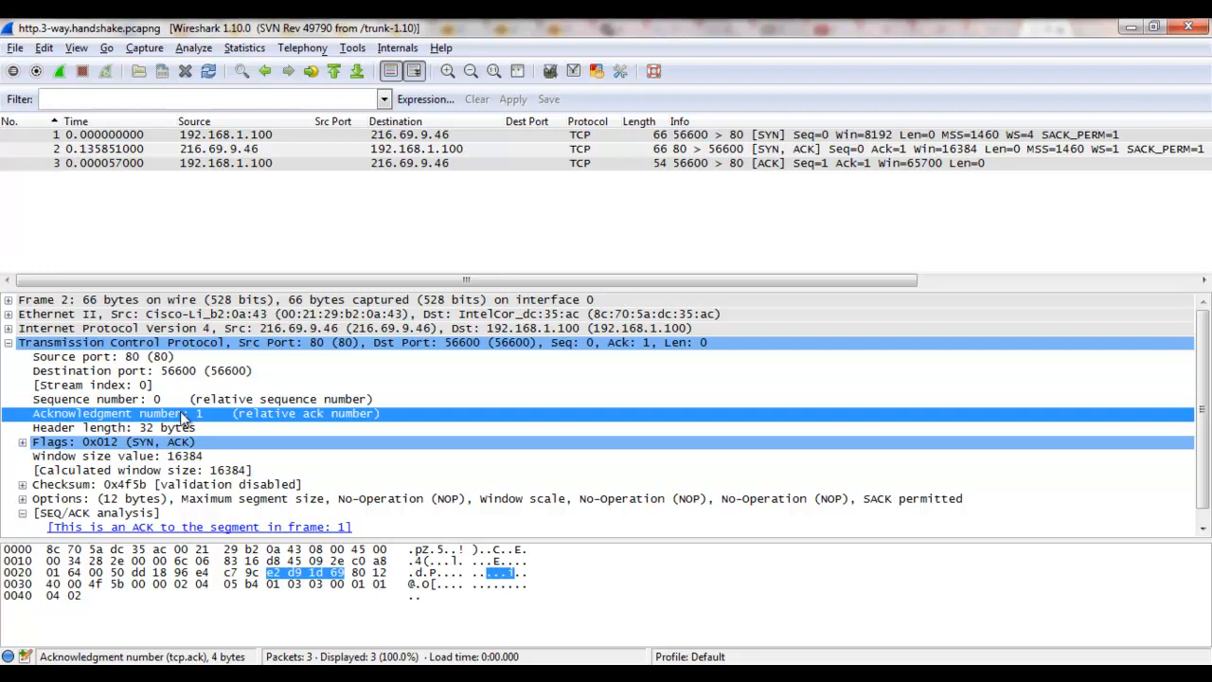
{"action": "left_click", "coordinate": [105, 405]}
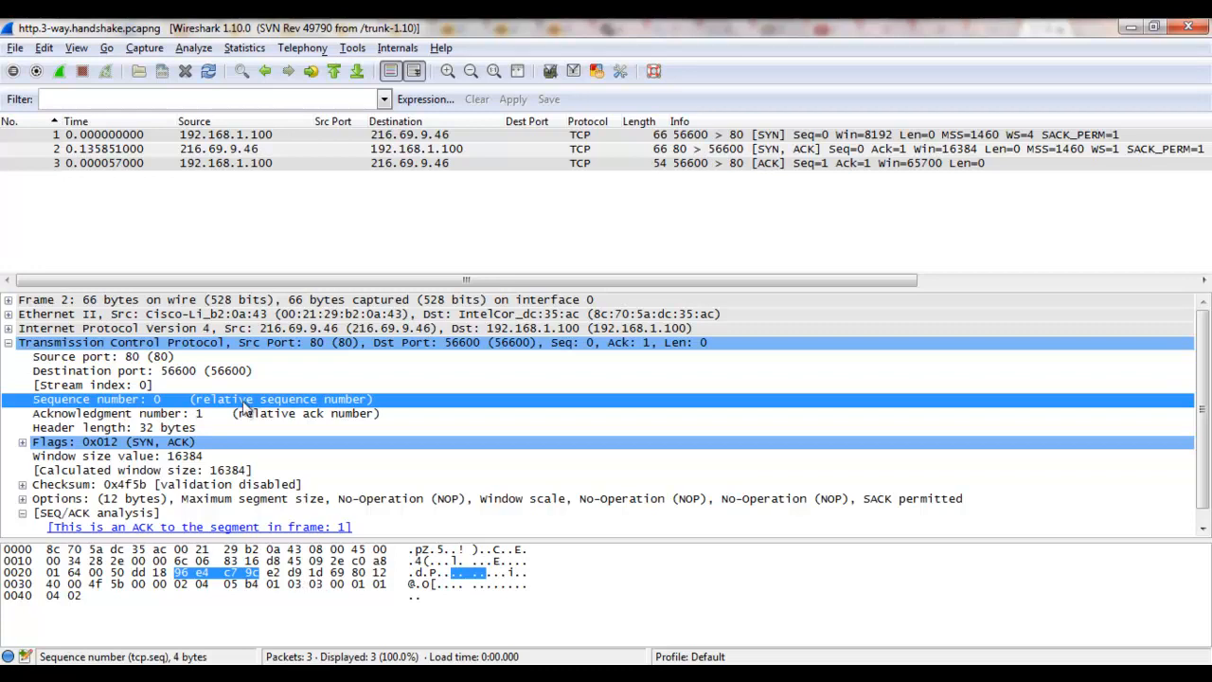
Compare the raw bytes of packet 1's sequence number with those of packet 2's acknowledgment number.
{"action": "left_click", "coordinate": [116, 138]}
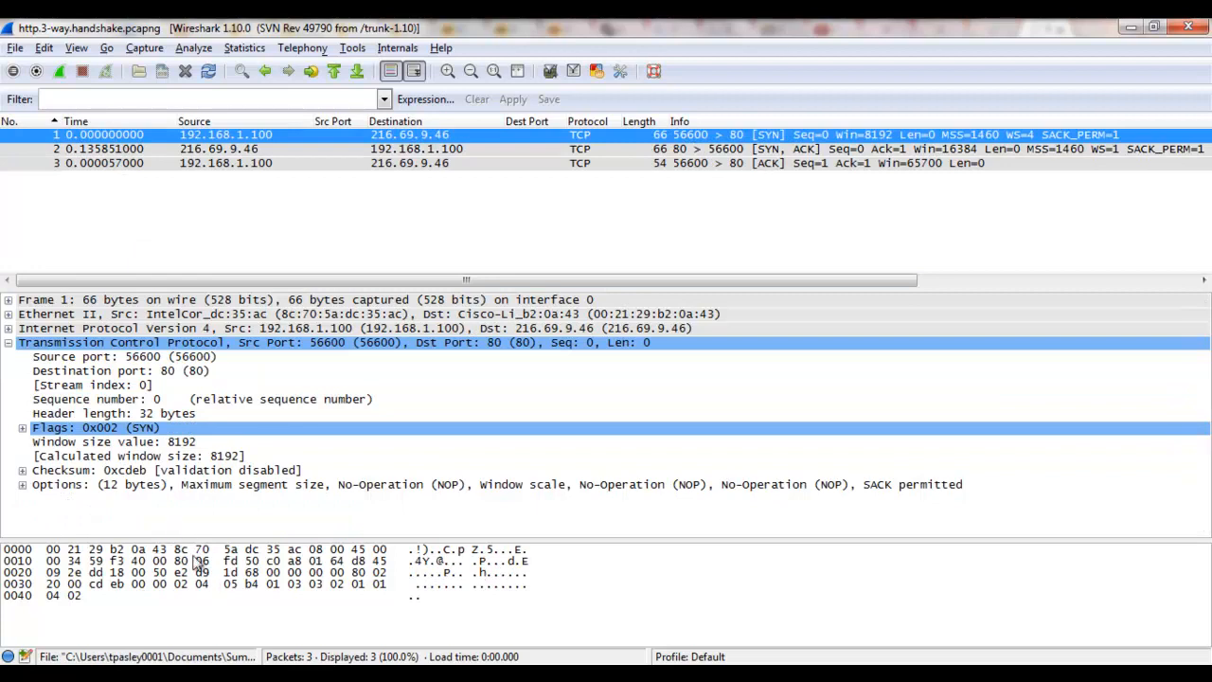
{"action": "left_click", "coordinate": [99, 402]}
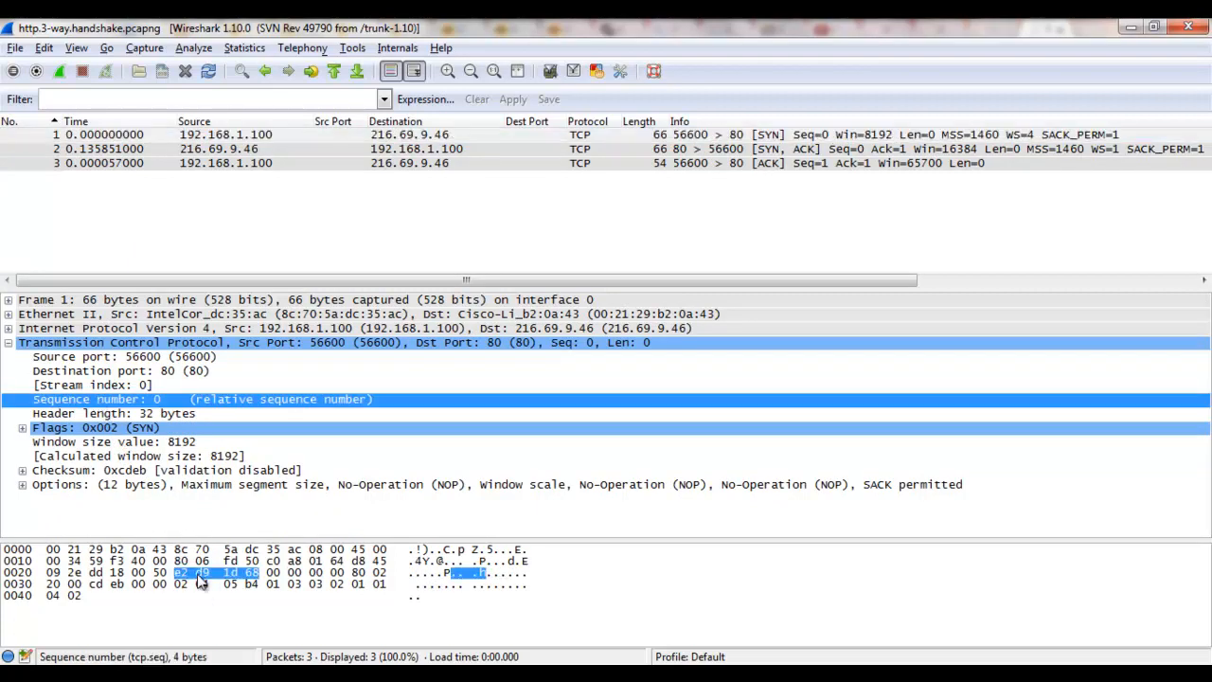
{"action": "left_click", "coordinate": [109, 152]}
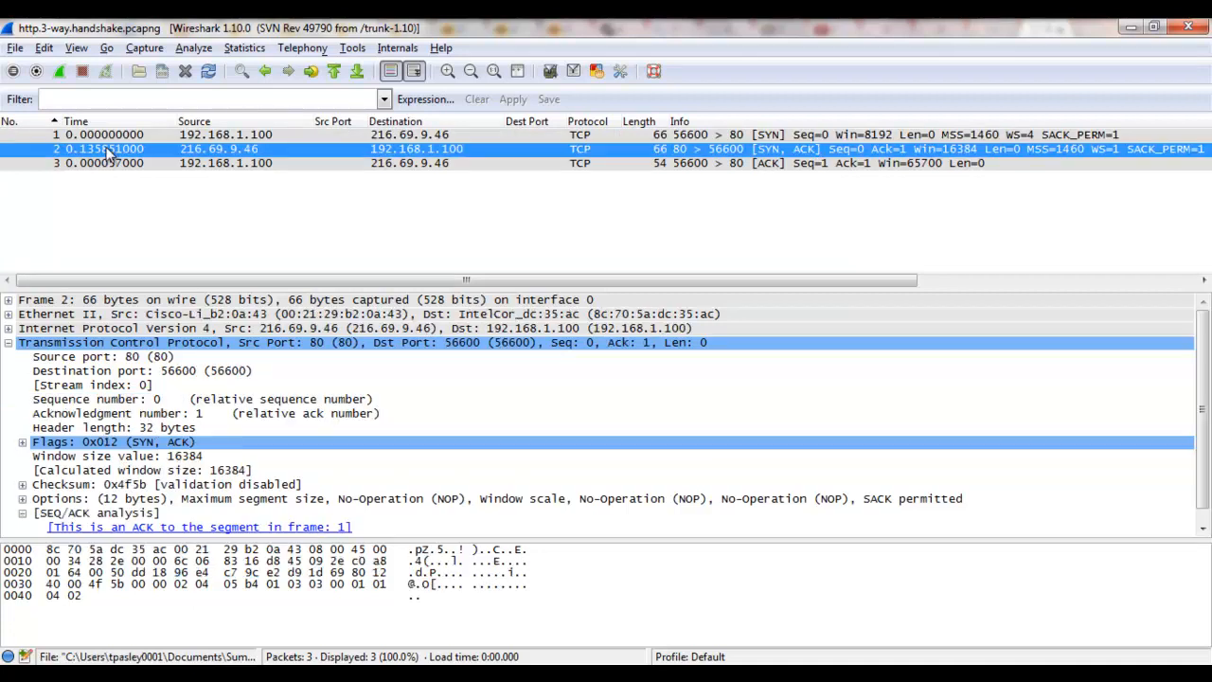
{"action": "left_click", "coordinate": [292, 576]}
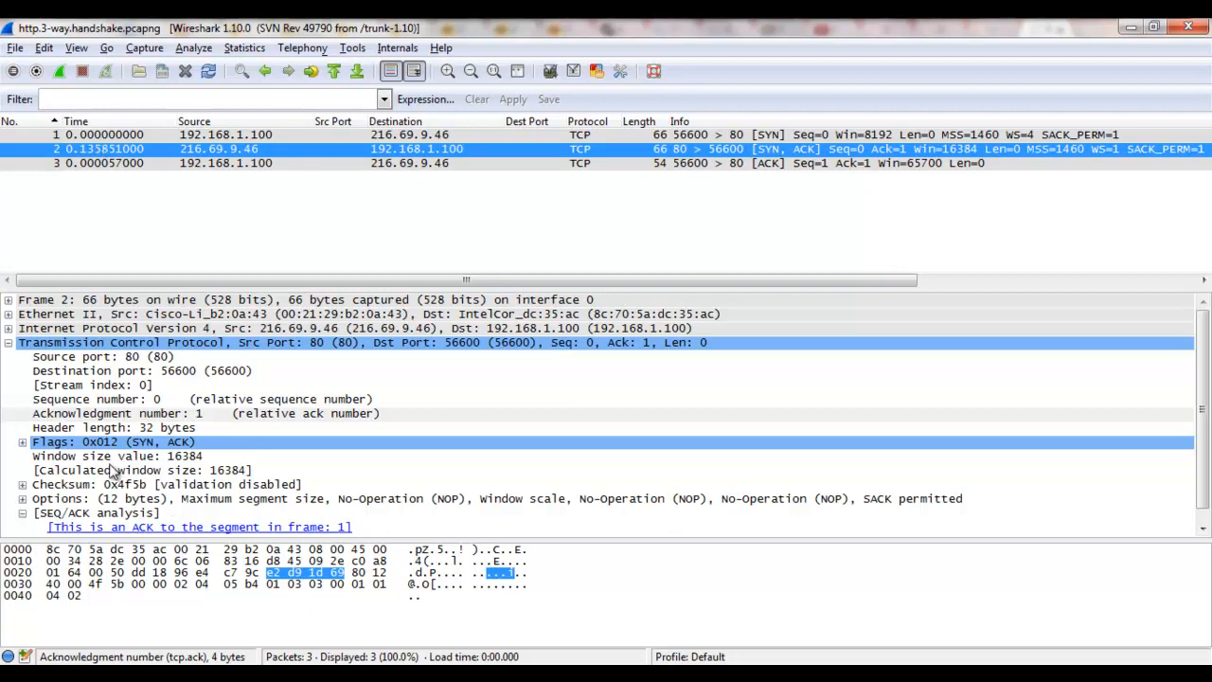
Compare the raw bytes of packet 2's sequence number with those of packet 3's acknowledgment number.
{"action": "left_click", "coordinate": [102, 402]}
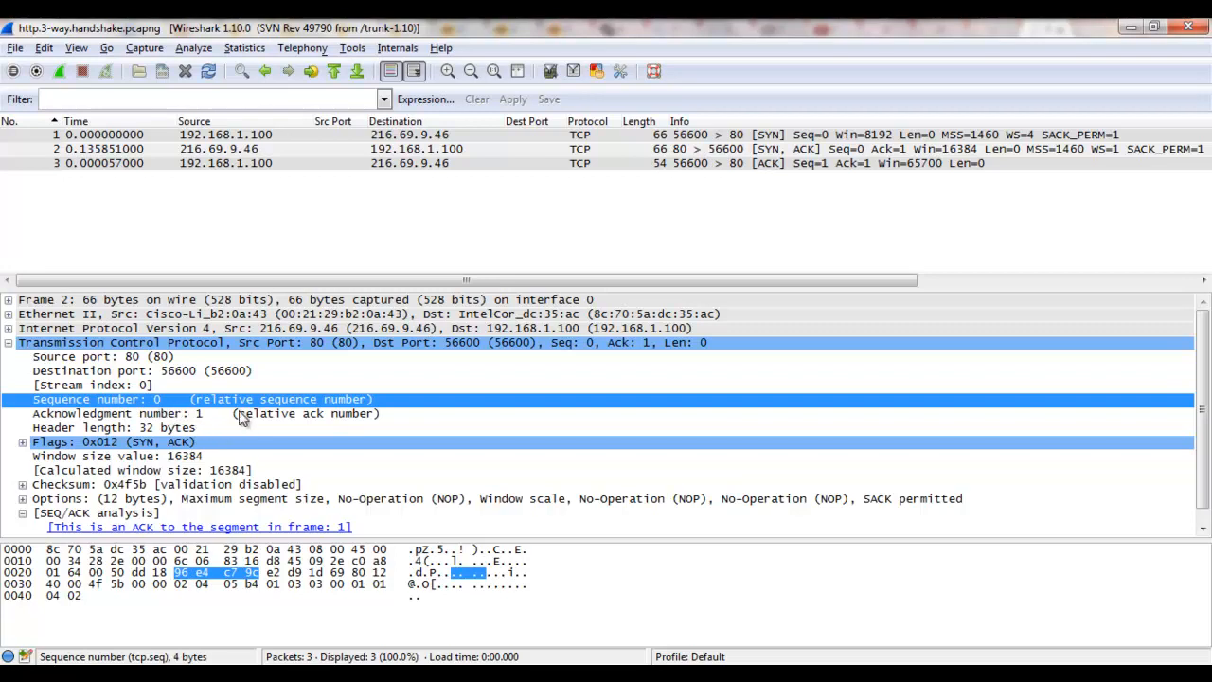
{"action": "left_click", "coordinate": [120, 165]}
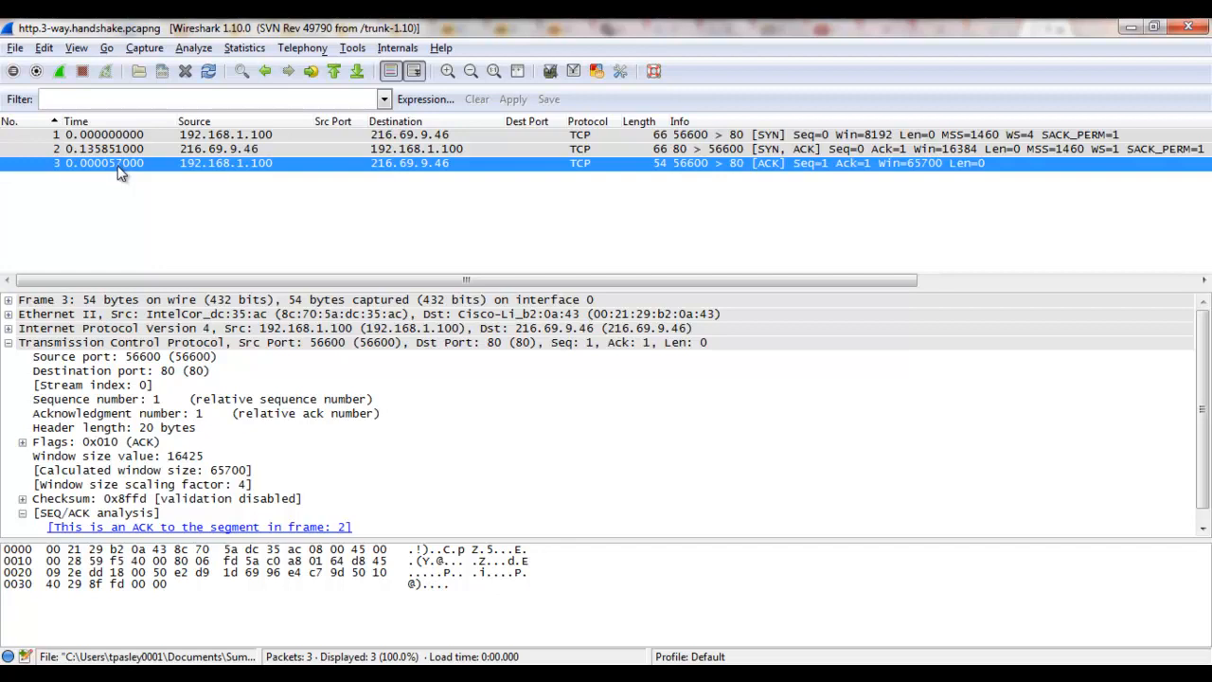
{"action": "left_click", "coordinate": [105, 418]}
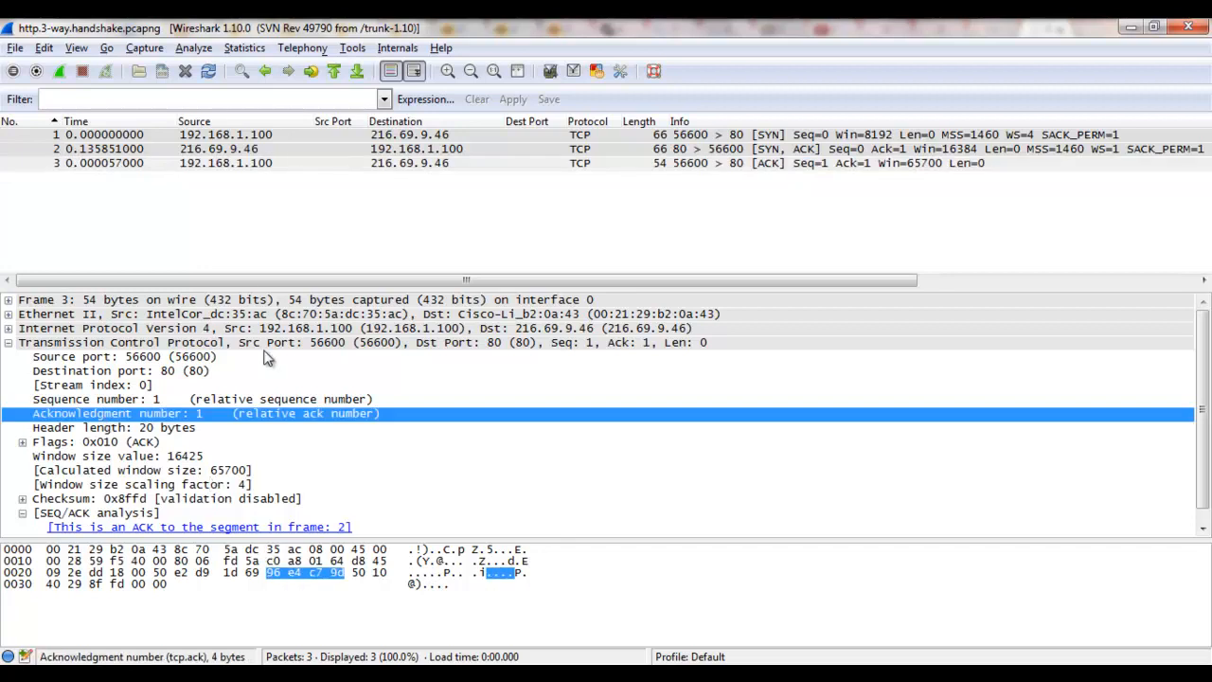
Review the SEQ/ACK analysis at the end of packet 2's TCP details.
{"action": "left_click", "coordinate": [257, 148]}
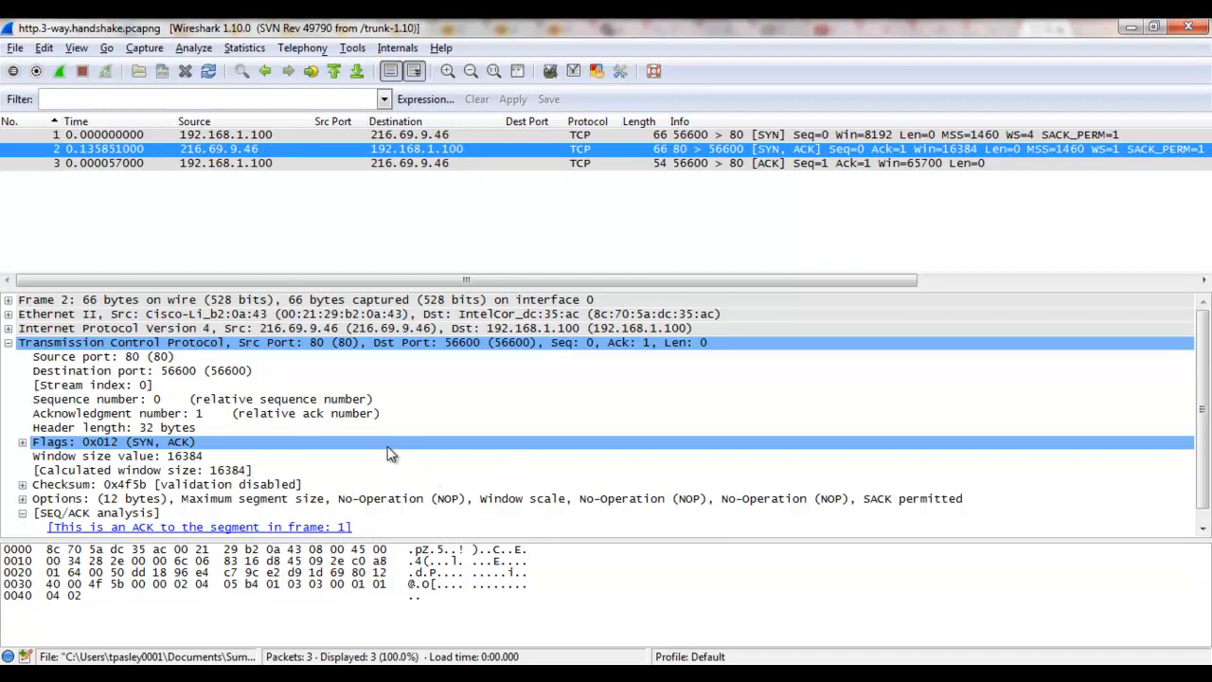
{"action": "left_click_drag", "start_coordinate": [1204, 409], "coordinate": [1204, 440]}
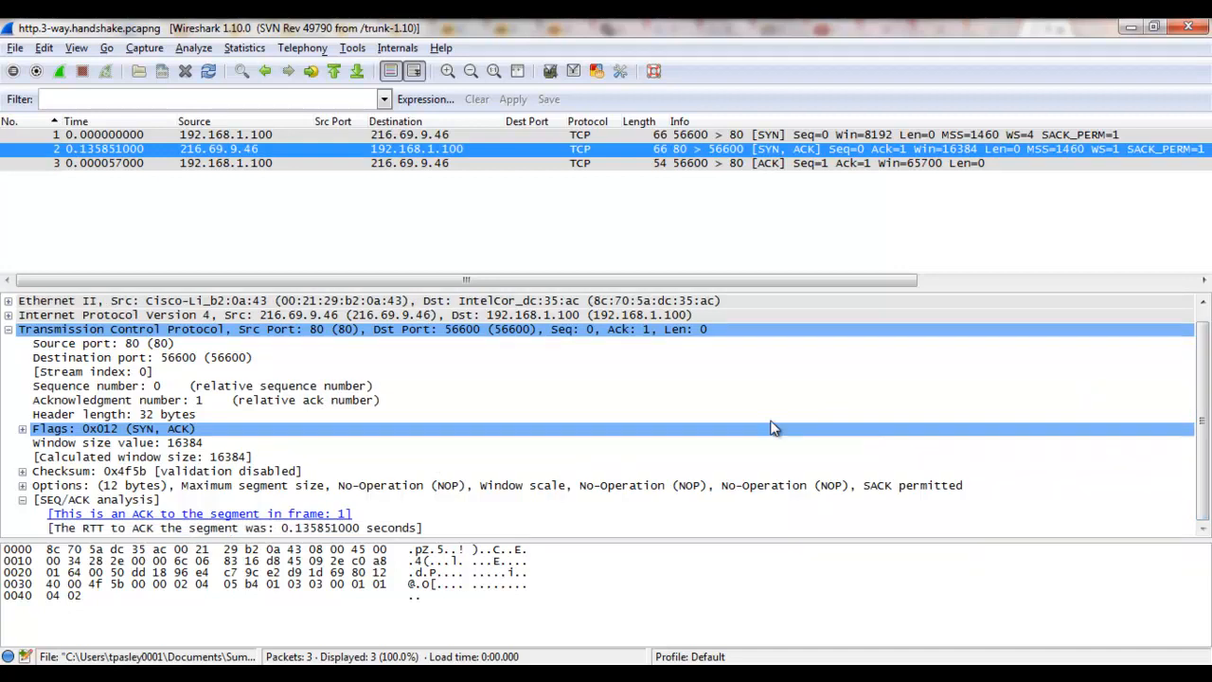